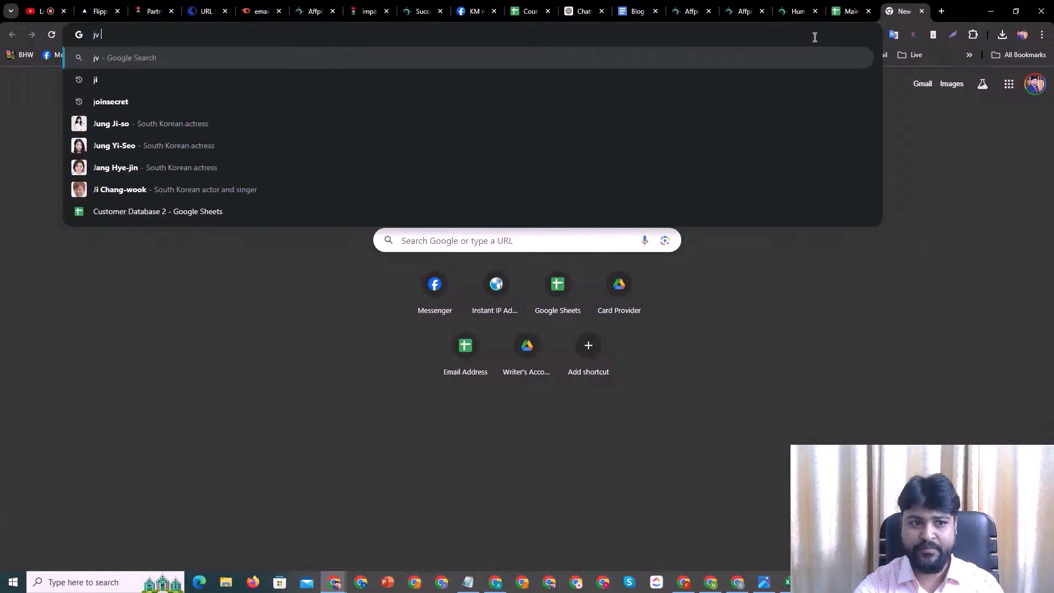
Search Google for "jvzoo products" and open the Health Package / 150 Products result in a new tab
text(vzoo produc)
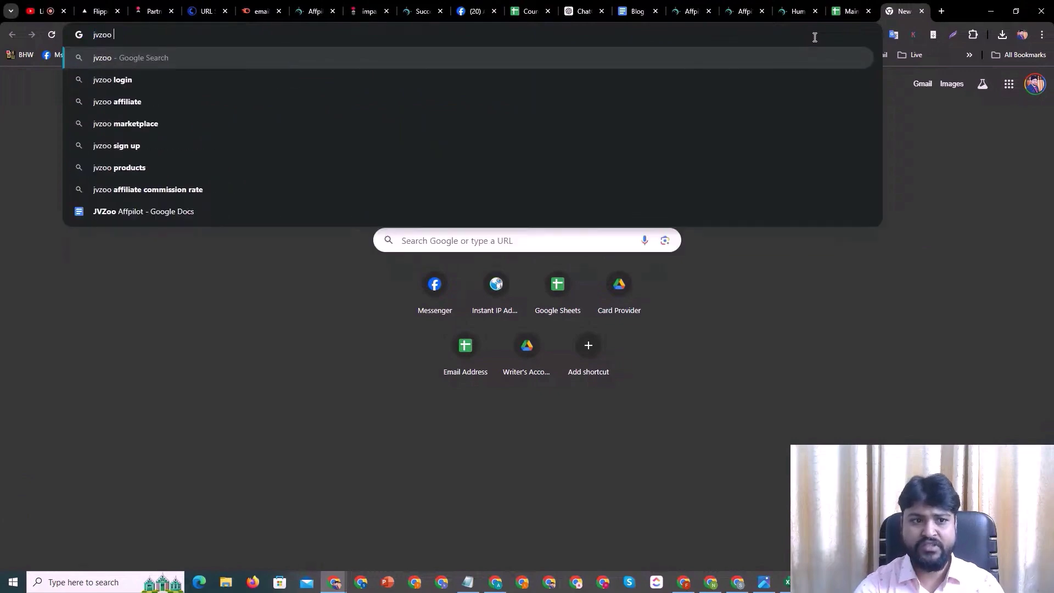
key(Return)
scroll(385, 247, down, 4)
middle_click(283, 313)
click(903, 7)
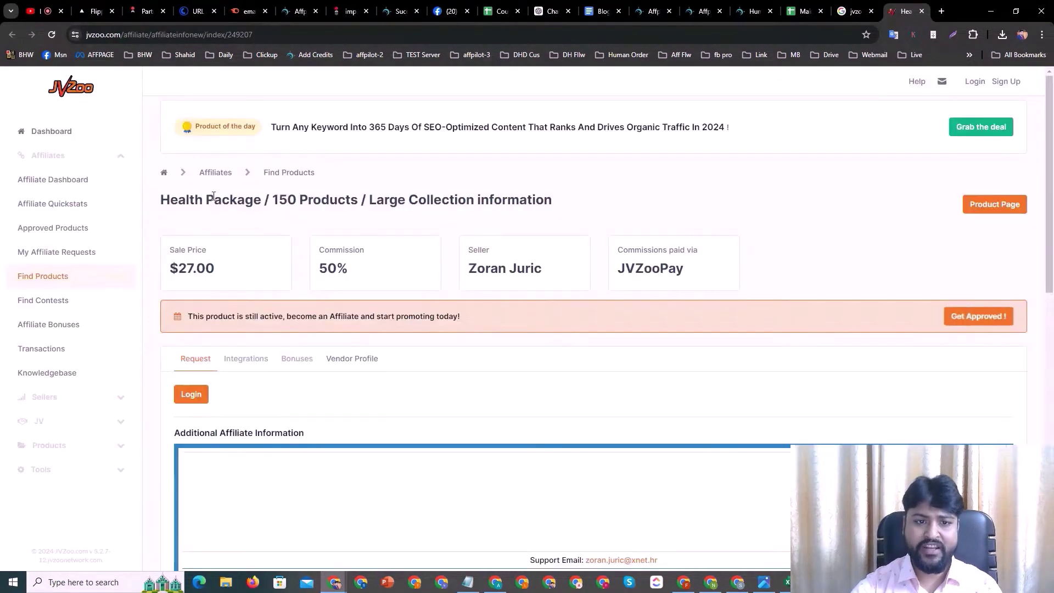
Return to the search results and open the "500+ PLR Products - Affiliate Information" result in a new tab
key(ctrl+shift+Tab)
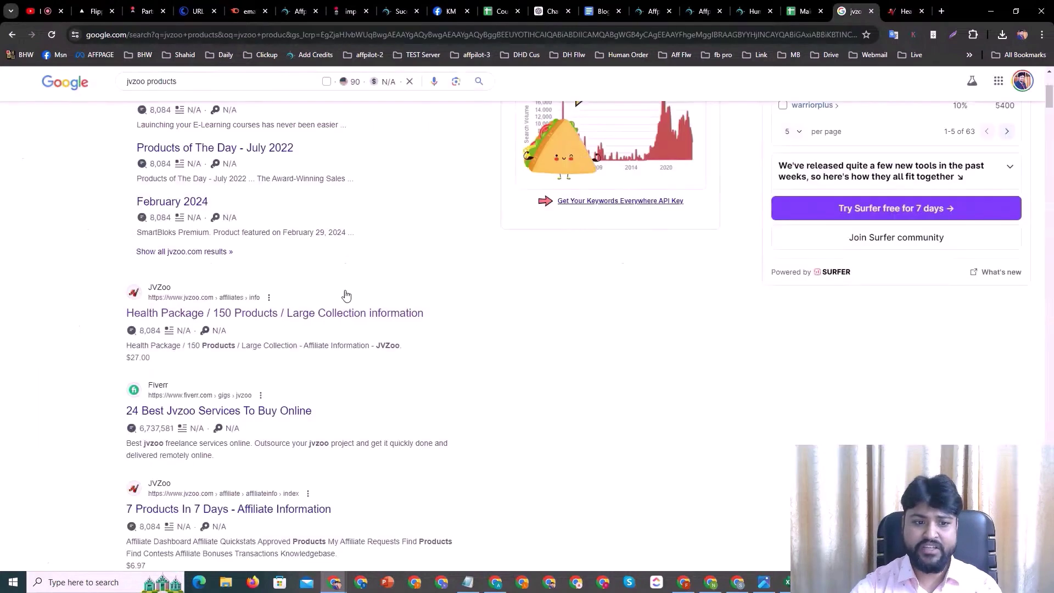
scroll(358, 328, down, 2)
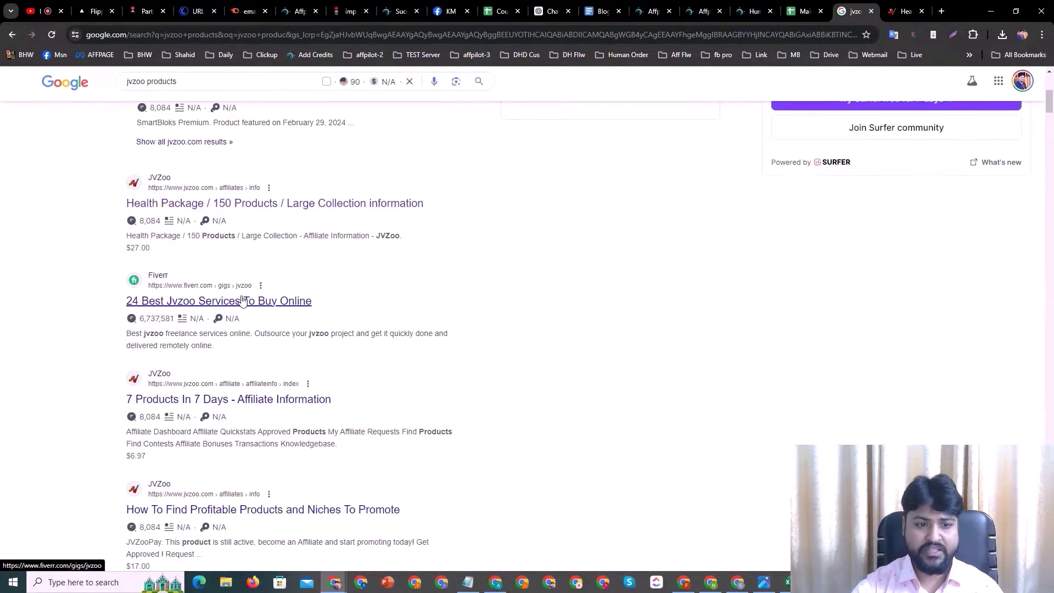
scroll(327, 303, down, 2)
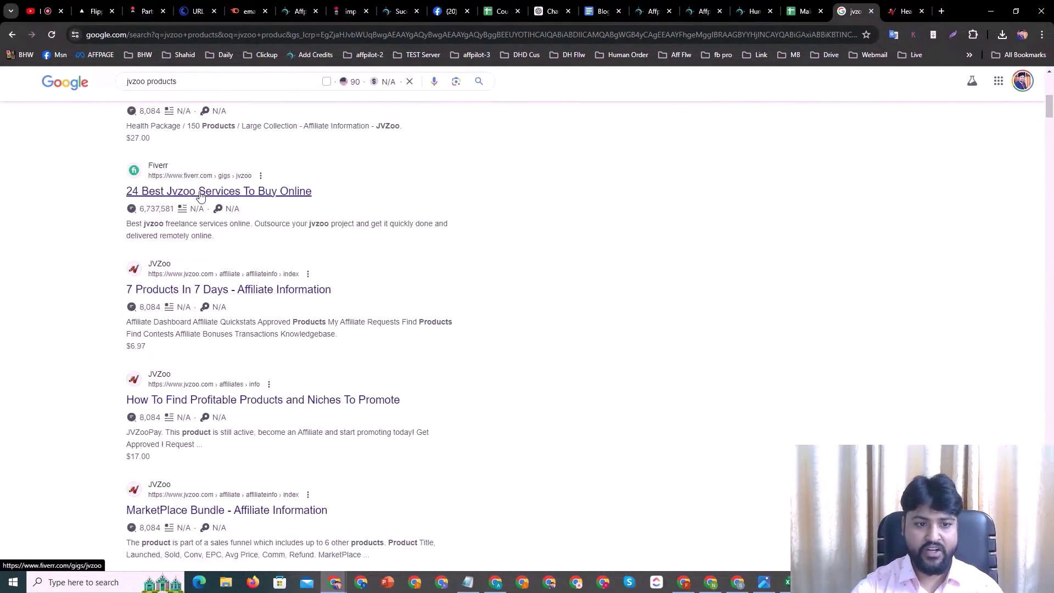
scroll(209, 418, down, 3)
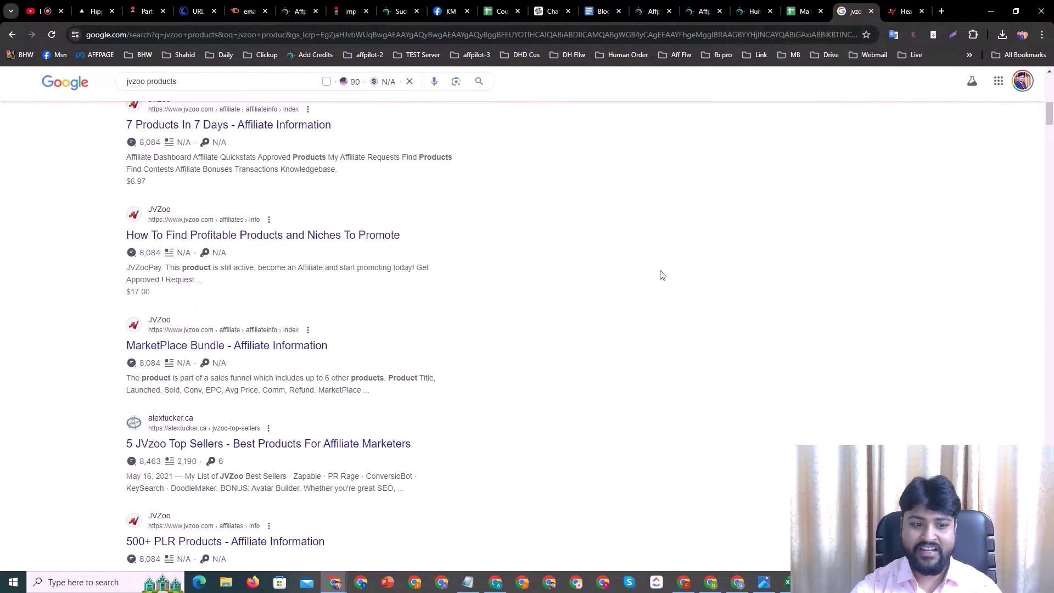
scroll(582, 272, down, 2)
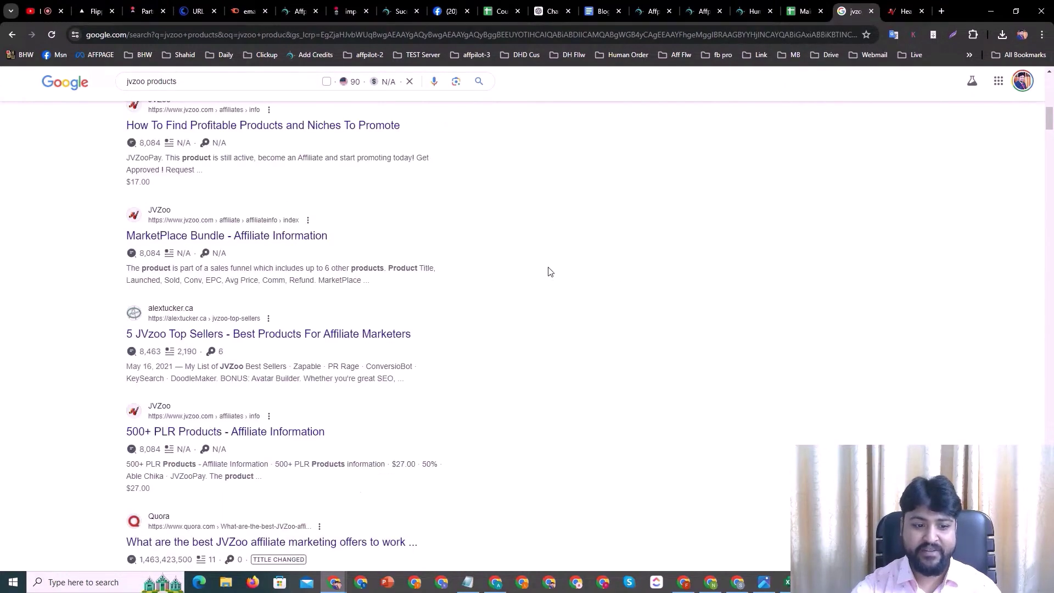
scroll(529, 274, down, 2)
middle_click(277, 325)
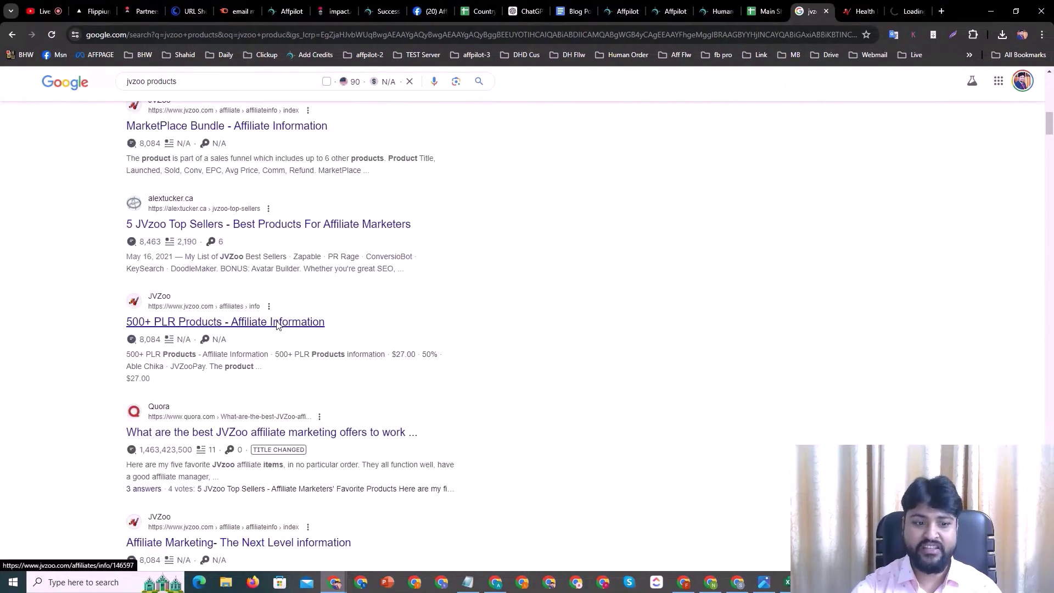
Open the Quora result about the best JVZoo affiliate marketing offers and expand the answer listing five top sellers
scroll(379, 306, down, 2)
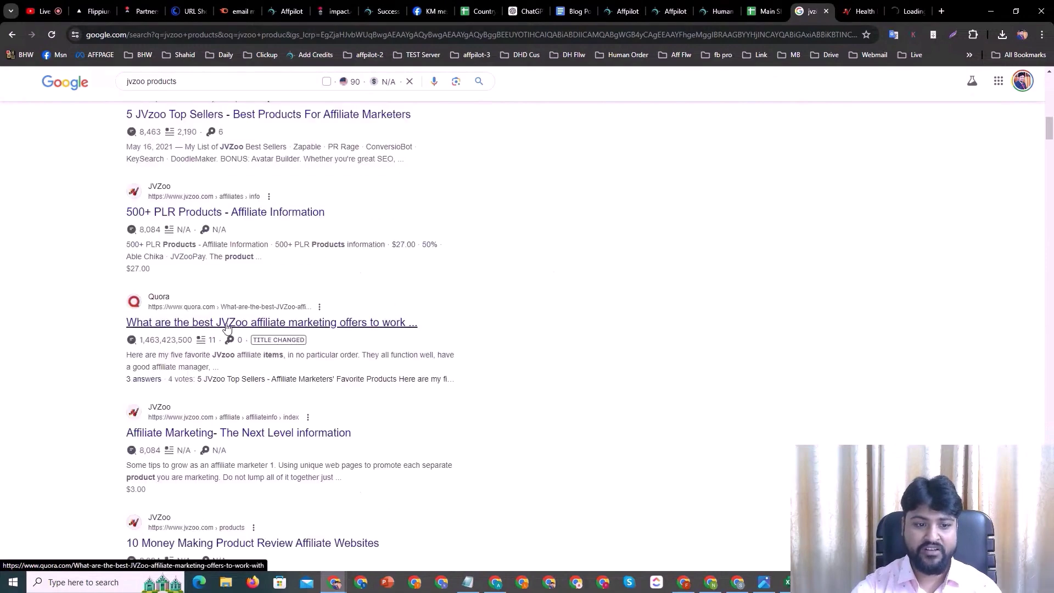
middle_click(237, 324)
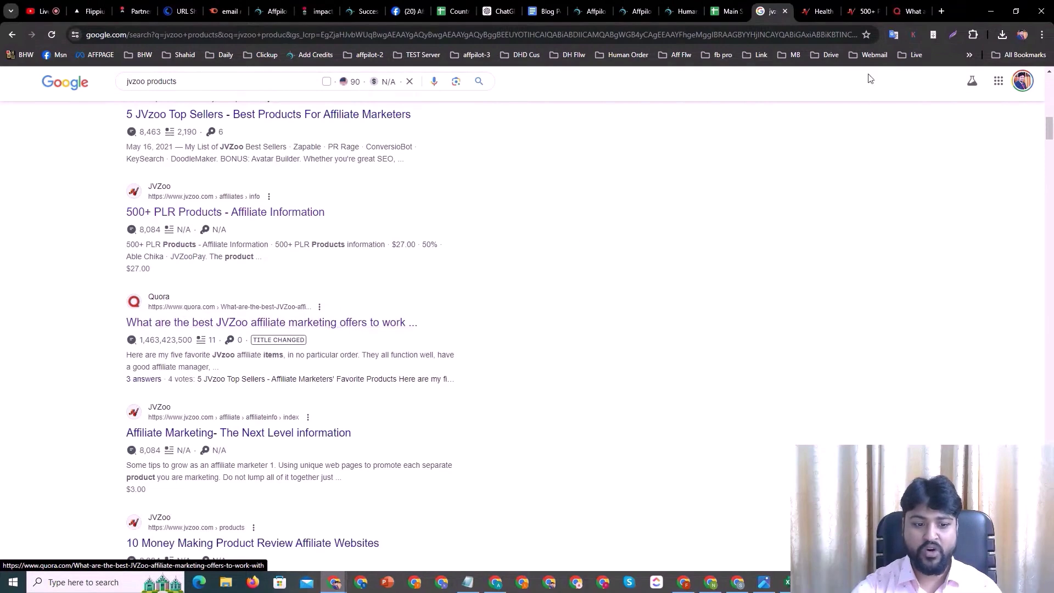
click(906, 11)
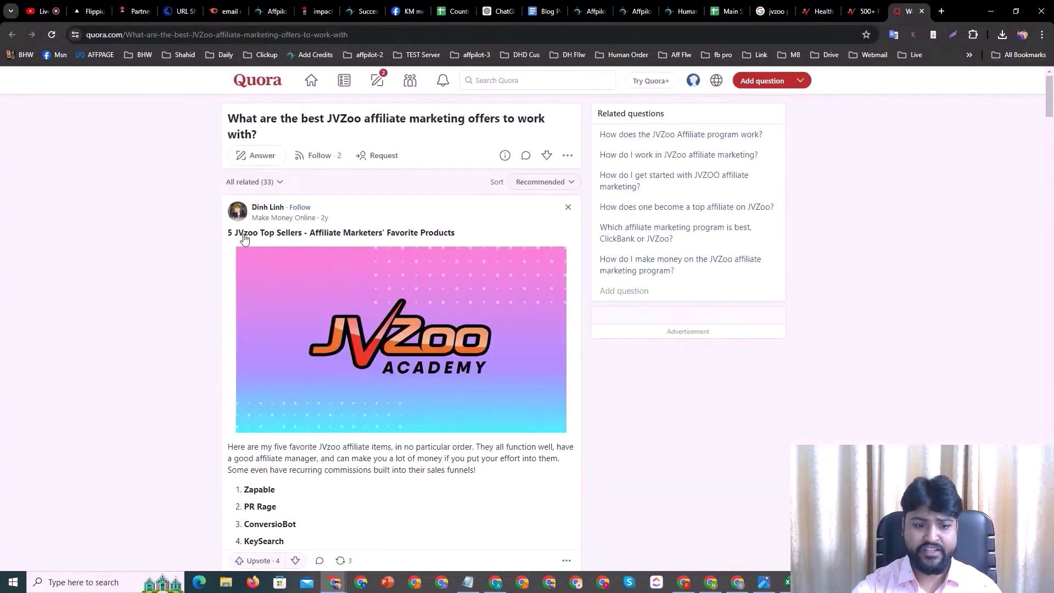
scroll(245, 240, down, 3)
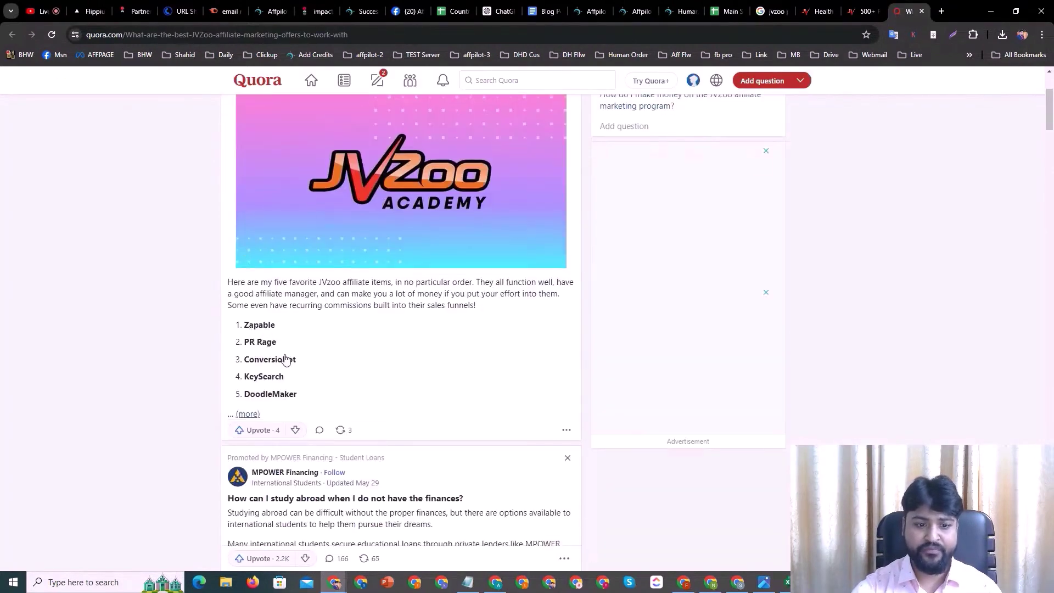
click(250, 413)
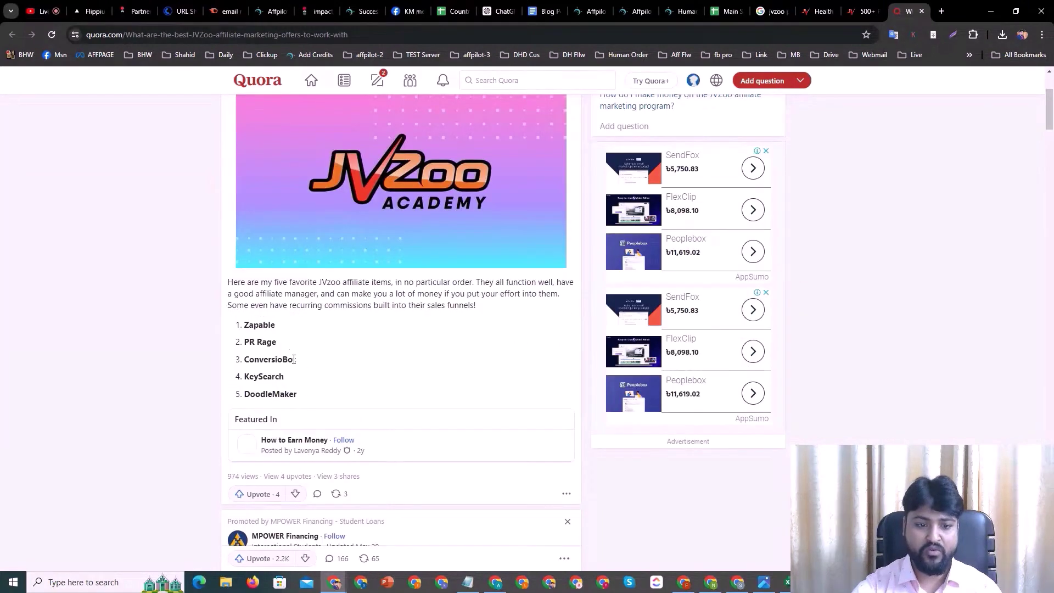
Search Google for KeySearch from the Quora list and copy the product name from the search query
double_click(268, 376)
right_click(268, 376)
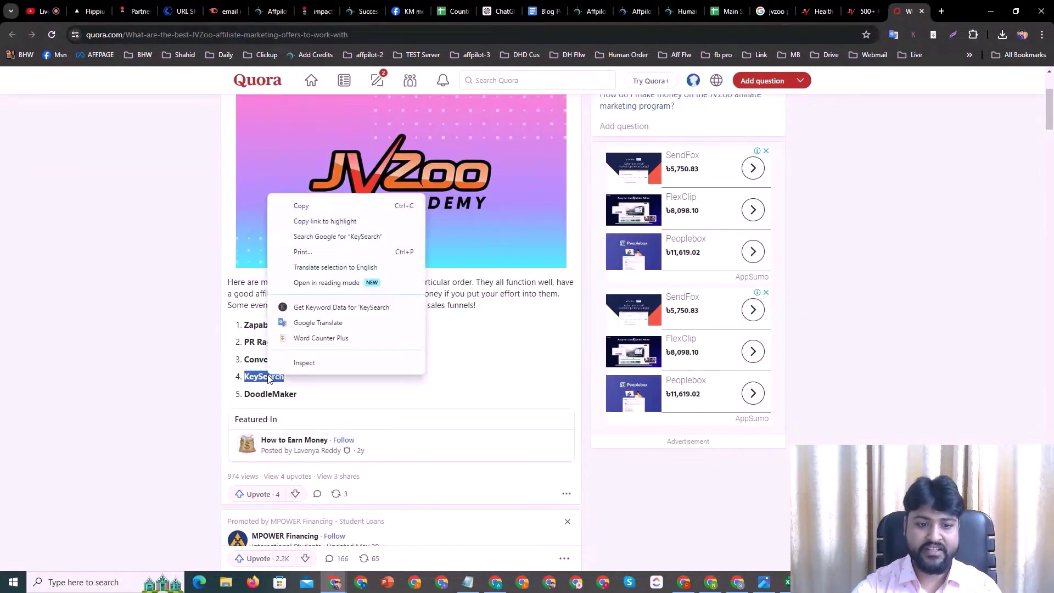
click(375, 236)
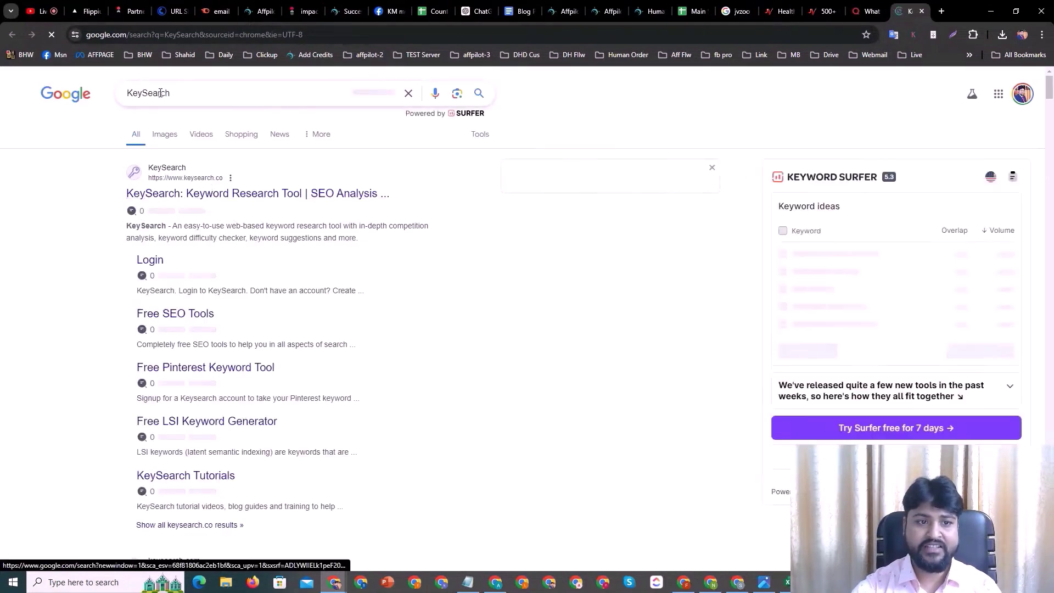
double_click(160, 93)
right_click(160, 92)
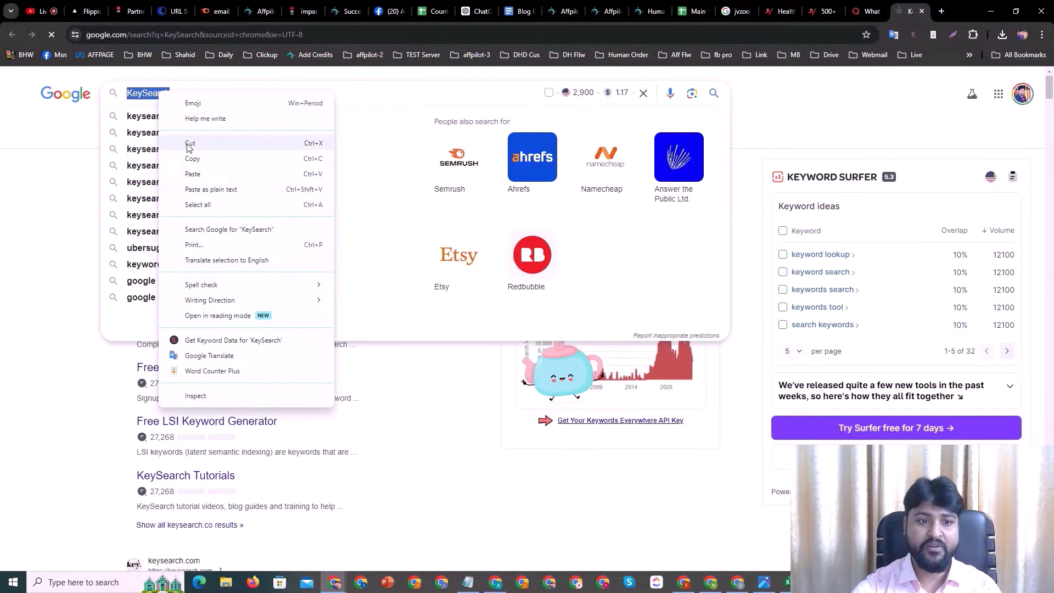
click(192, 158)
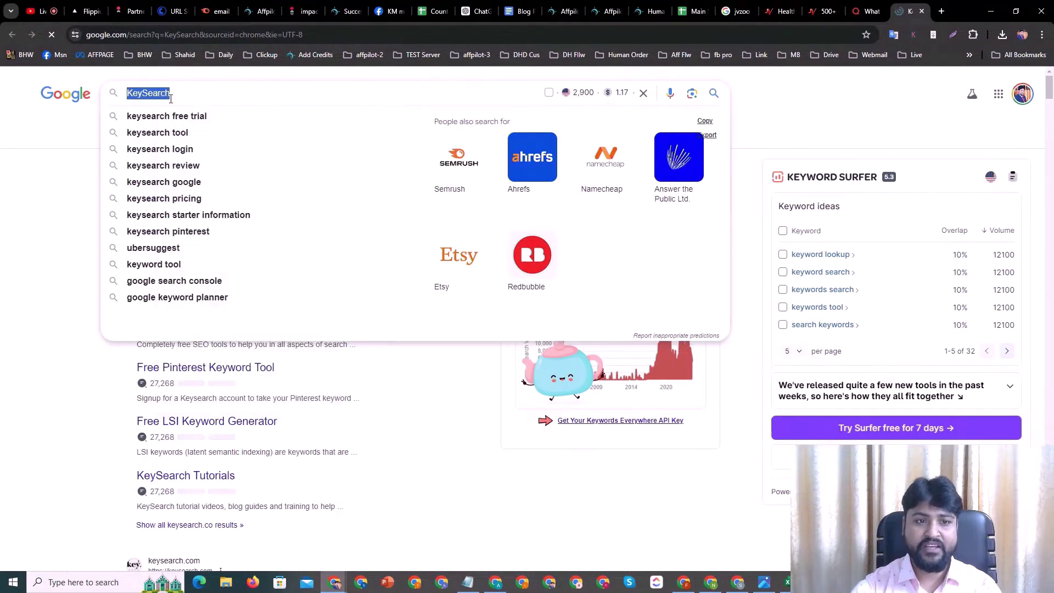
right_click(174, 94)
click(200, 158)
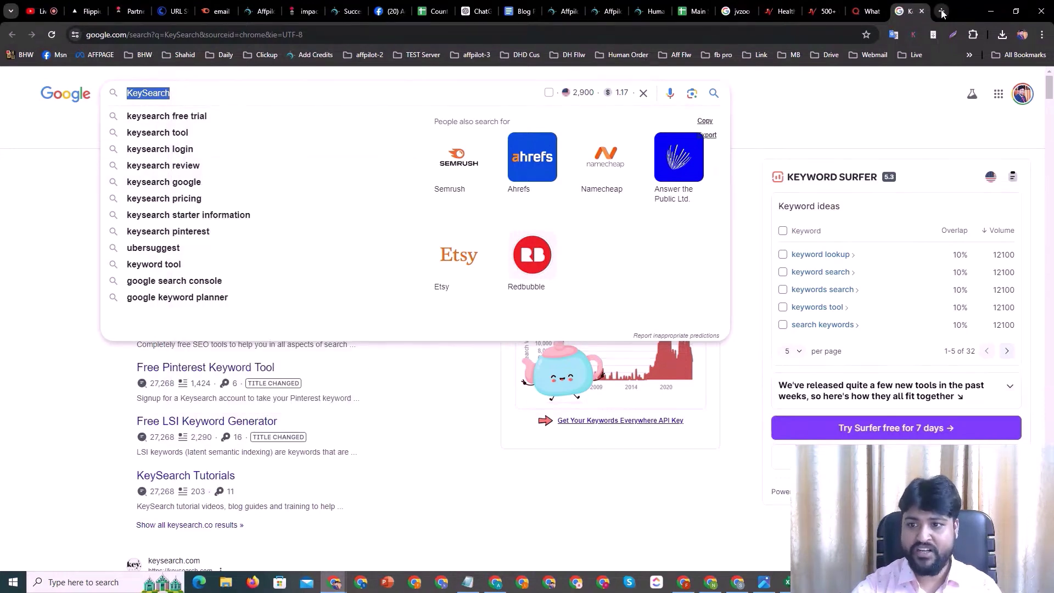
Switch to Affpilot and open the Client Generator for info articles
click(738, 11)
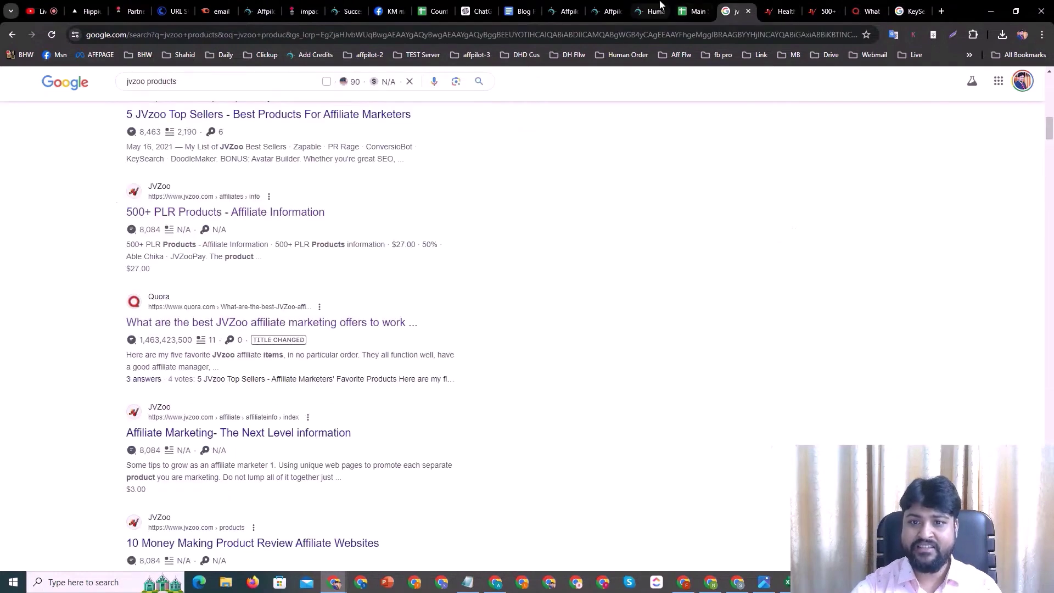
click(654, 11)
click(608, 11)
scroll(528, 148, up, 5)
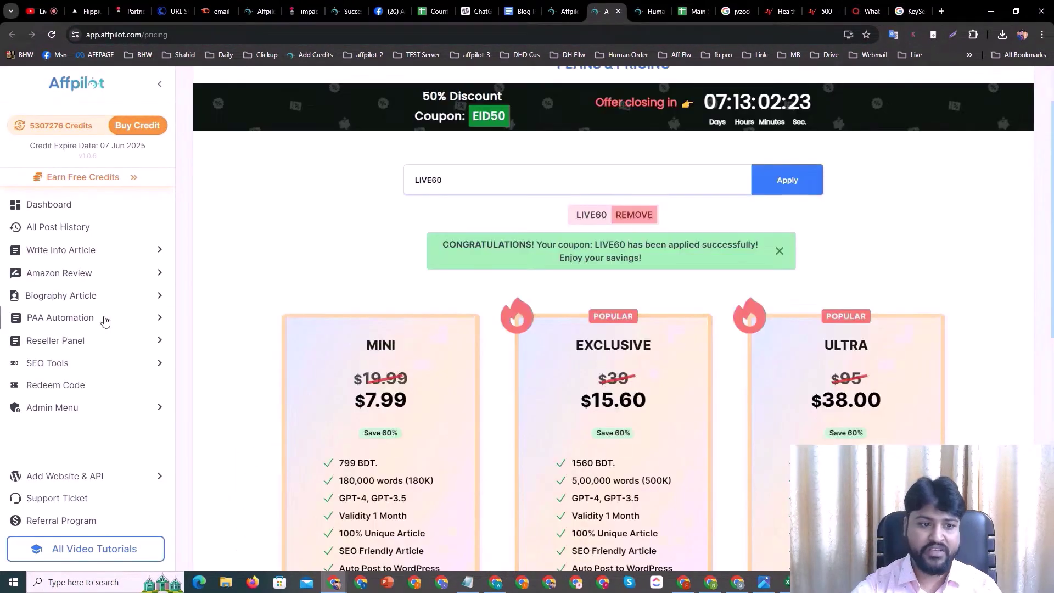
scroll(77, 263, up, 2)
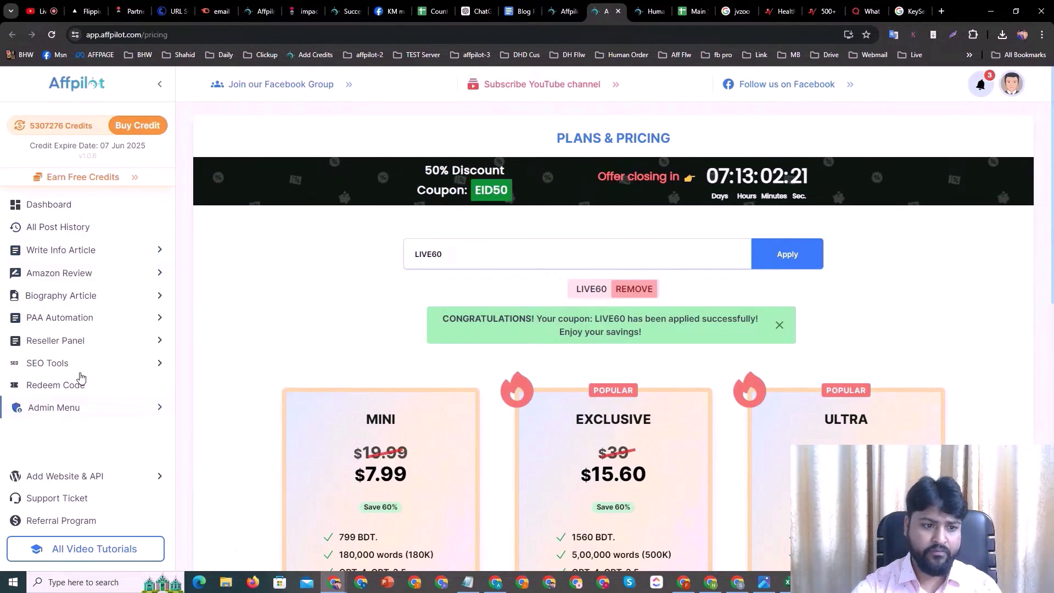
click(110, 252)
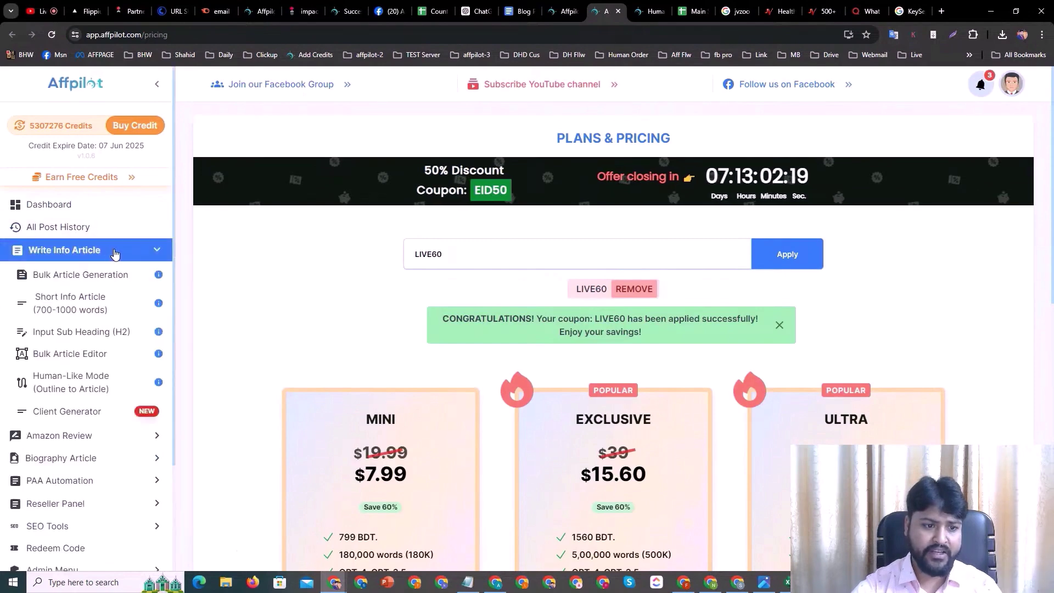
click(71, 411)
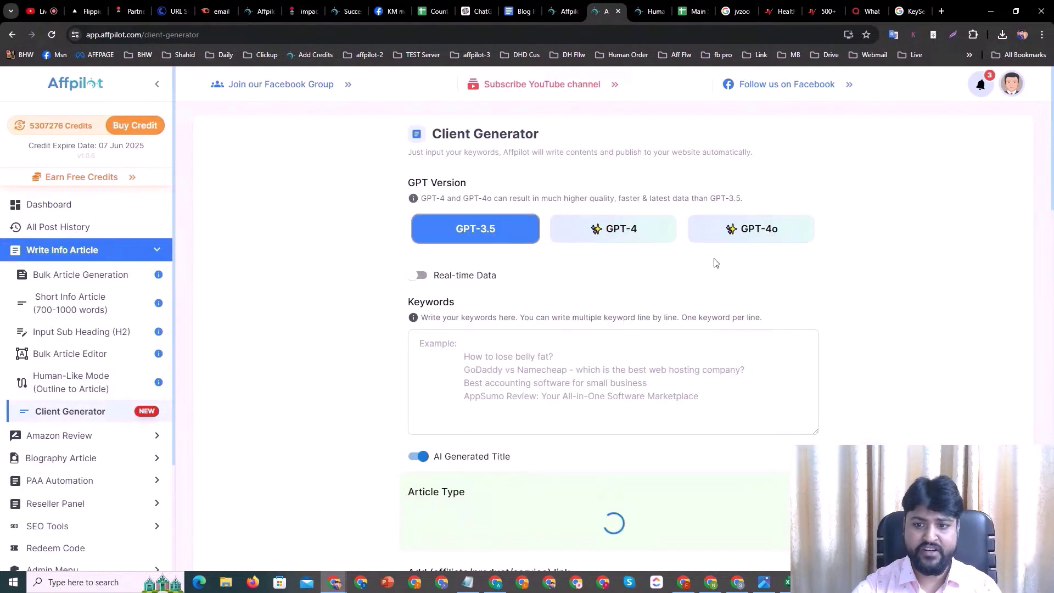
Choose GPT-4o as the GPT version and enter "KeySearch review" as the keyword, pasting the copied product name
click(755, 233)
click(493, 314)
key(ctrl+v)
scroll(496, 280, down, 1)
drag(496, 280, 390, 273)
click(497, 261)
text(review)
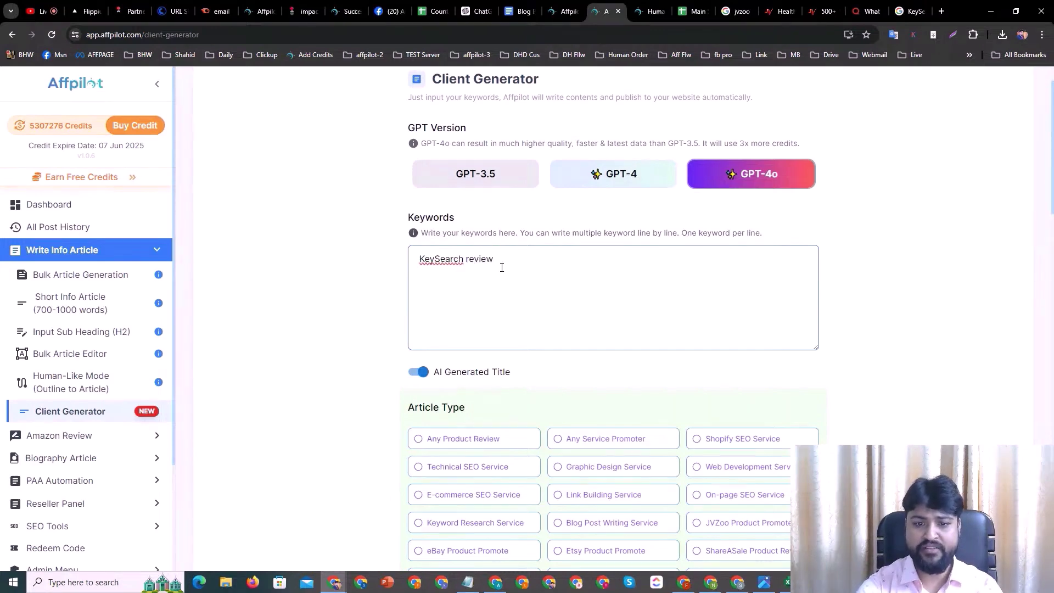
Extend the keyword so that it reads "KeySearch review - plans, pricing and features"
text(s - p)
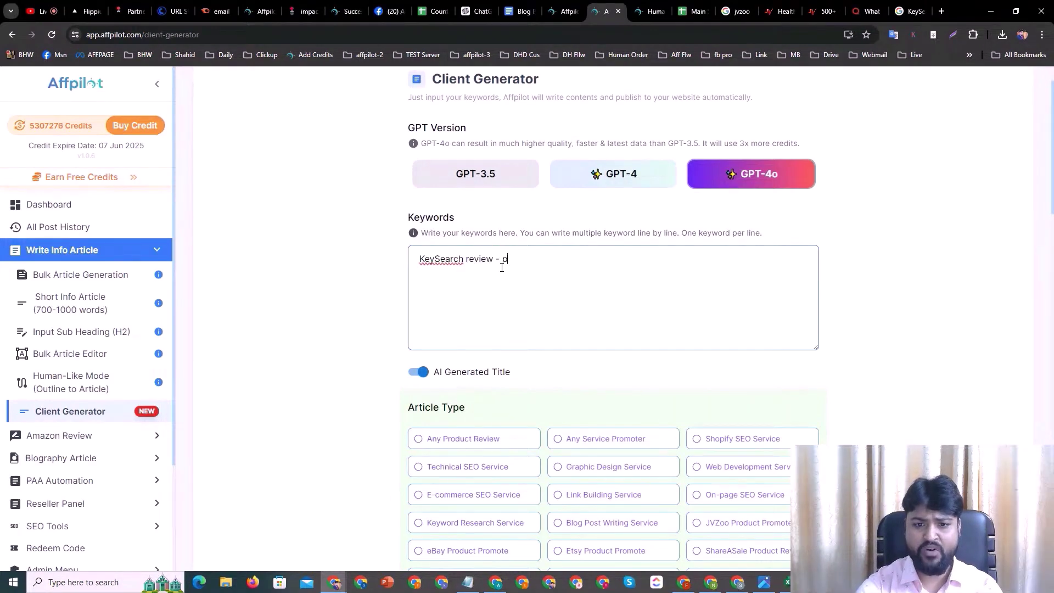
text(lna)
key(BackSpace)
key(BackSpace)
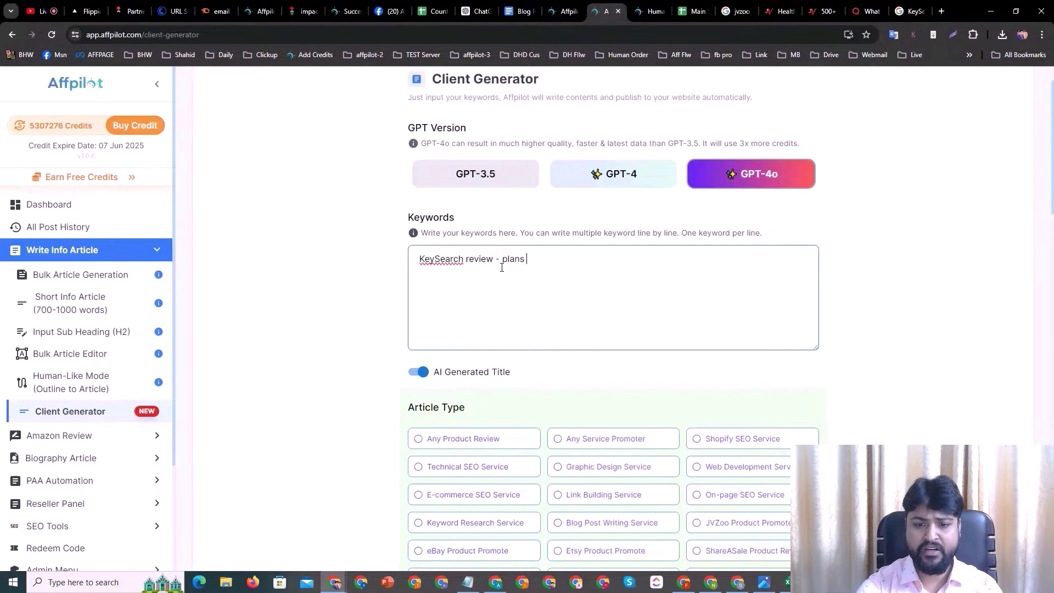
text(ans pricing and features)
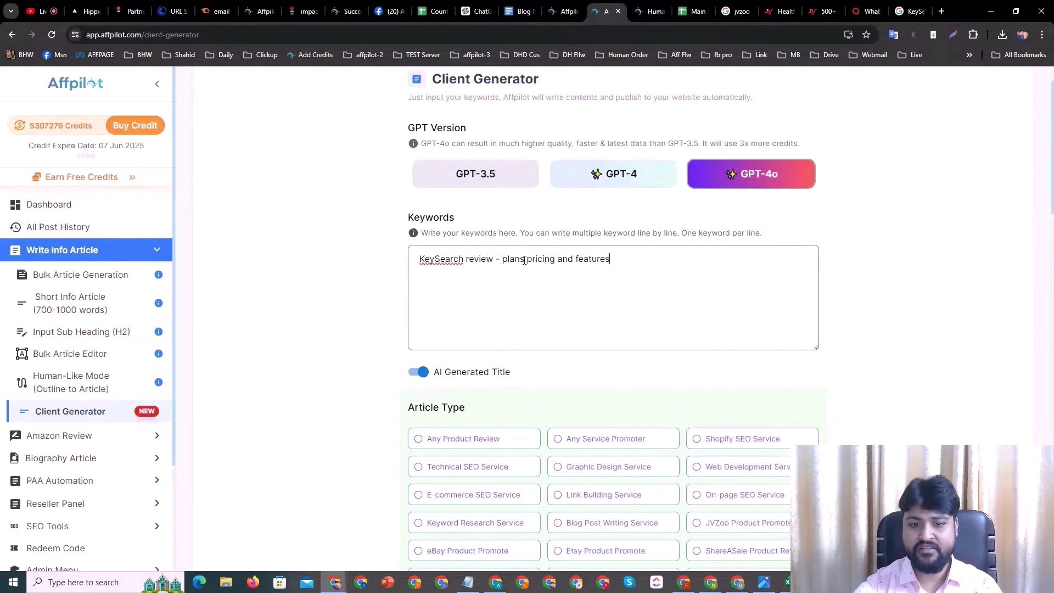
text(,)
drag(661, 259, 389, 264)
click(677, 262)
drag(676, 263, 388, 273)
click(660, 270)
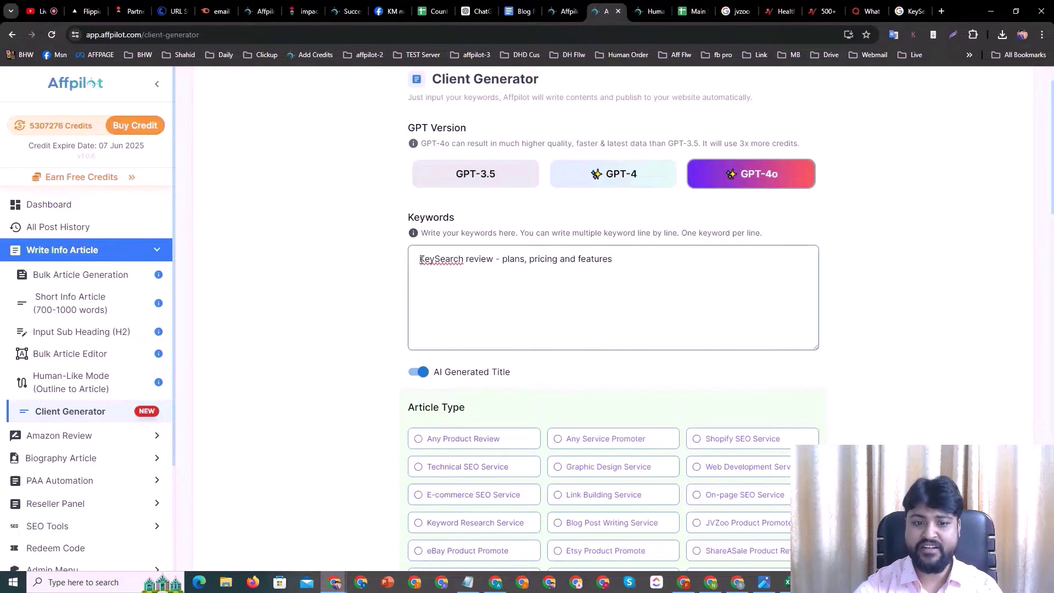
Copy the word "KeySearch" from the keyword line
drag(464, 258, 458, 260)
double_click(458, 261)
right_click(458, 260)
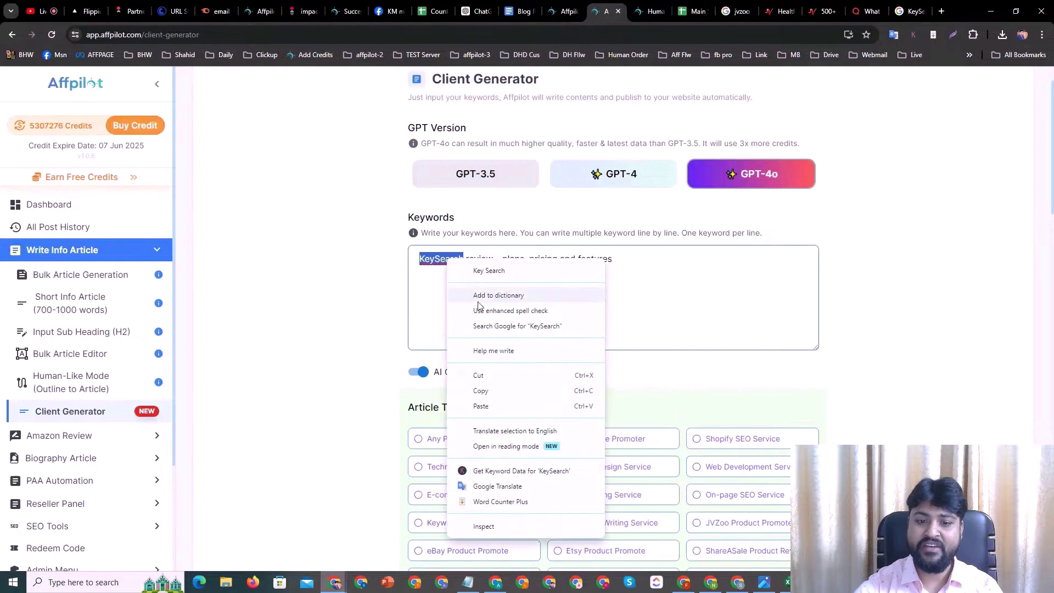
click(490, 390)
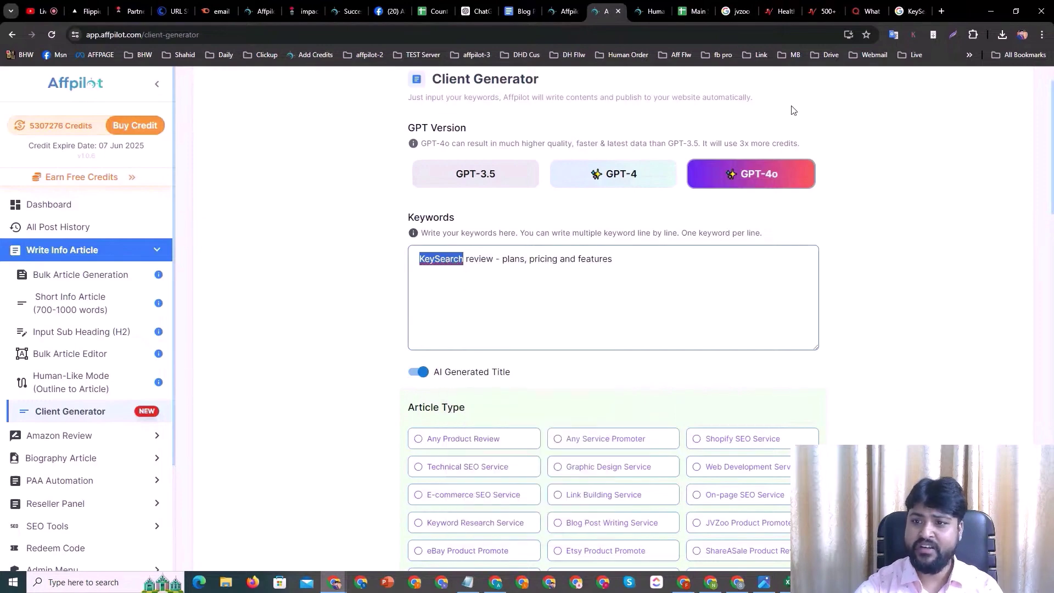
Review the open KeySearch results, the Quora answer and the JVZoo 500+ PLR Products page for further keyword ideas
click(908, 11)
click(59, 334)
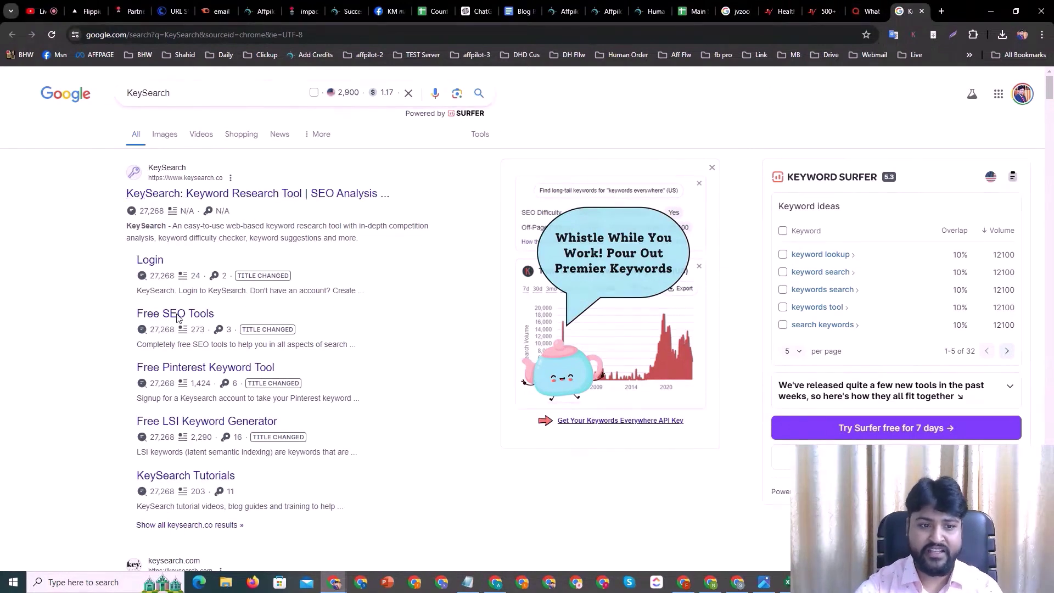
click(859, 5)
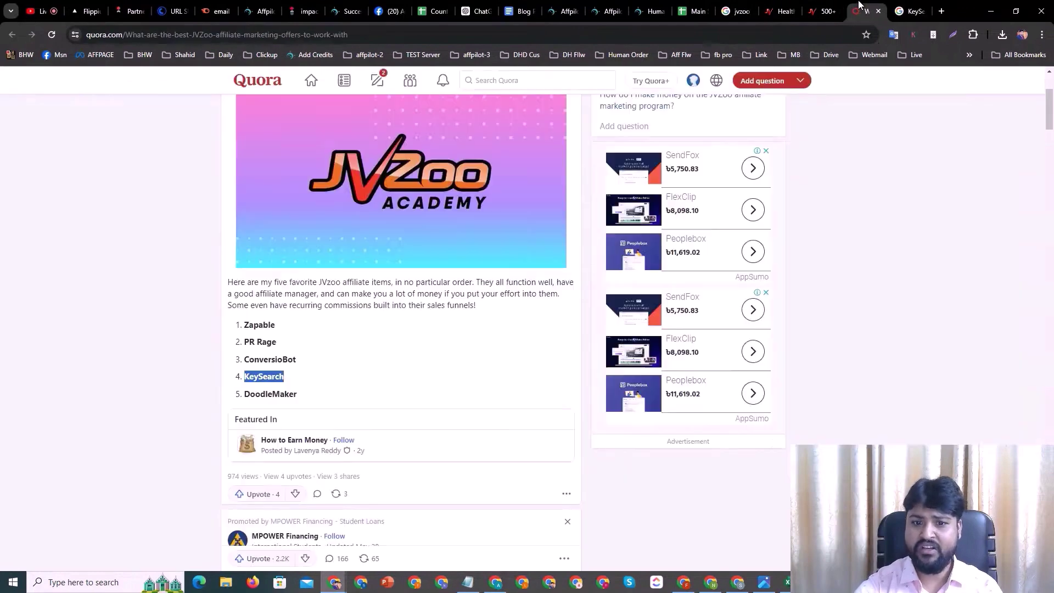
click(739, 10)
click(813, 6)
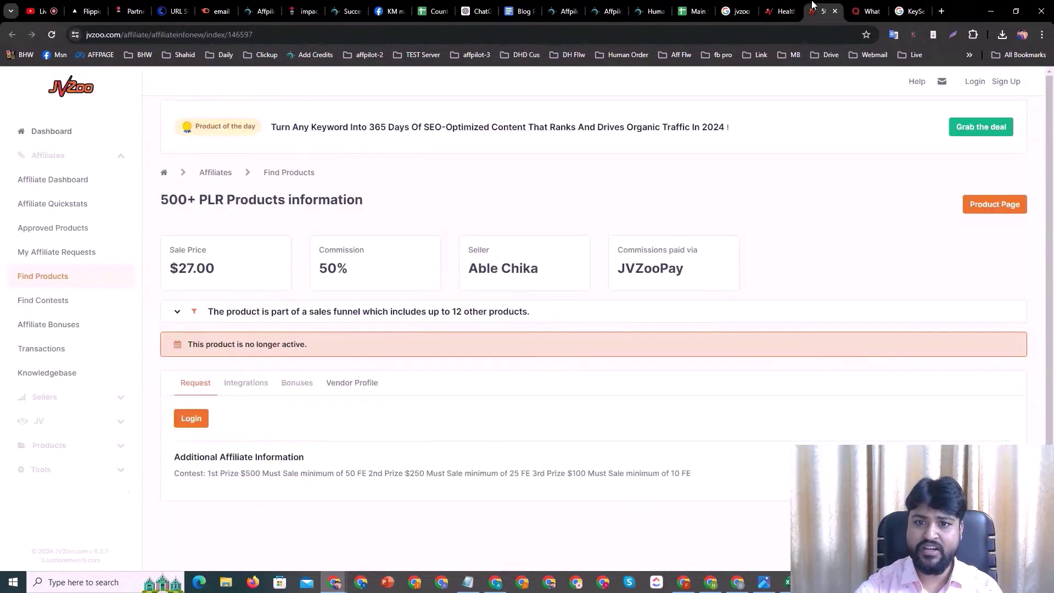
In Affpilot's Client Generator, add "best keyword research tool" and "best seo tools" as separate keyword lines below the KeySearch review keyword
click(626, 6)
click(489, 324)
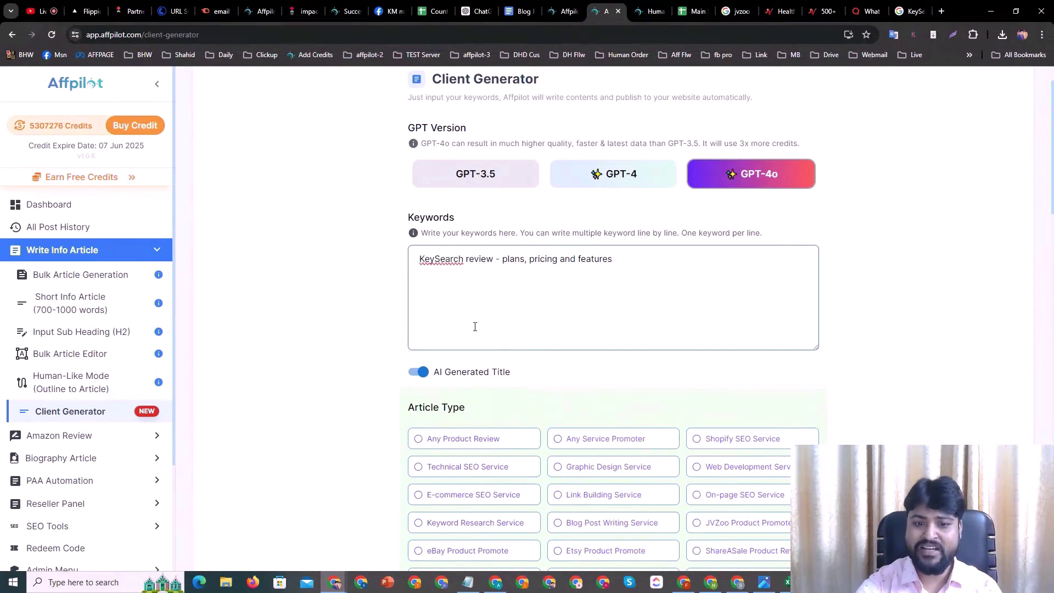
text(best k)
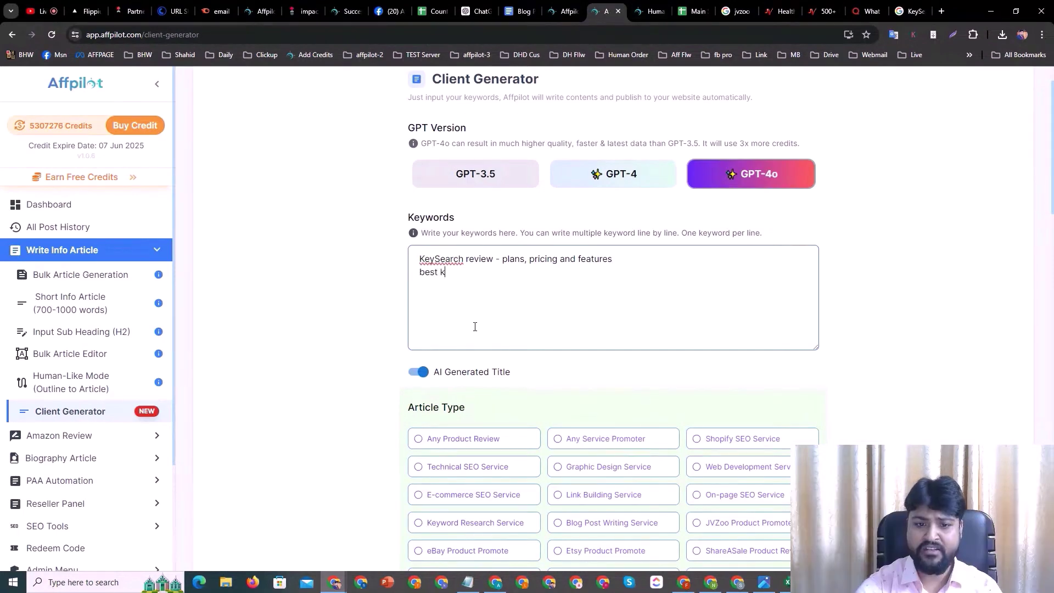
text(eyword resea)
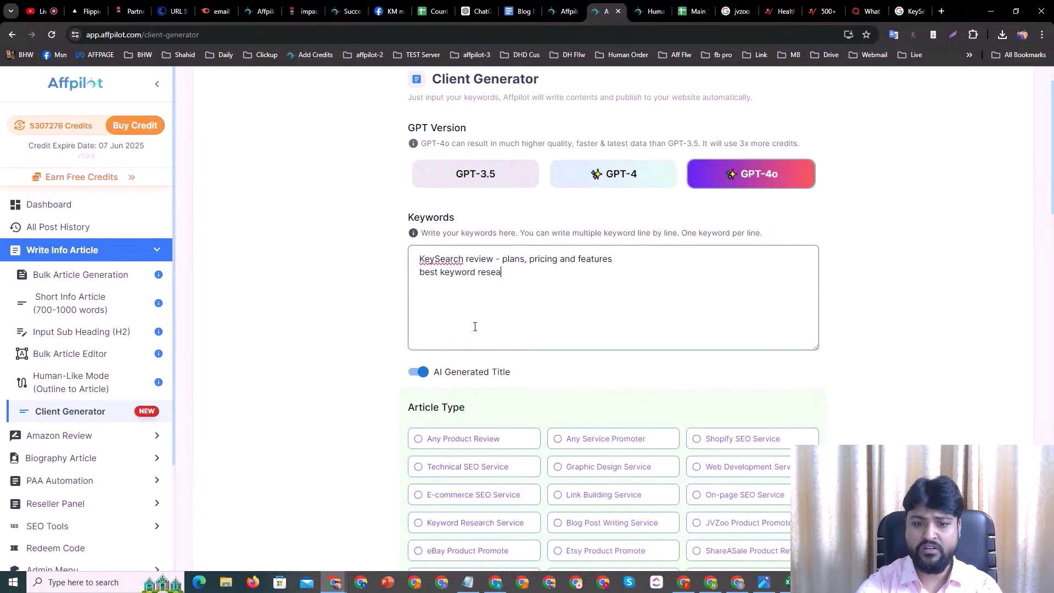
text(rch tool)
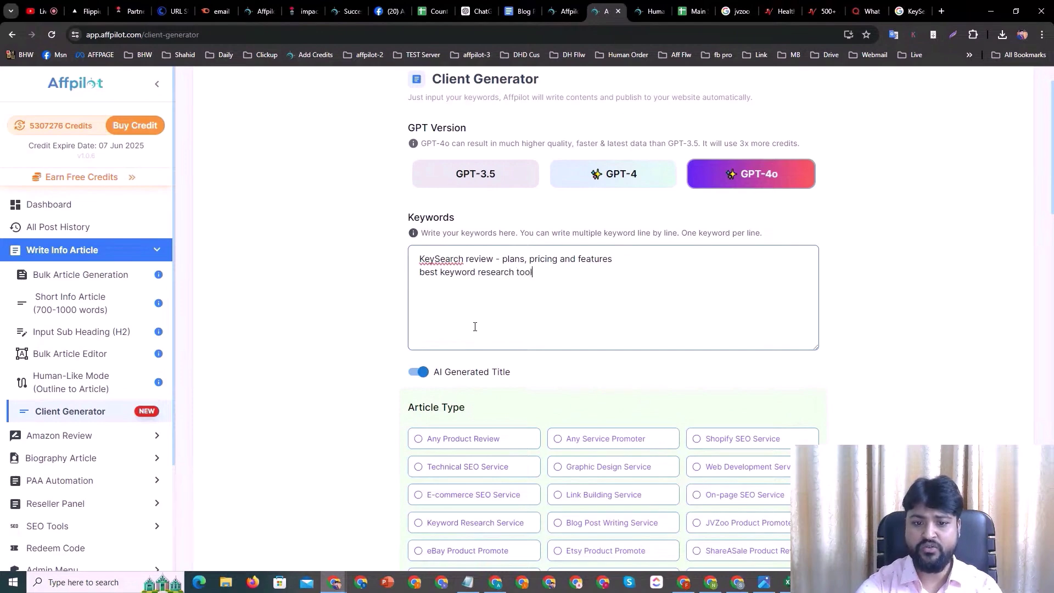
text( best seo tools)
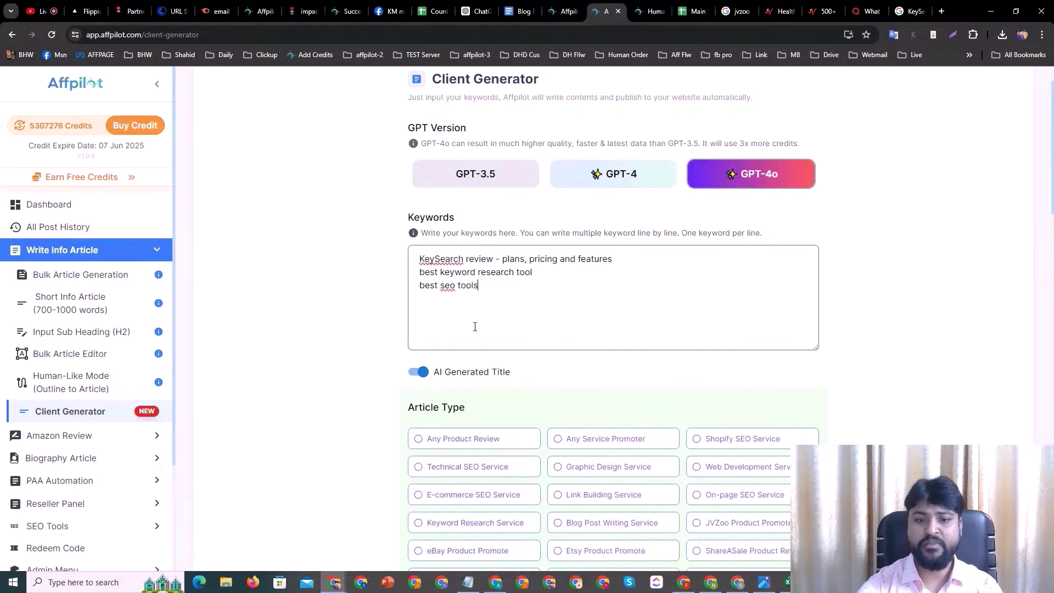
key(ctrl+a)
click(520, 299)
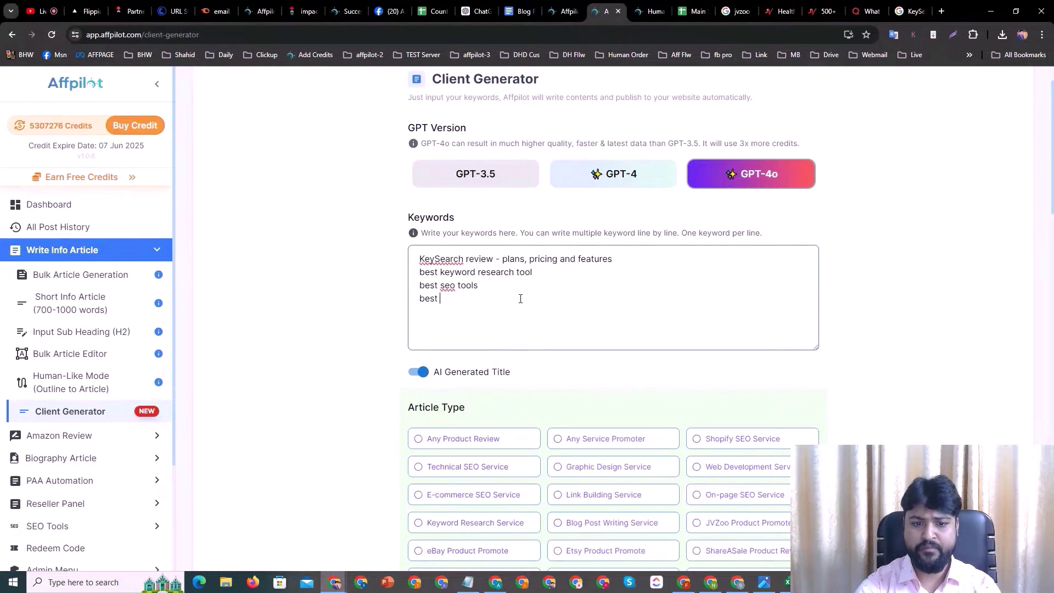
text(best)
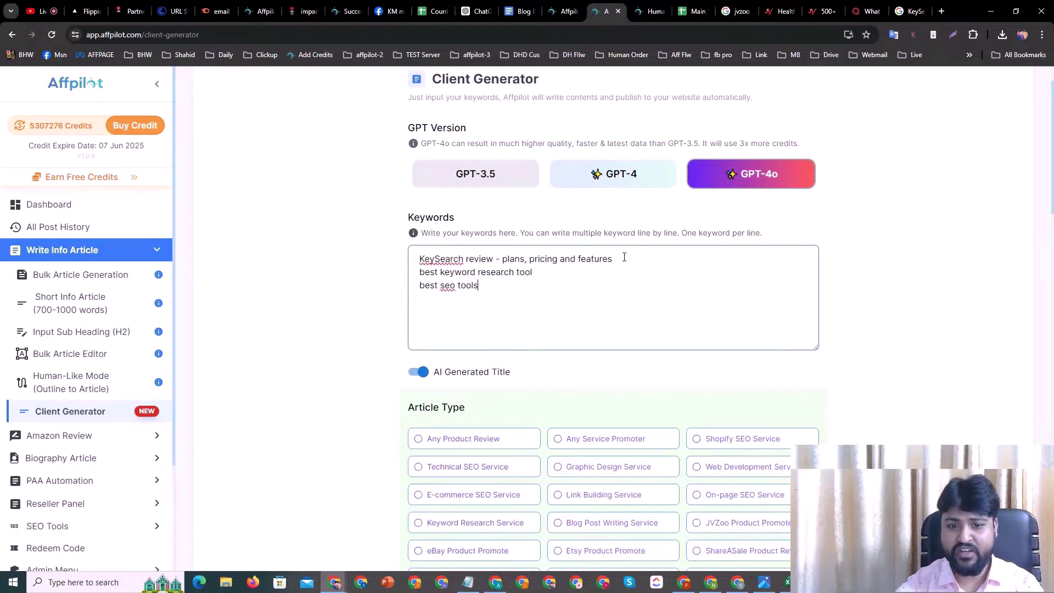
key(ctrl+a)
click(572, 294)
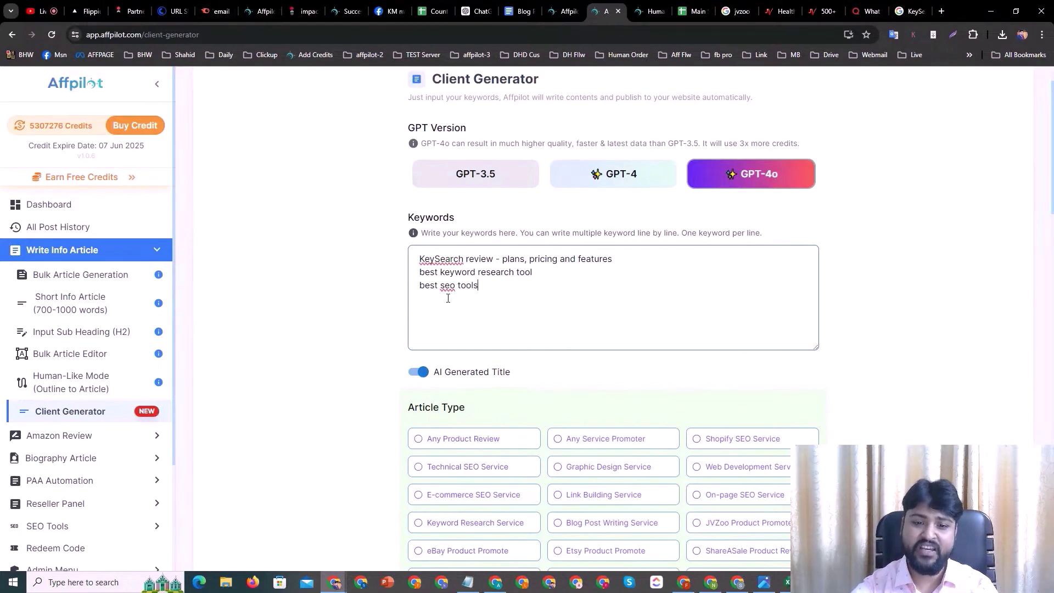
drag(514, 287, 382, 245)
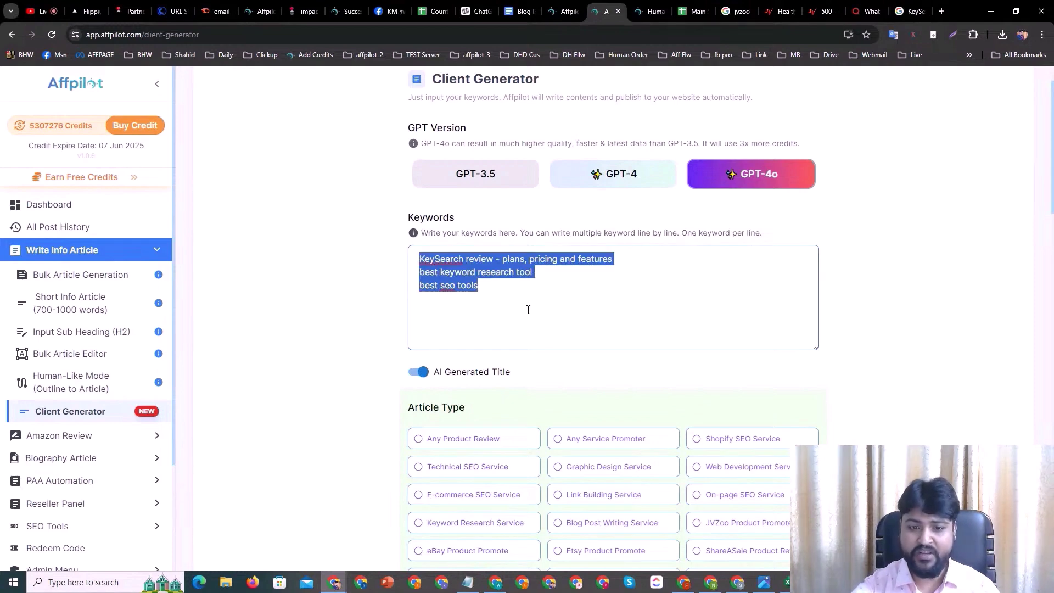
click(506, 295)
Set the article type to JVZoo Product Promote
scroll(632, 302, down, 2)
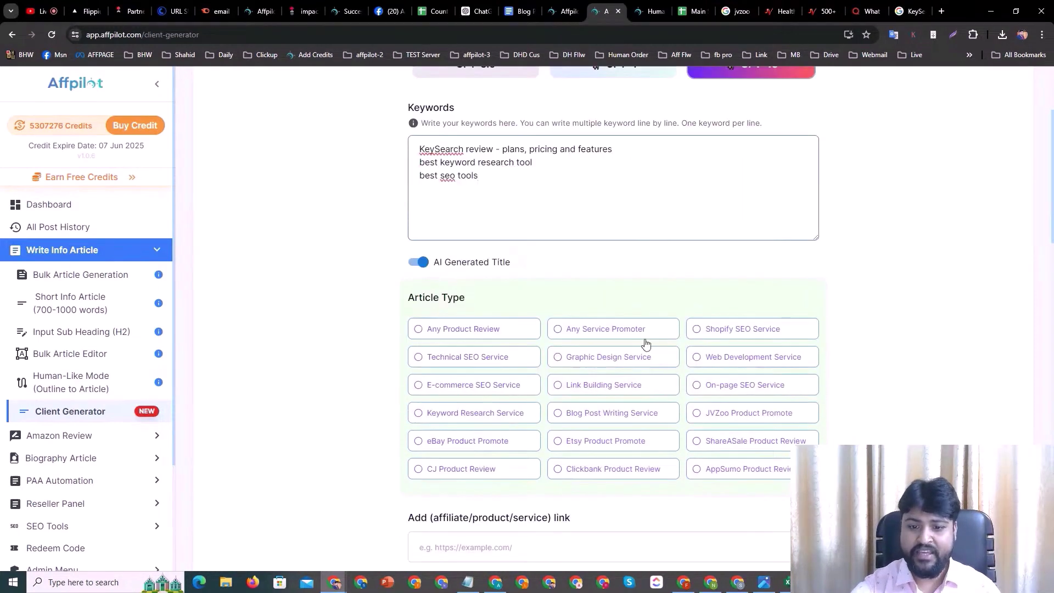
click(700, 418)
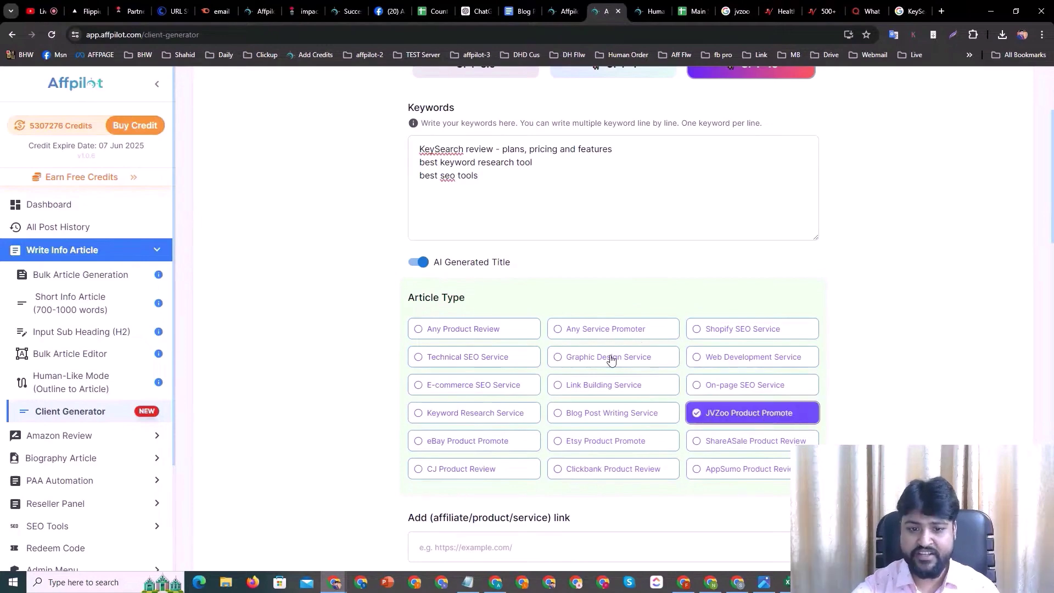
click(528, 184)
Open the official KeySearch website from the Google results and copy its web address for the product link
scroll(527, 183, down, 4)
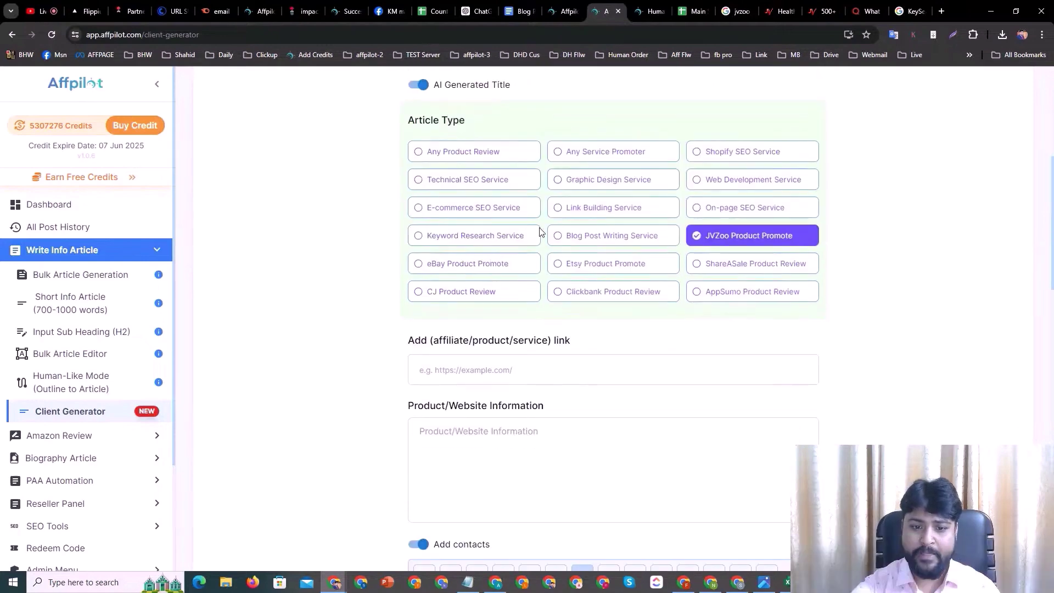
click(484, 327)
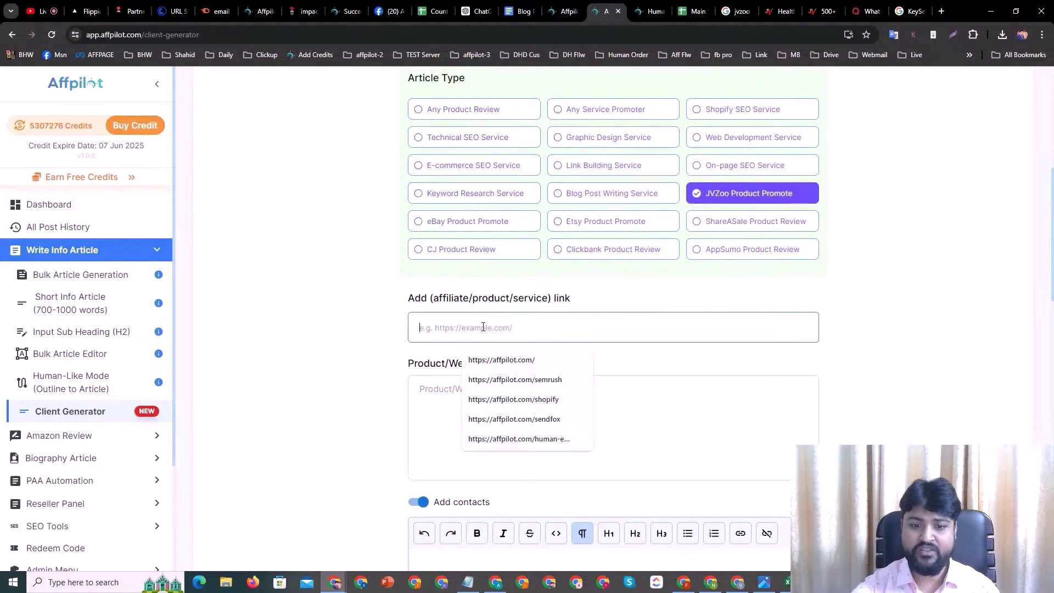
drag(604, 8, 877, 5)
click(912, 11)
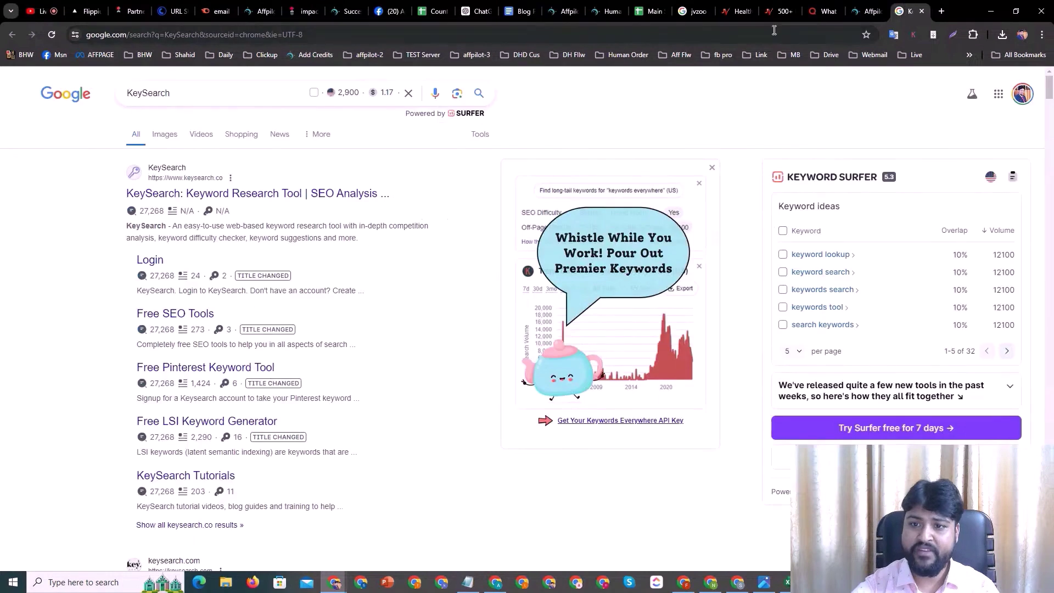
click(773, 31)
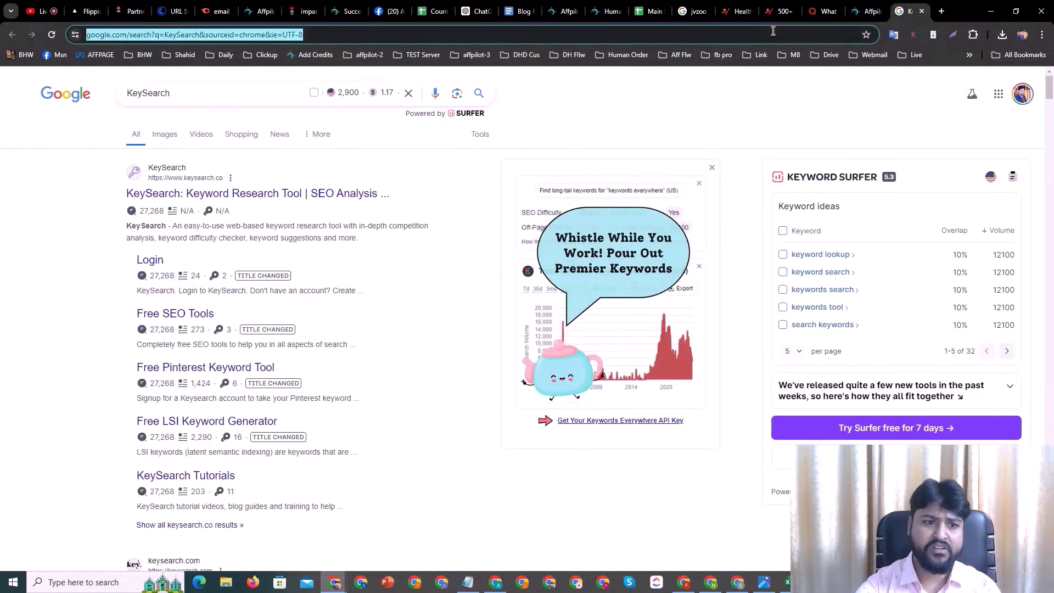
click(297, 198)
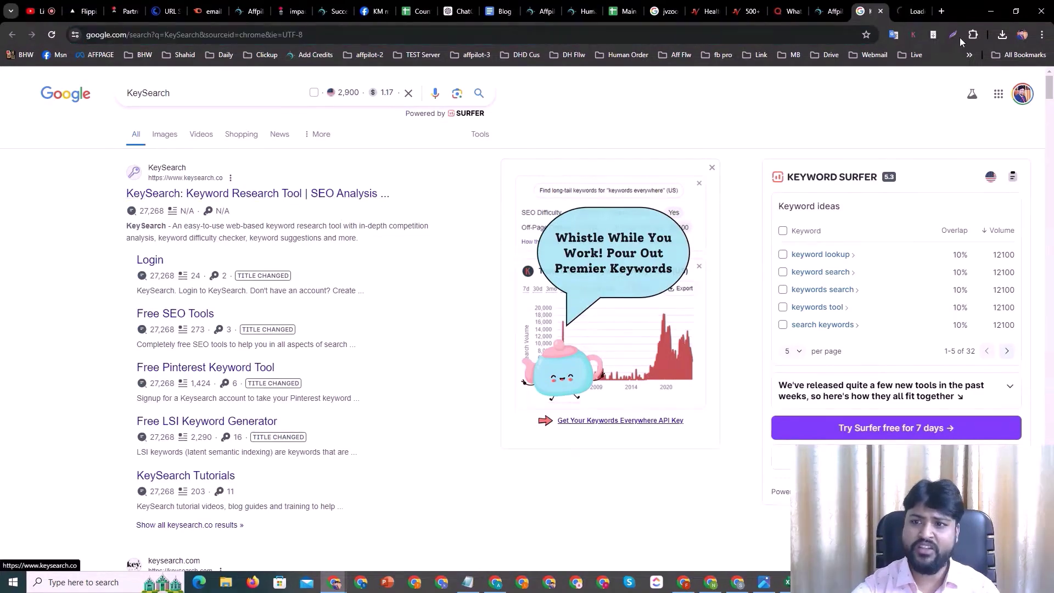
click(189, 35)
key(ctrl+c)
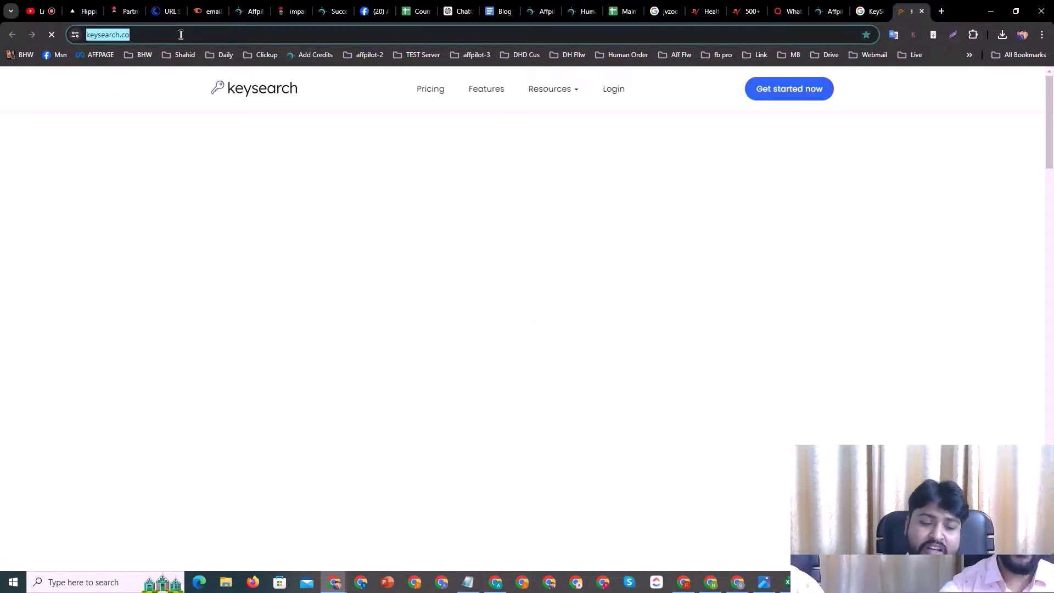
click(831, 11)
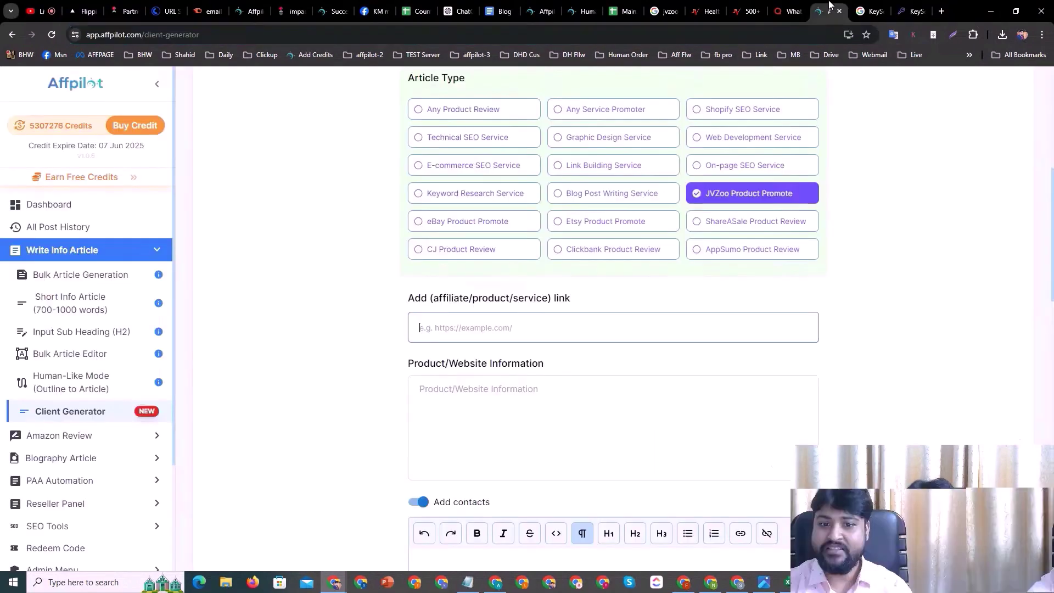
click(471, 328)
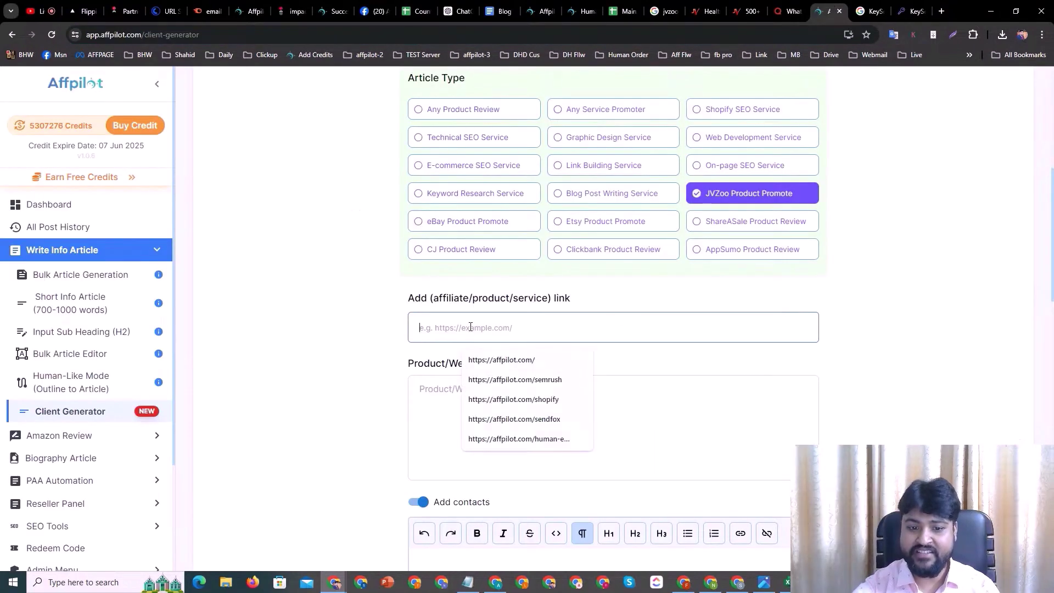
key(ctrl+v)
drag(533, 322, 591, 325)
click(406, 329)
click(591, 324)
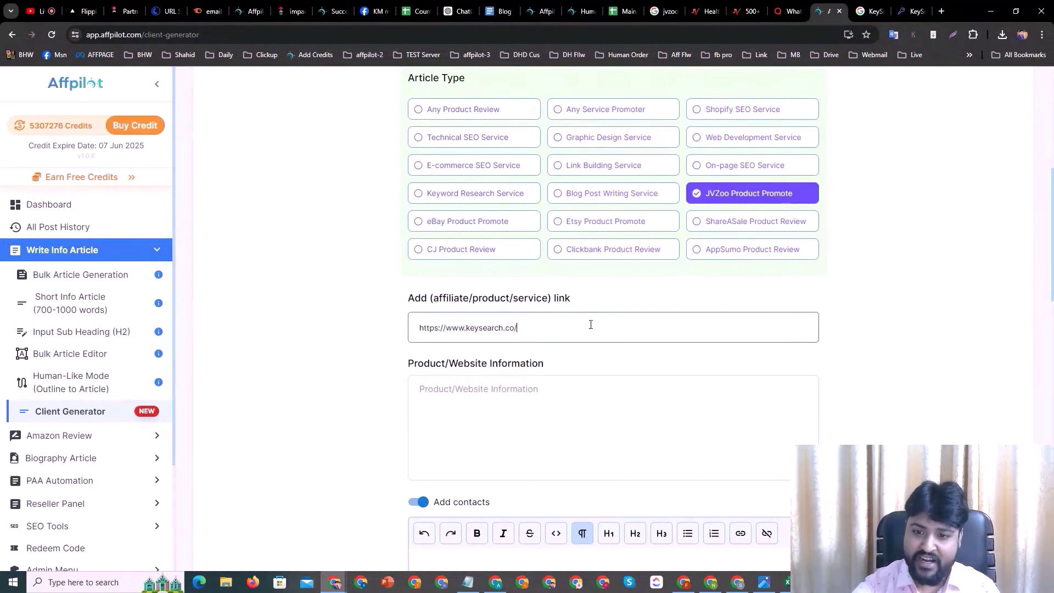
click(700, 195)
drag(550, 323, 407, 328)
click(407, 328)
drag(519, 328, 384, 329)
click(556, 326)
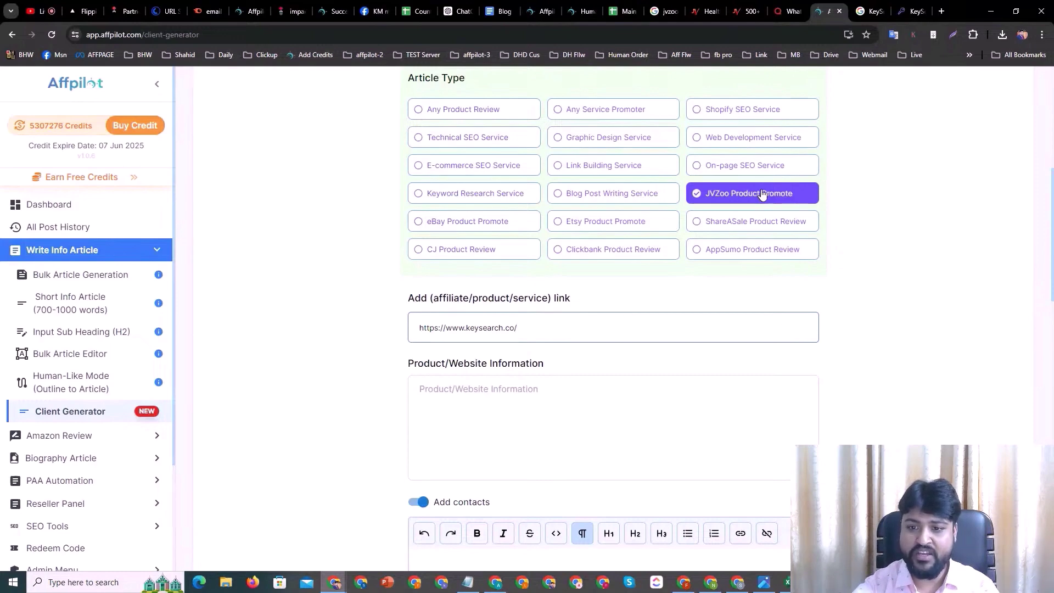
drag(548, 331, 418, 328)
click(574, 330)
Copy the headline and intro sentence from the KeySearch homepage into the Product/Website Information in the Client Generator
click(494, 395)
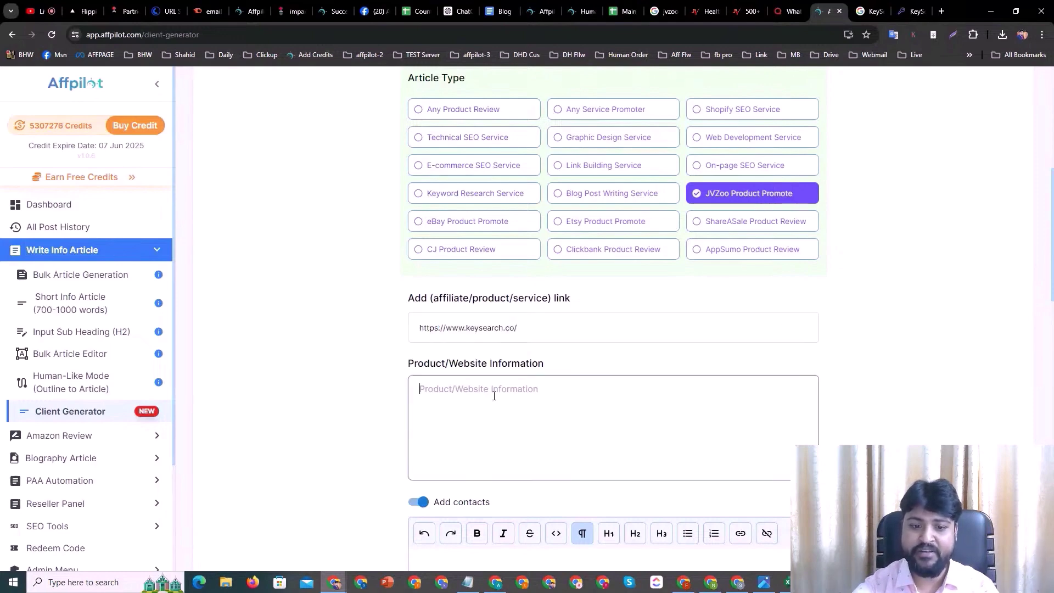
scroll(494, 392, down, 2)
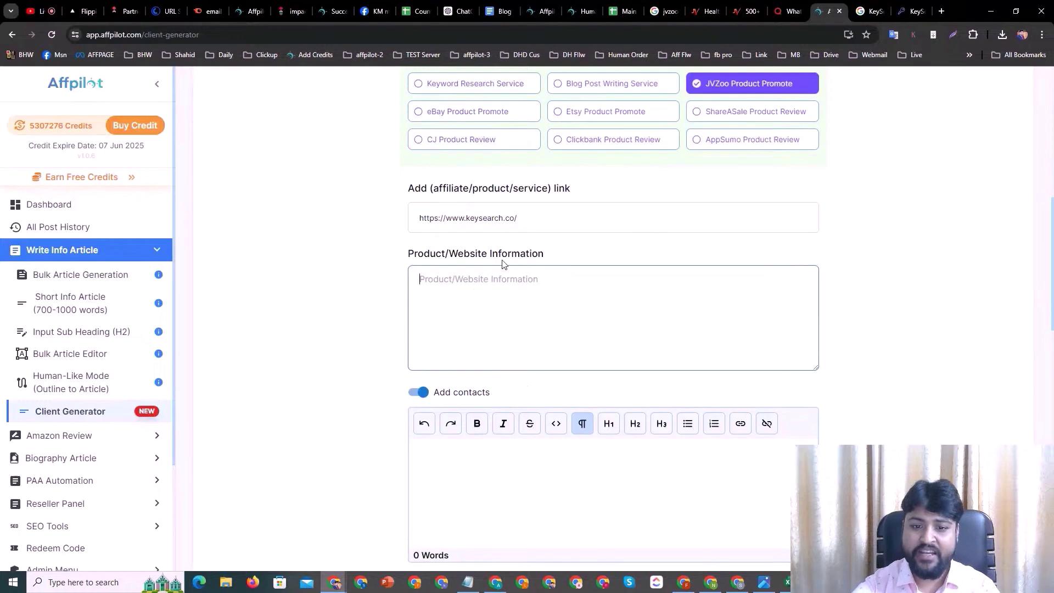
click(867, 11)
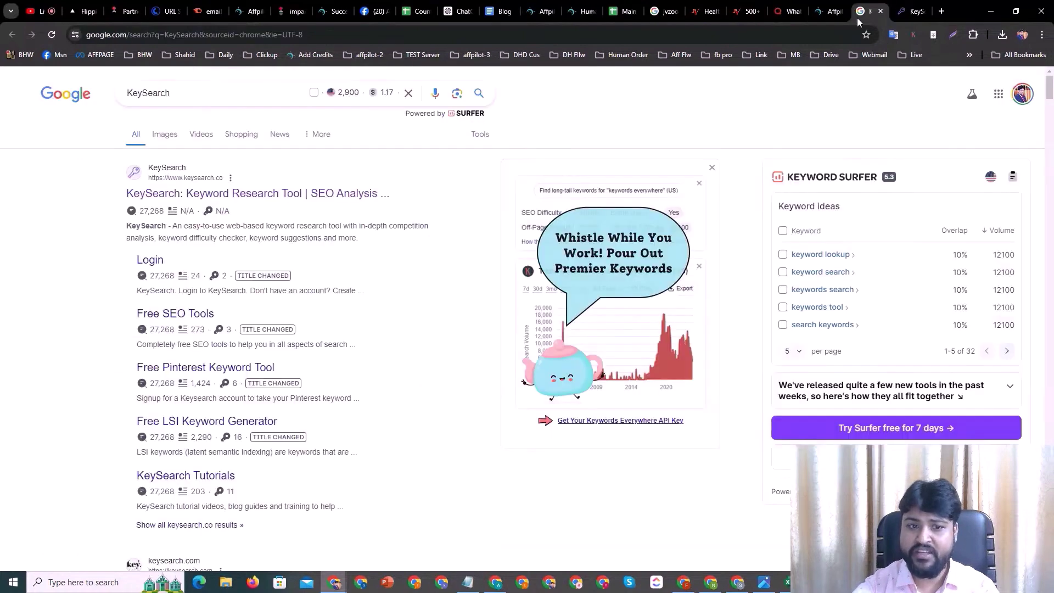
click(201, 194)
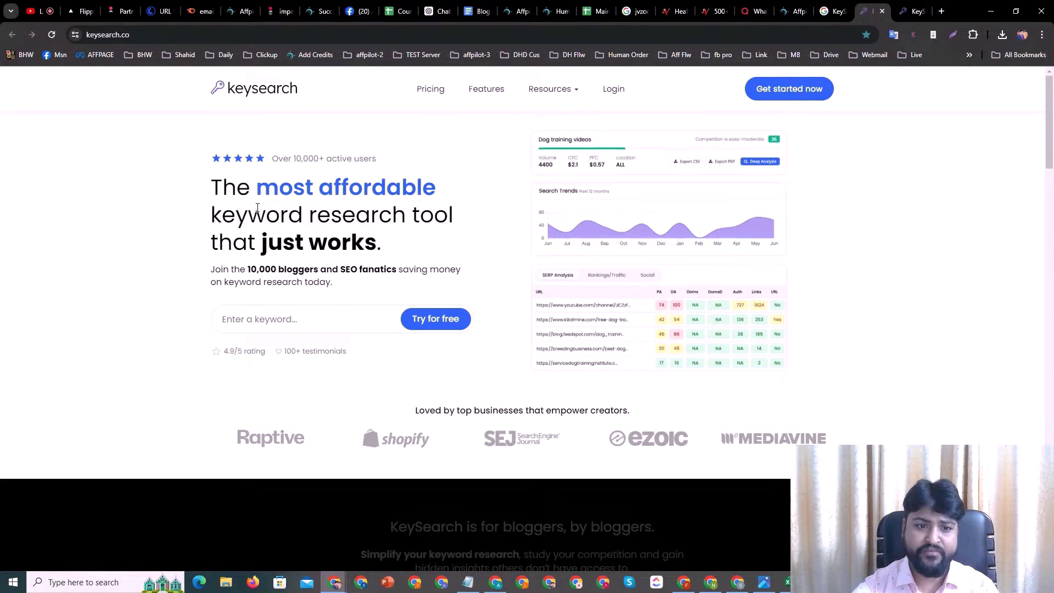
drag(217, 189, 357, 288)
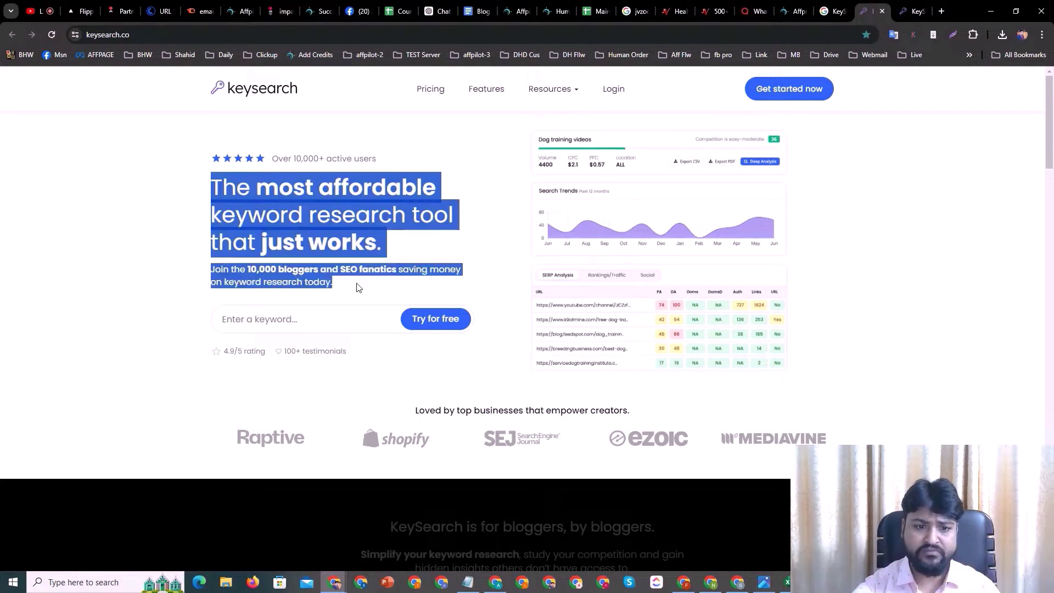
right_click(361, 265)
click(420, 271)
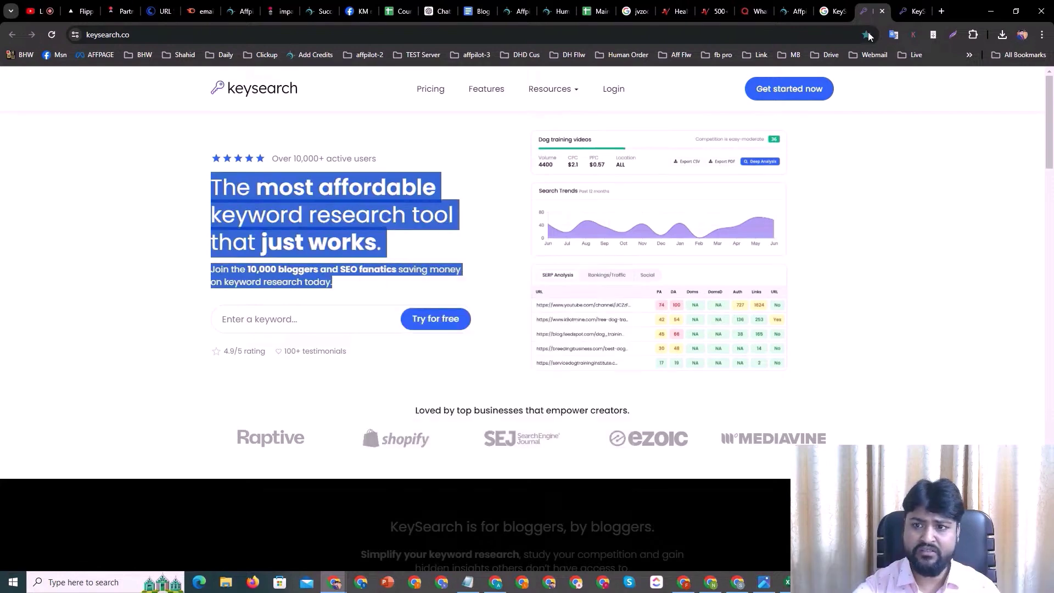
click(790, 11)
click(559, 297)
key(ctrl+v)
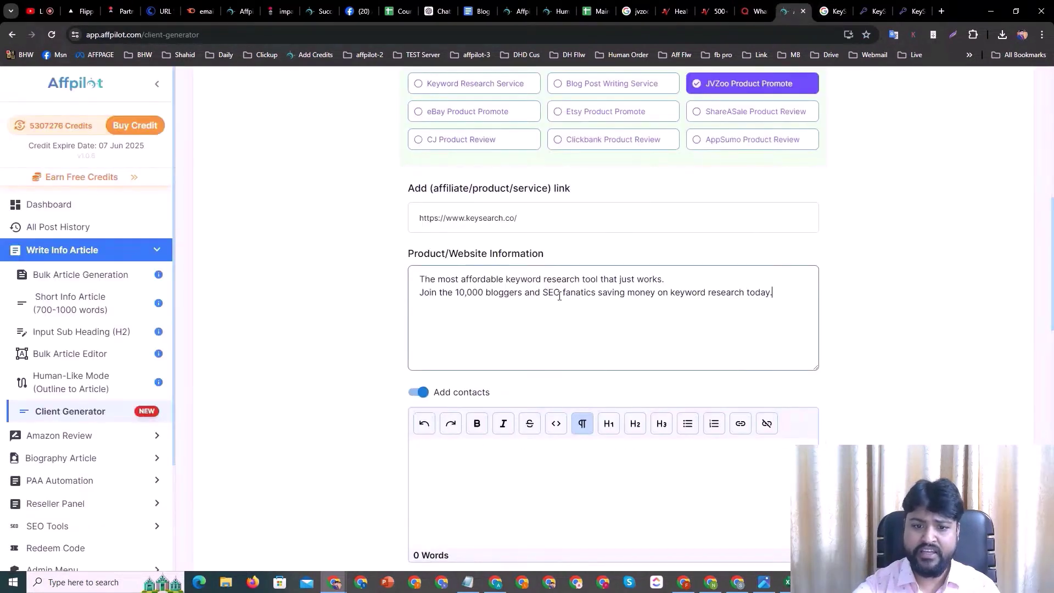
Copy the Keyword Competition and Keyword Relevance section from the KeySearch homepage and append it to the Product/Website Information
click(873, 11)
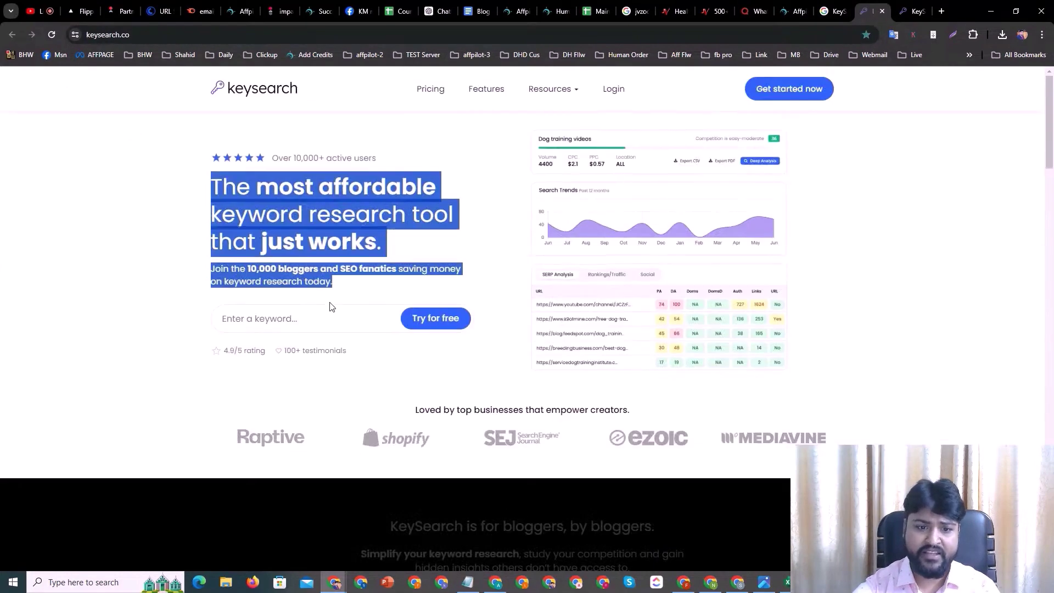
scroll(487, 278, down, 8)
drag(221, 210, 757, 261)
right_click(800, 263)
click(796, 274)
click(790, 11)
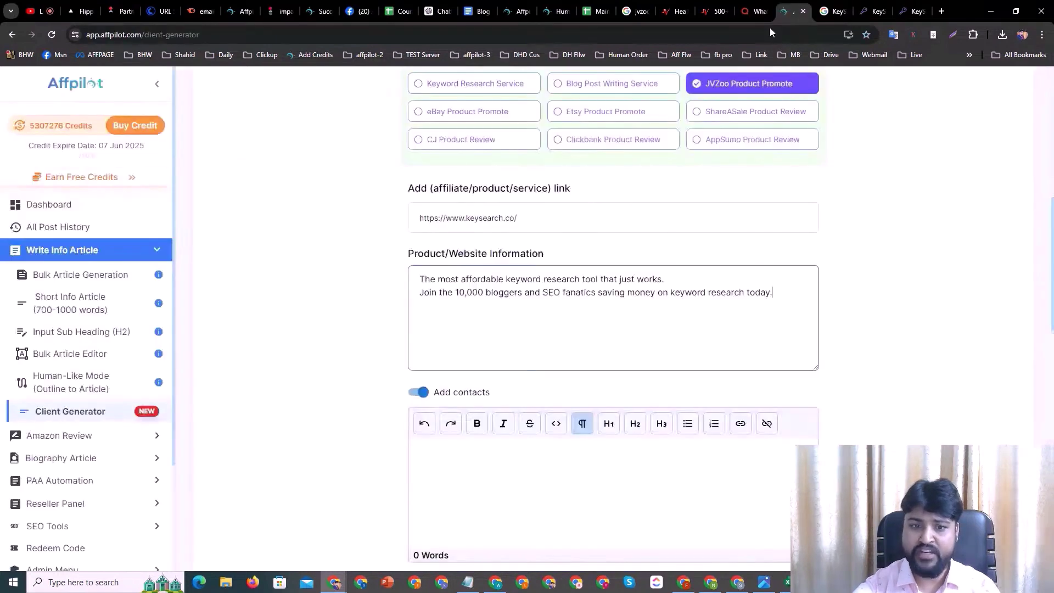
click(686, 322)
key(ctrl+v)
Insert the opening line "KeySearch is the best keyword research tool out there." at the start of the product information
scroll(576, 336, up, 10)
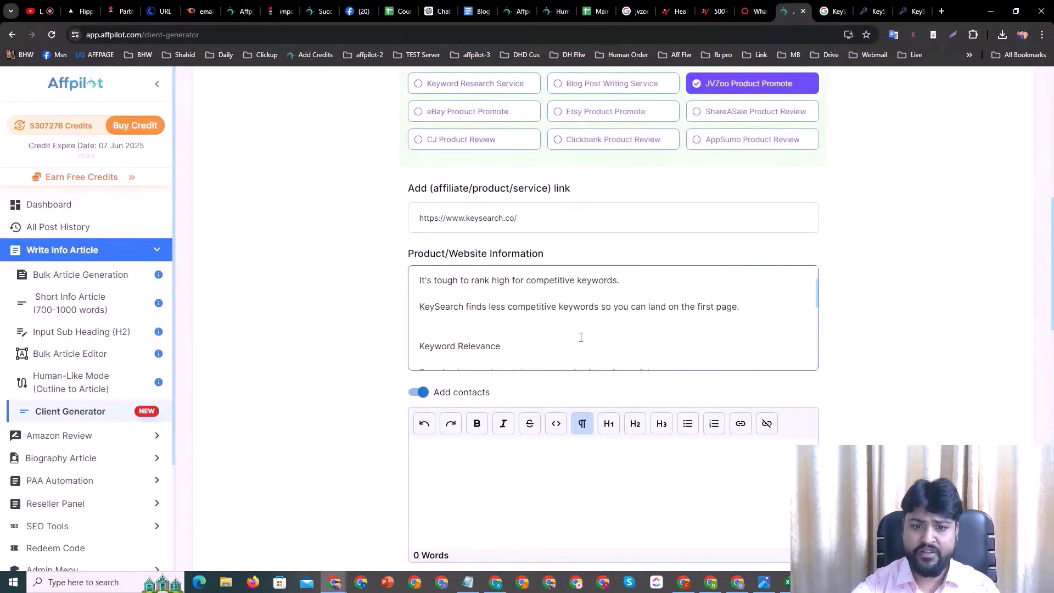
click(421, 280)
key(Return)
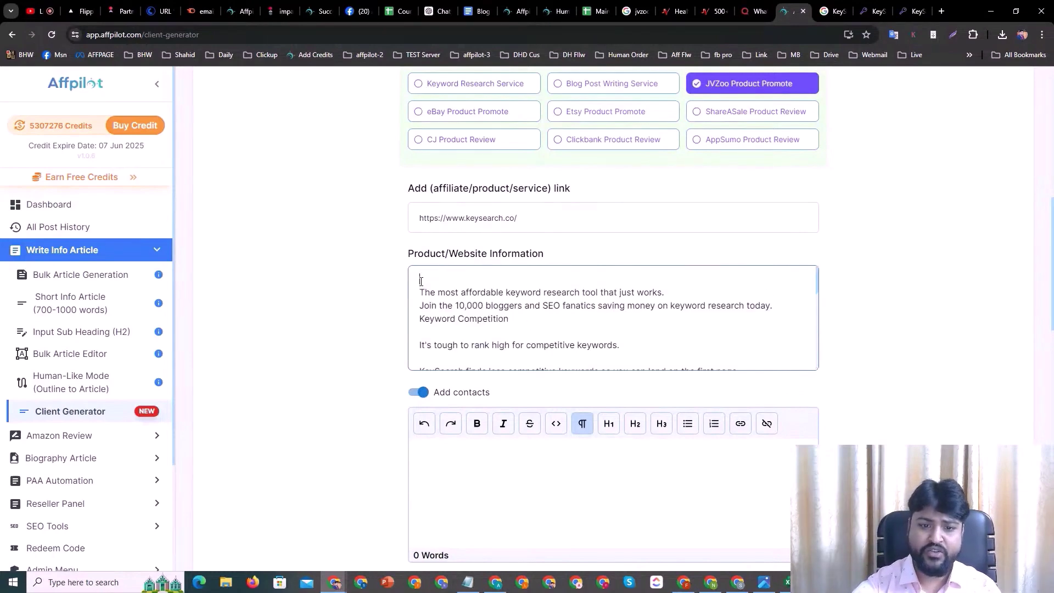
scroll(444, 278, down, 2)
scroll(497, 305, up, 1)
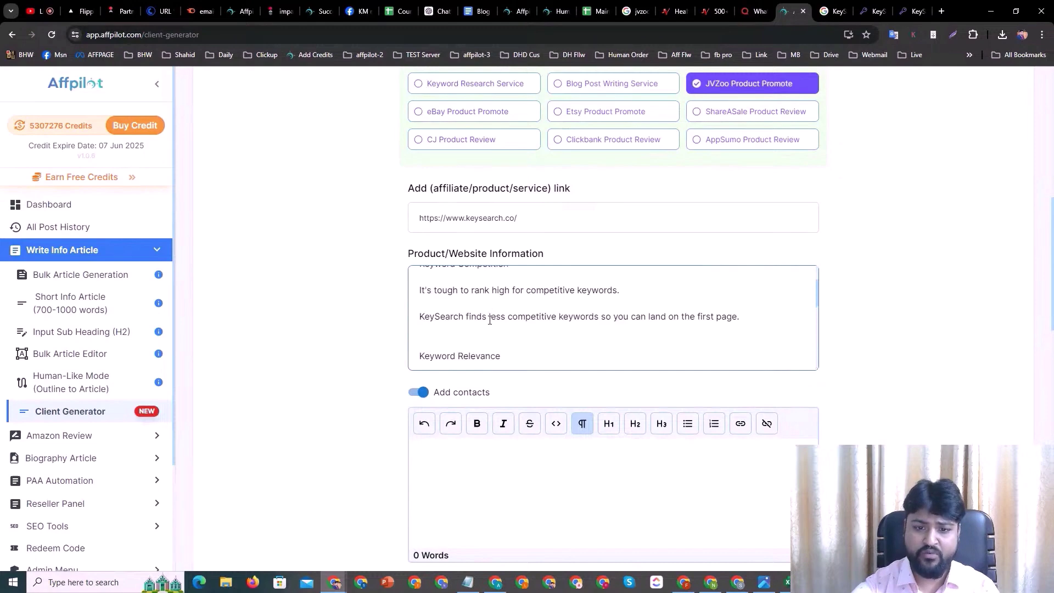
double_click(442, 316)
scroll(449, 282, up, 1)
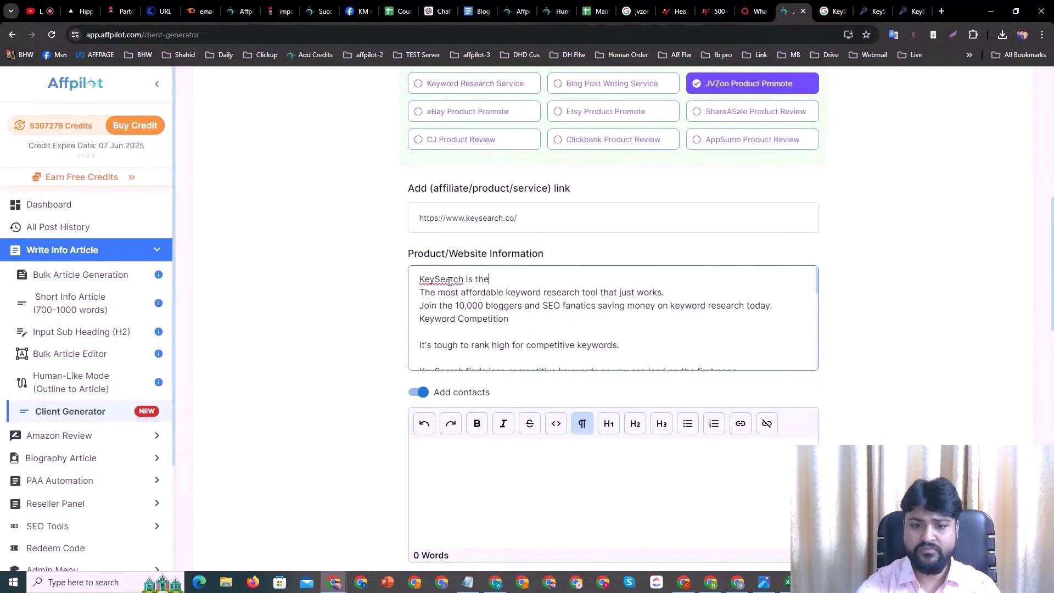
text(keyword research tool out there.)
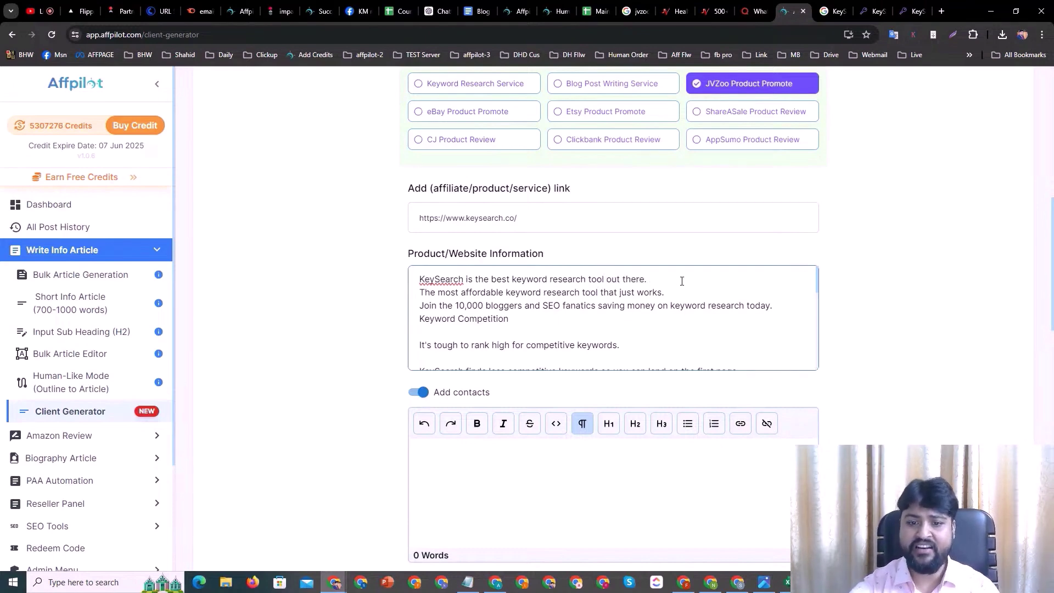
Turn off the contacts section and choose Medium as the platform to post the articles to
scroll(568, 297, up, 1)
scroll(608, 306, down, 2)
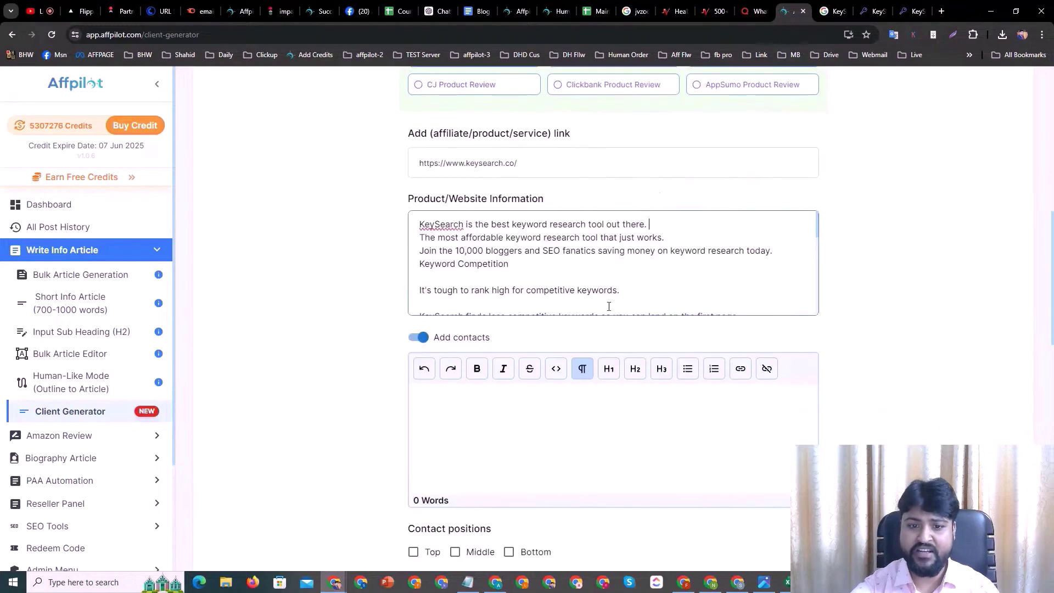
scroll(637, 245, down, 5)
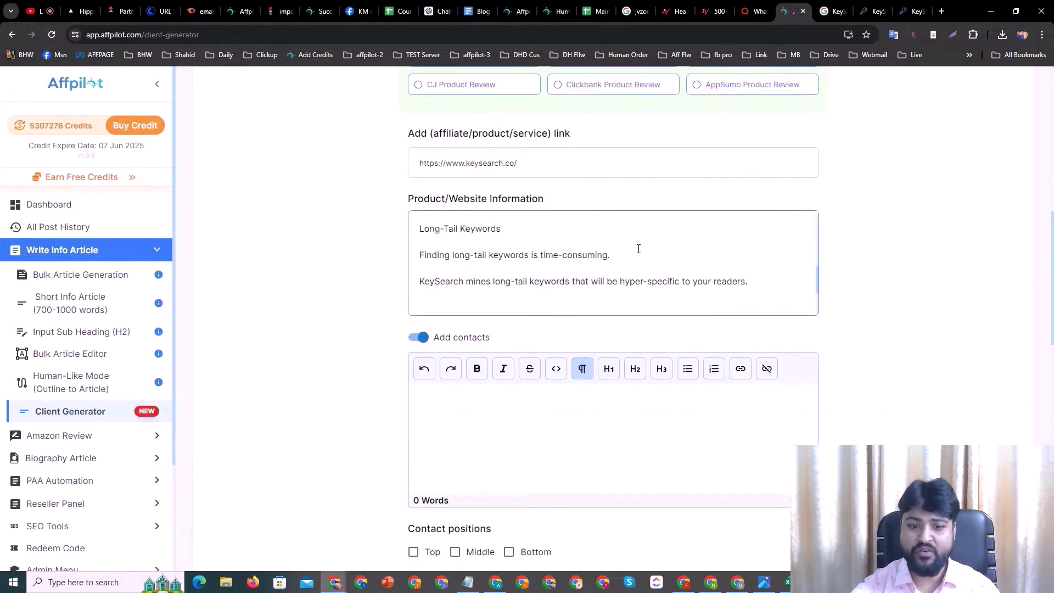
click(421, 338)
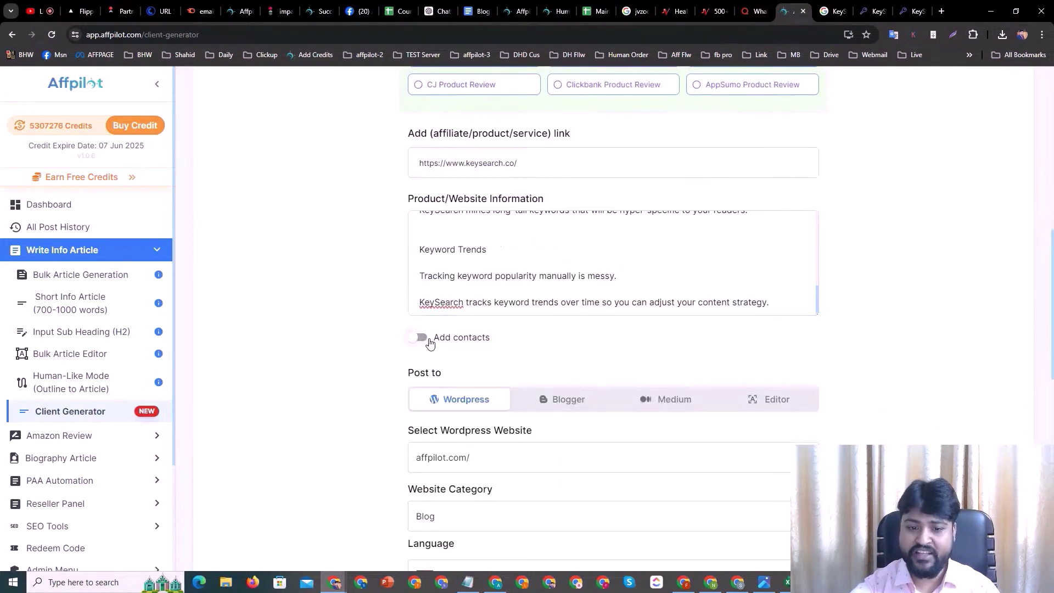
scroll(463, 338, down, 2)
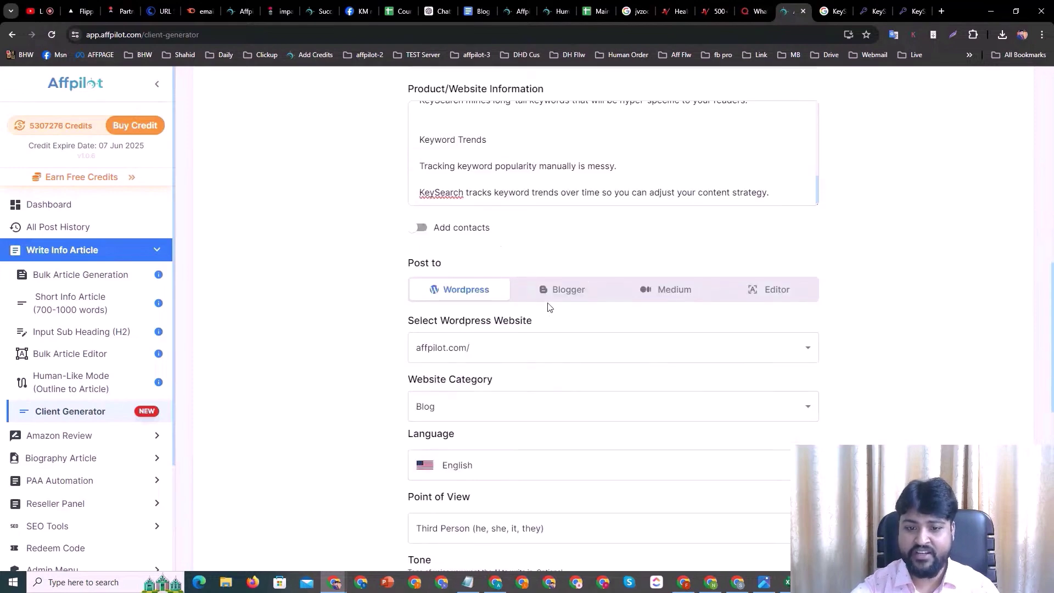
click(676, 291)
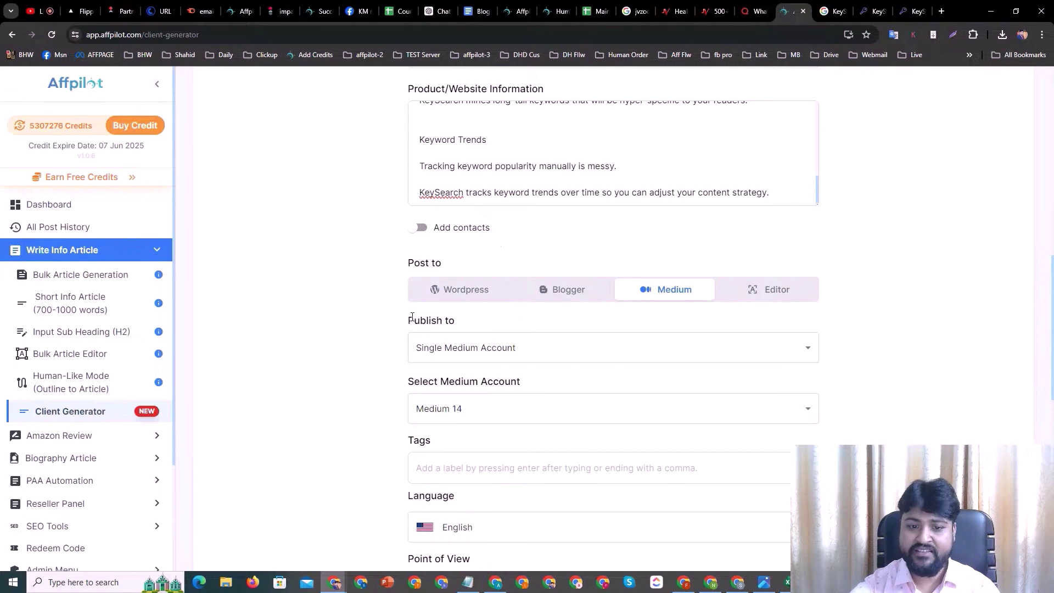
Set publishing to Bulk Medium Accounts and select the accounts Medium 14, Medium 13 and Medium 12
drag(409, 318, 455, 321)
scroll(465, 350, up, 8)
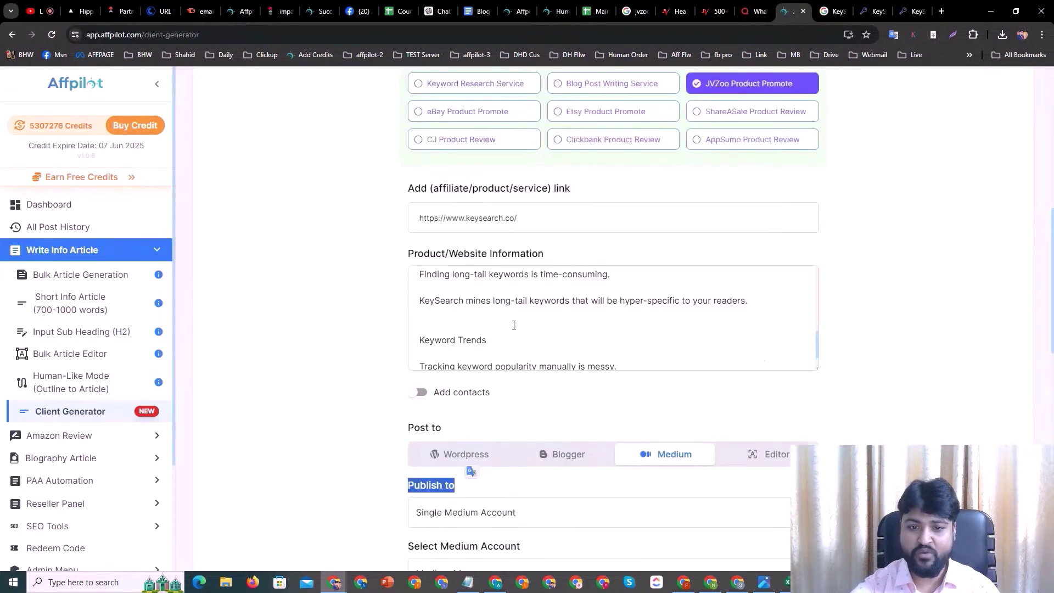
scroll(384, 247, up, 5)
scroll(360, 261, down, 12)
click(492, 230)
click(466, 288)
click(453, 299)
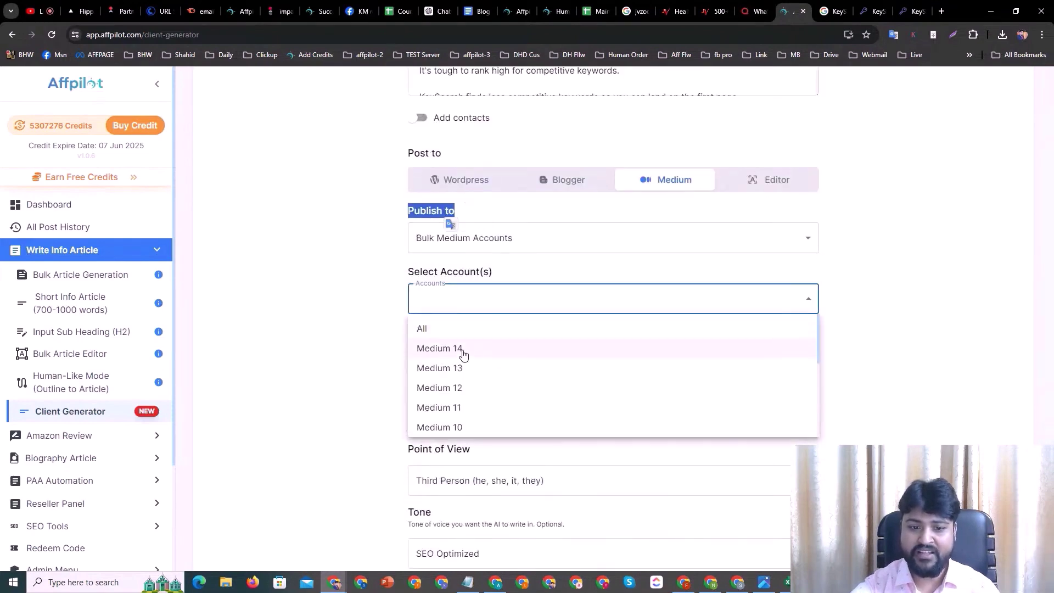
click(464, 351)
click(469, 374)
click(475, 394)
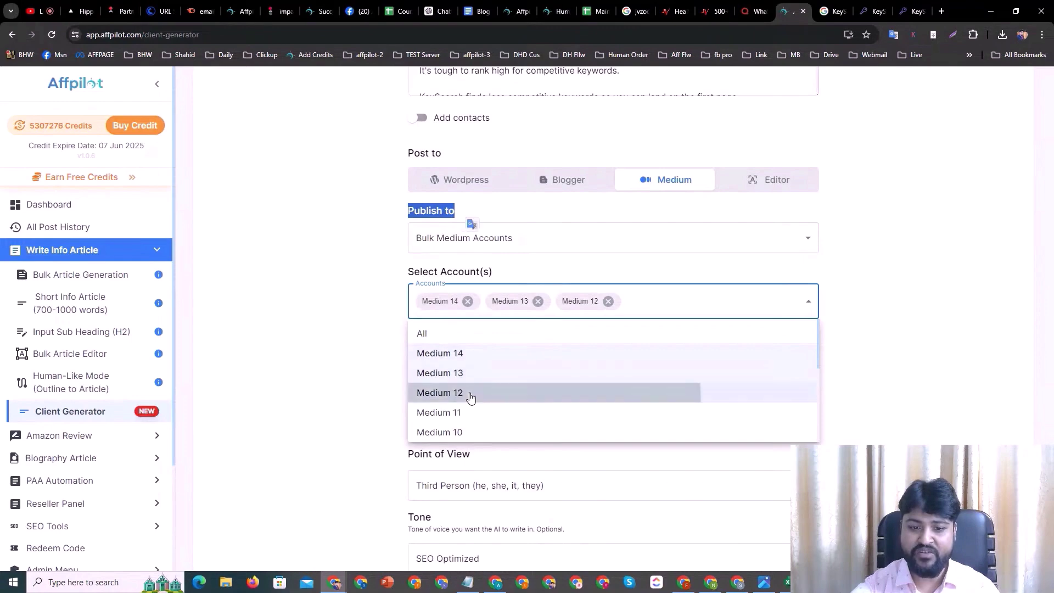
click(355, 306)
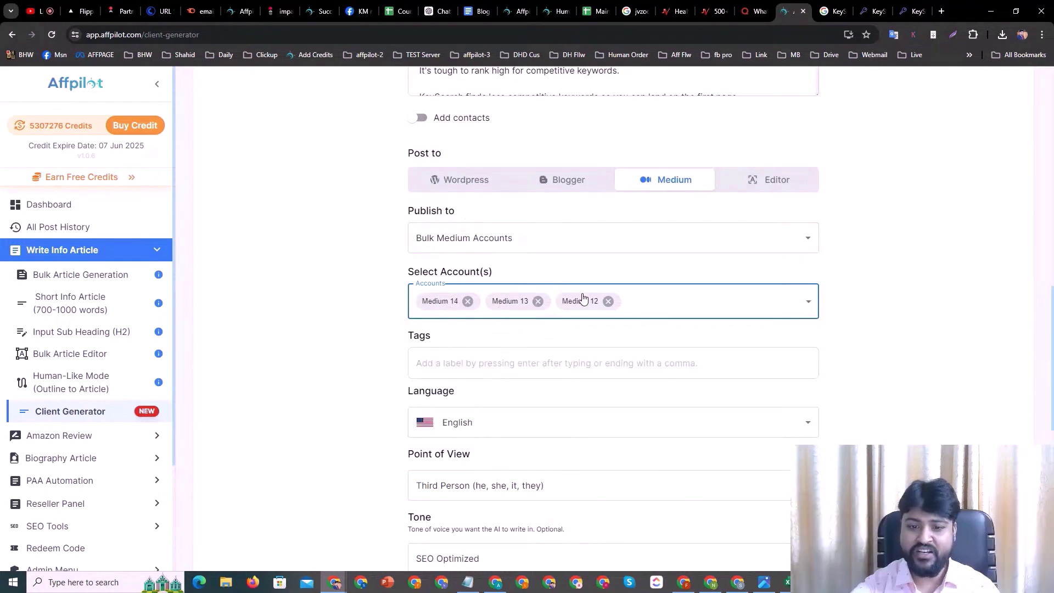
Add the tags "keyword research tool" and "seo tool" to the Medium posts
click(423, 363)
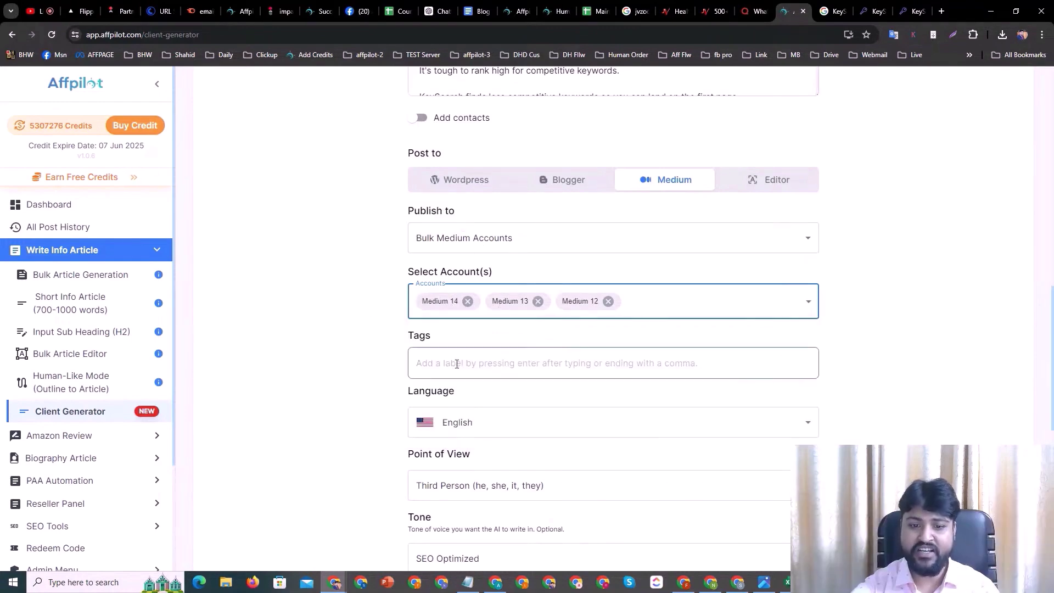
text(keyword)
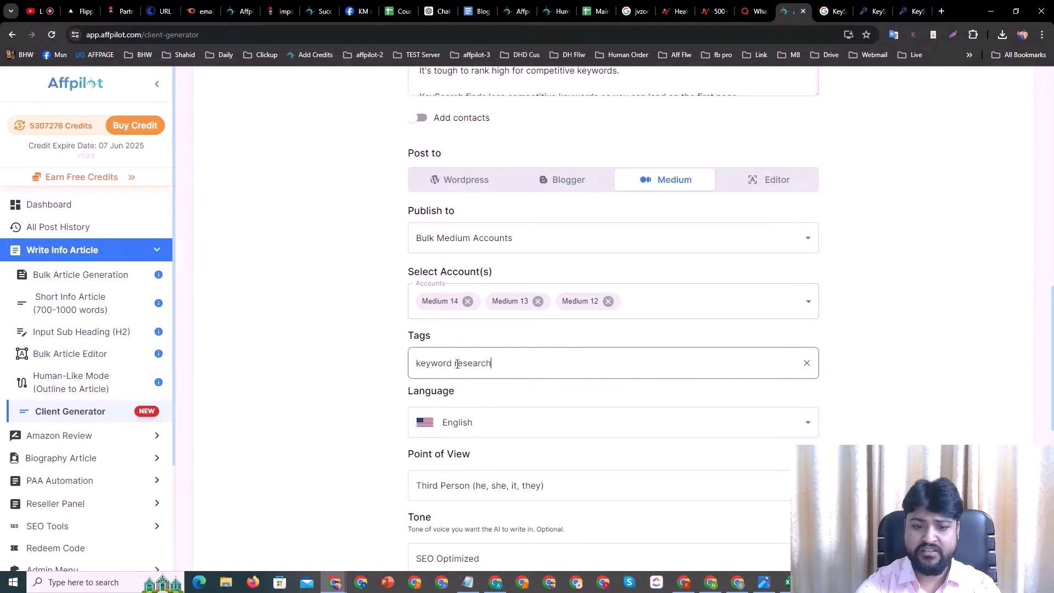
text(research tool)
key(Return)
text(seo tool)
key(Return)
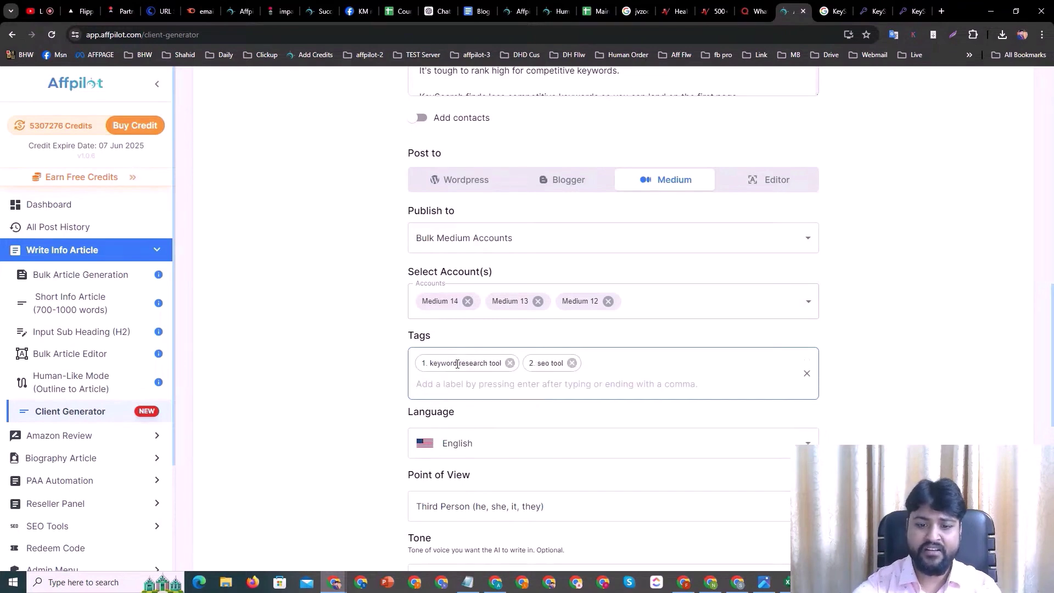
Set the number of FAQs to 8 and switch off image credits
scroll(322, 371, down, 3)
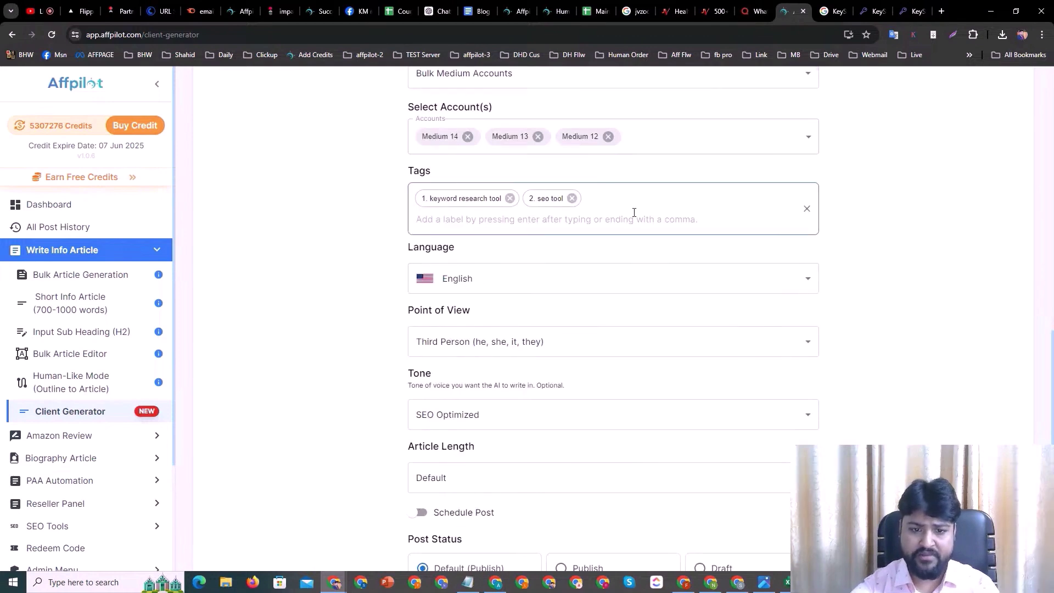
scroll(501, 287, down, 5)
click(502, 352)
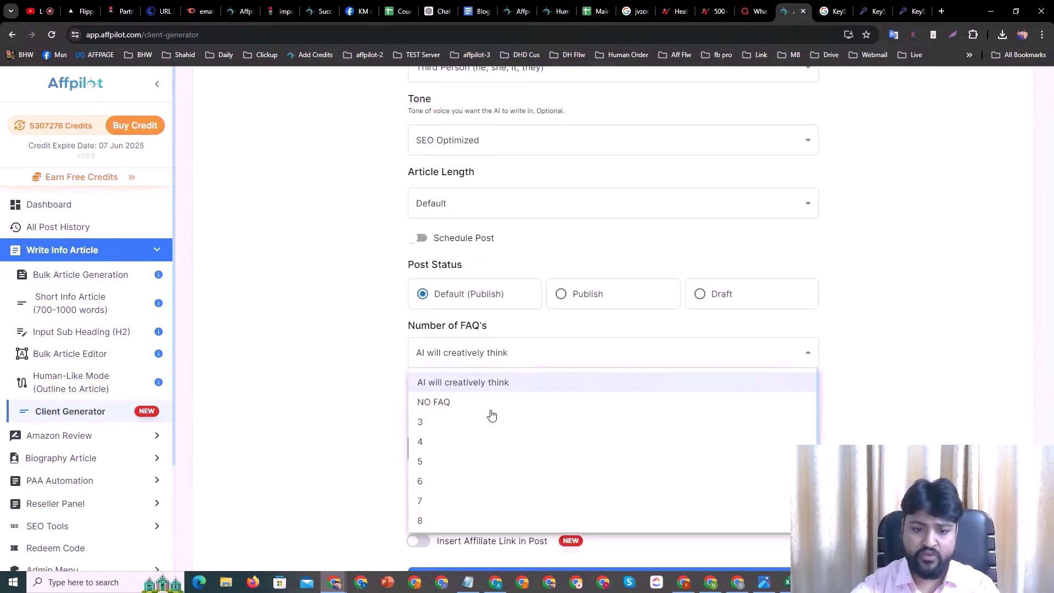
click(492, 520)
scroll(495, 379, down, 1)
click(416, 414)
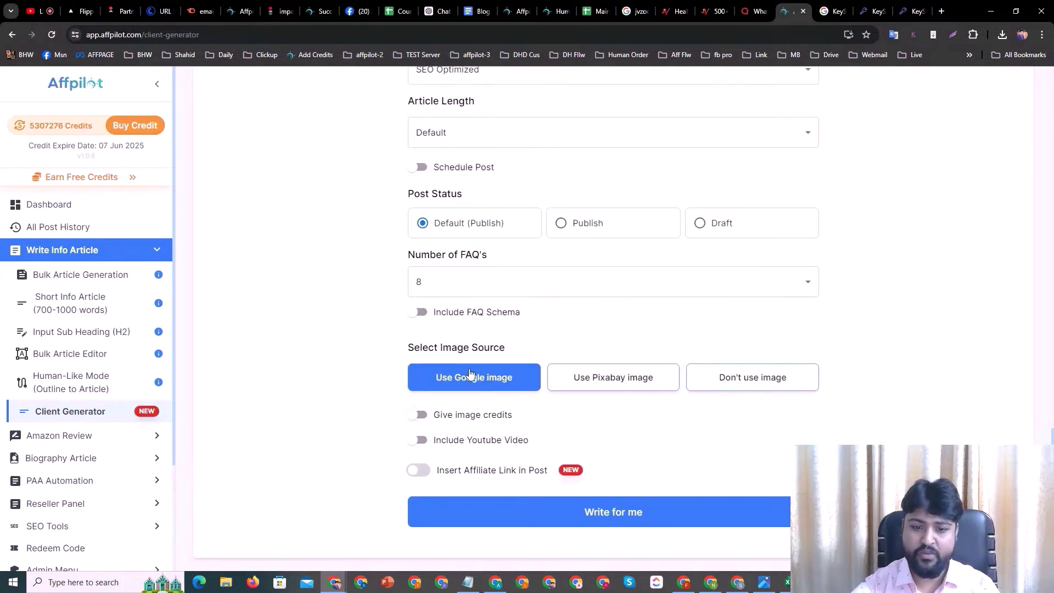
Review the keywords, article type, product details and posting options, and submit the form to start writing the articles
scroll(590, 343, up, 1)
scroll(591, 343, up, 20)
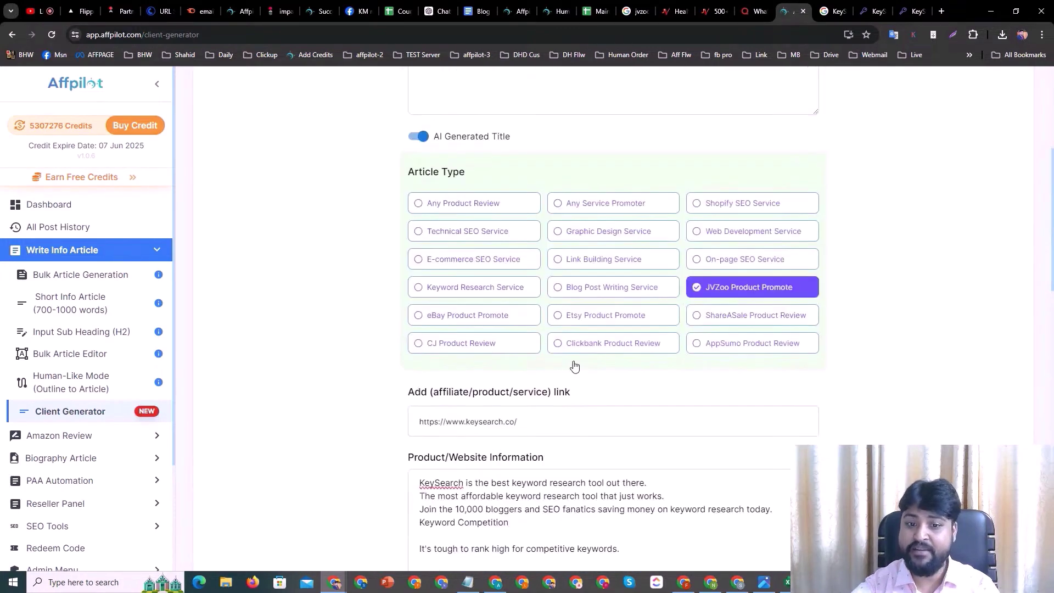
scroll(791, 231, down, 5)
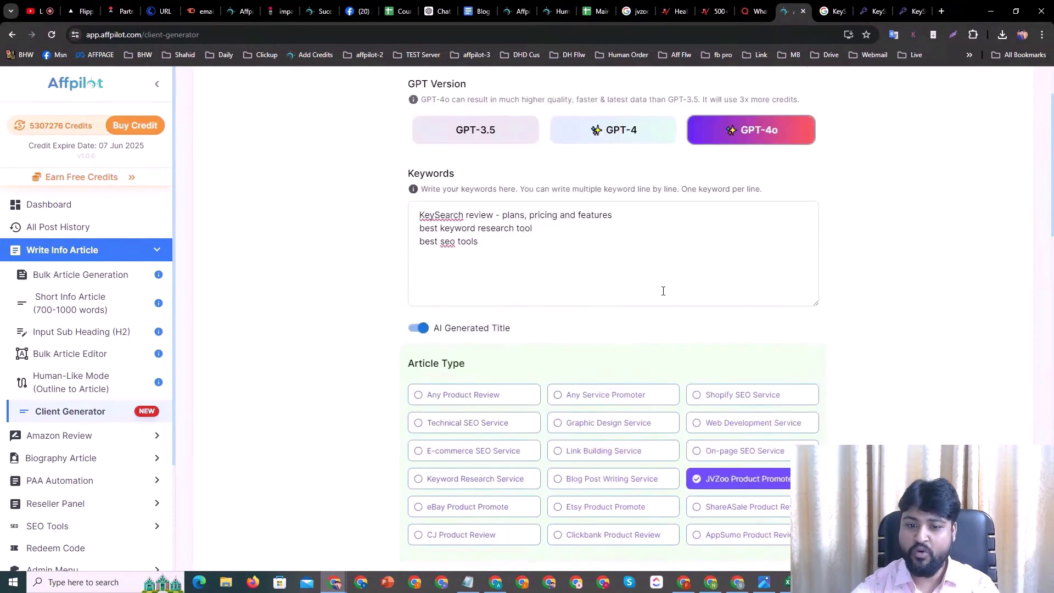
scroll(829, 293, down, 5)
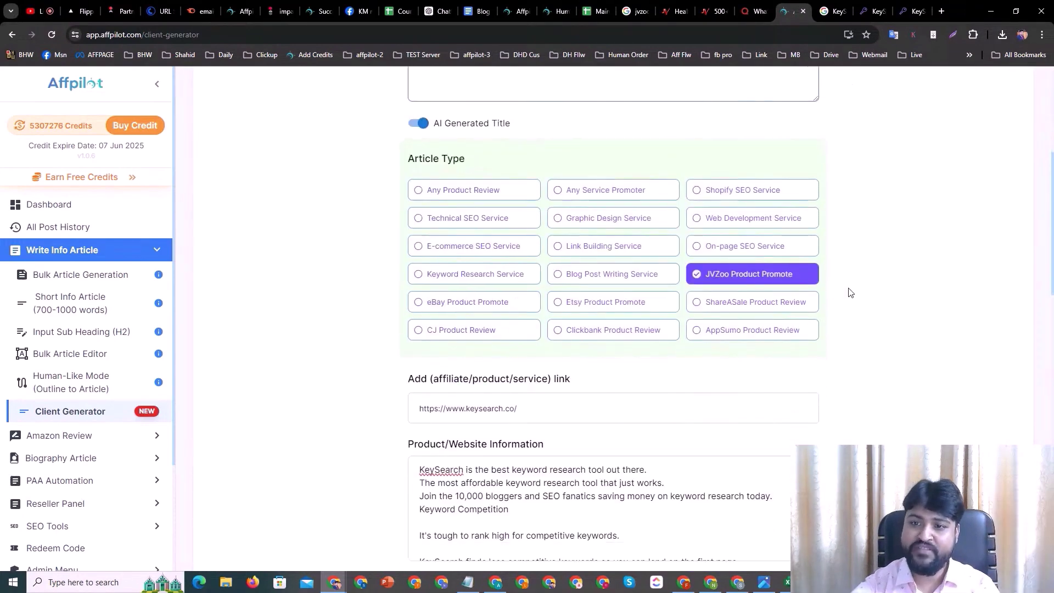
scroll(600, 274, up, 9)
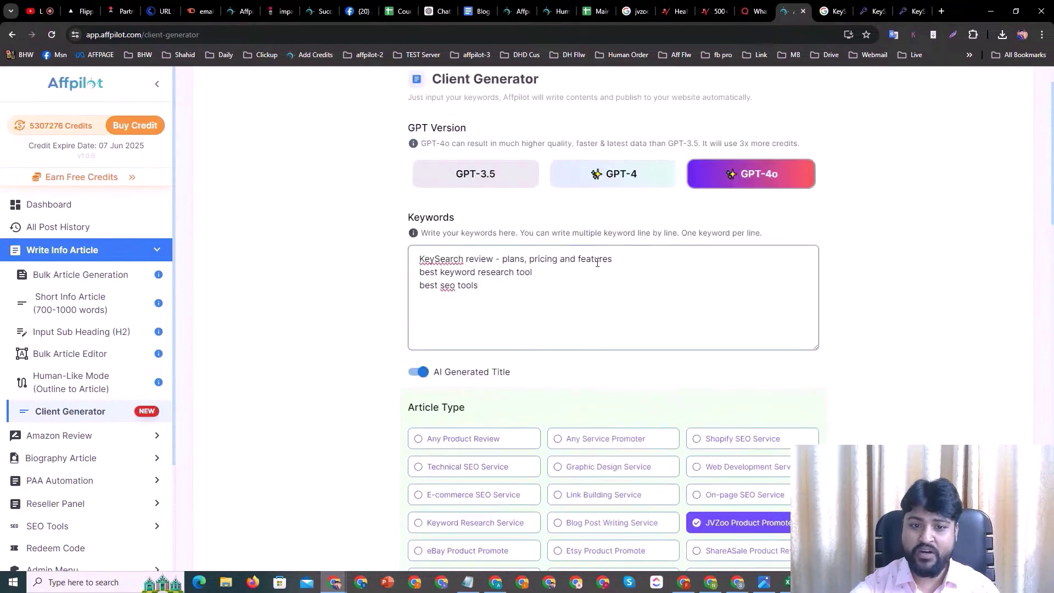
scroll(499, 318, down, 10)
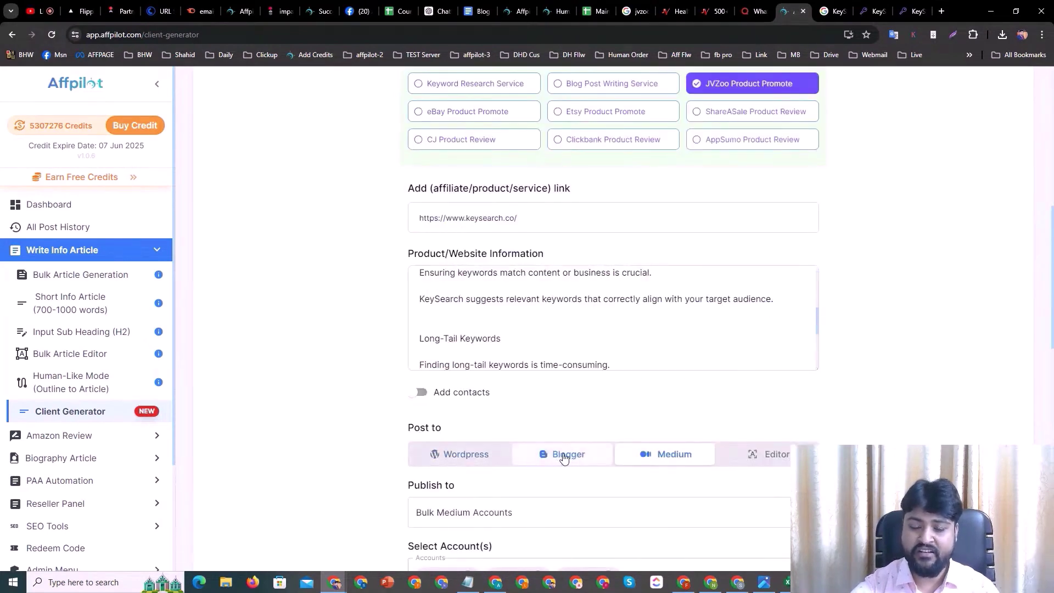
scroll(905, 328, down, 15)
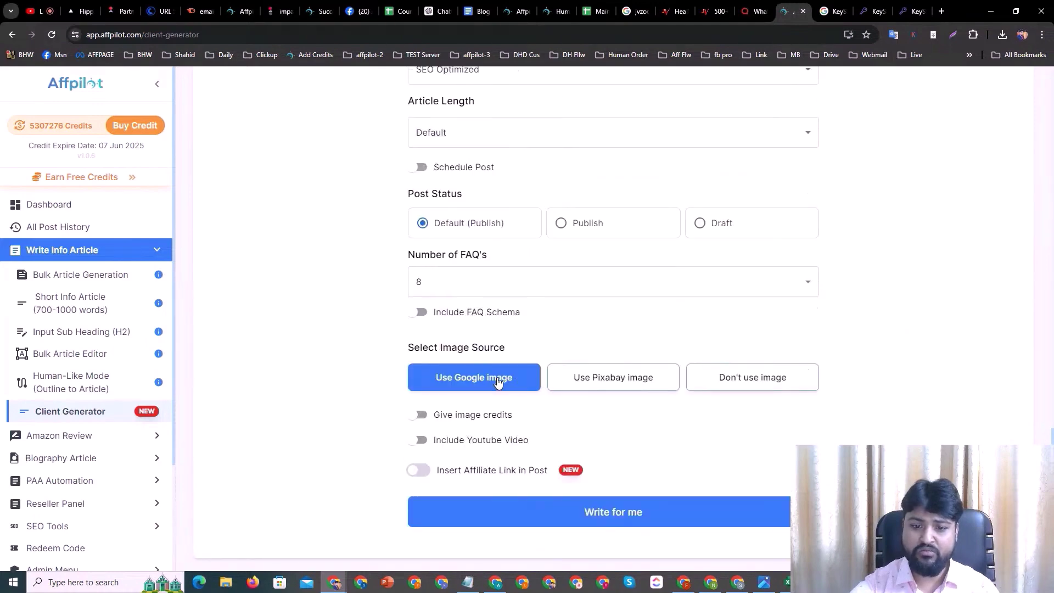
click(606, 516)
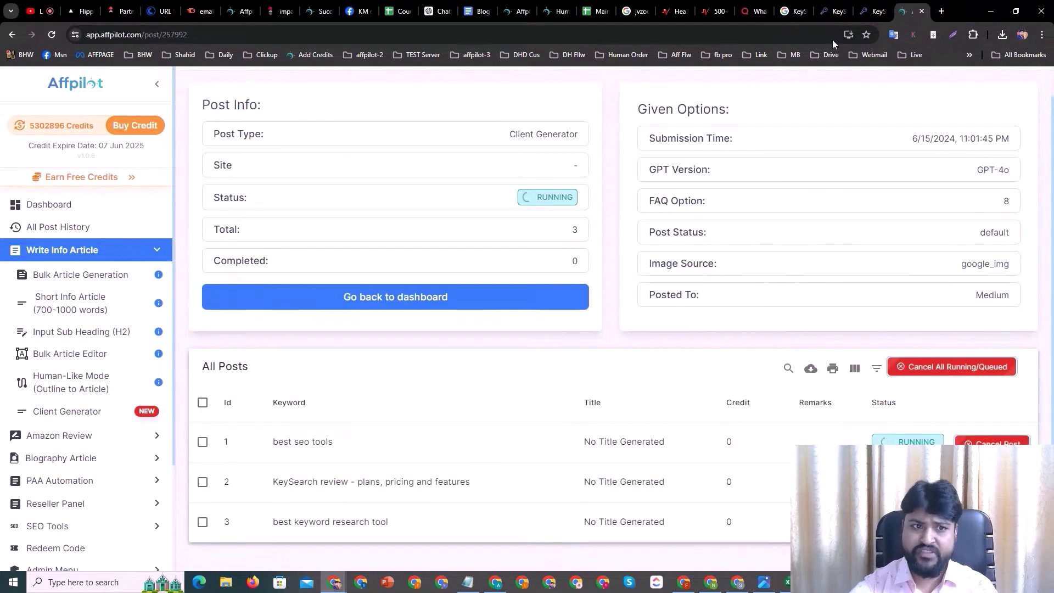
Check the livestream chat in YouTube Studio and return to the Affpilot post status page
click(39, 11)
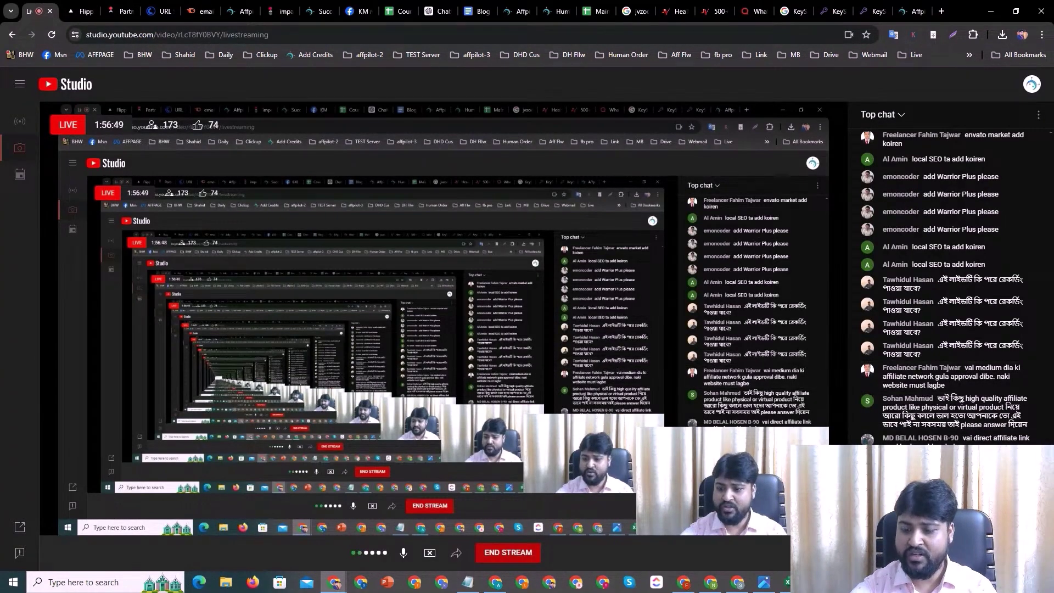
click(911, 11)
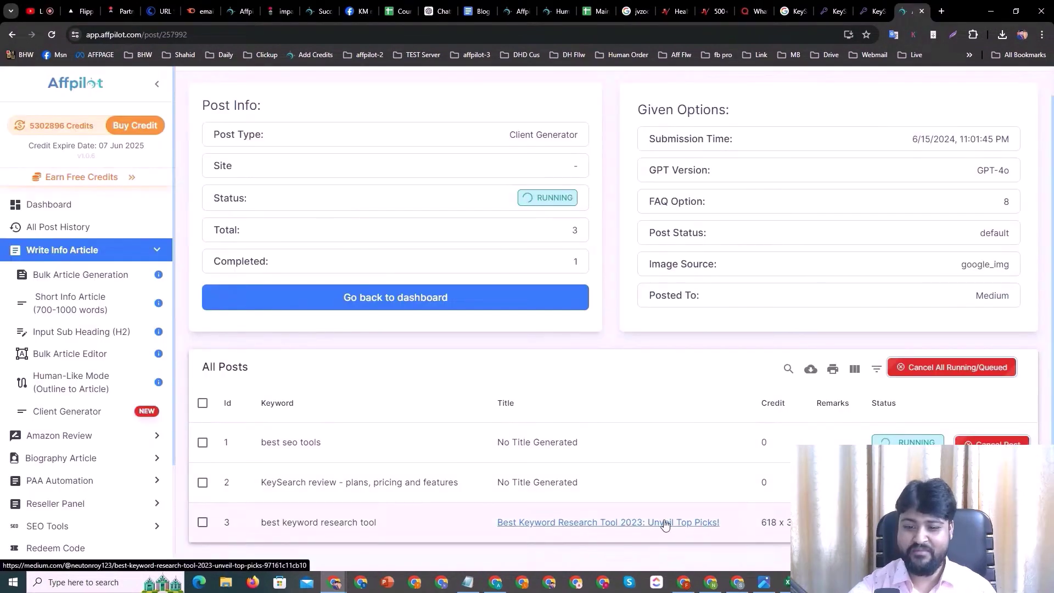
Open the generated article for "best keyword research tool" on Medium and check where its KeySearch link leads
click(684, 524)
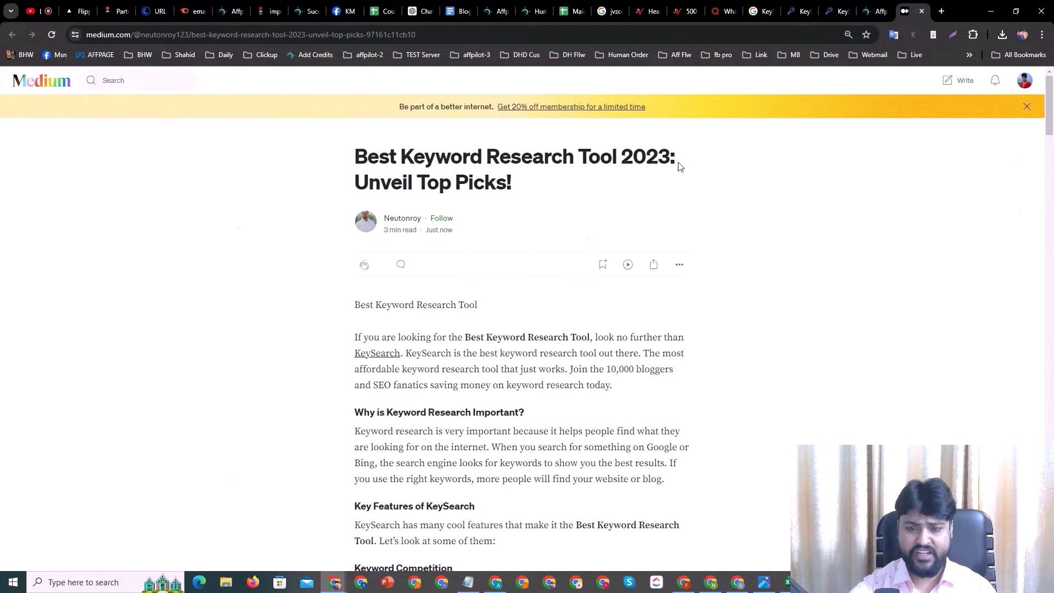
scroll(640, 211, down, 1)
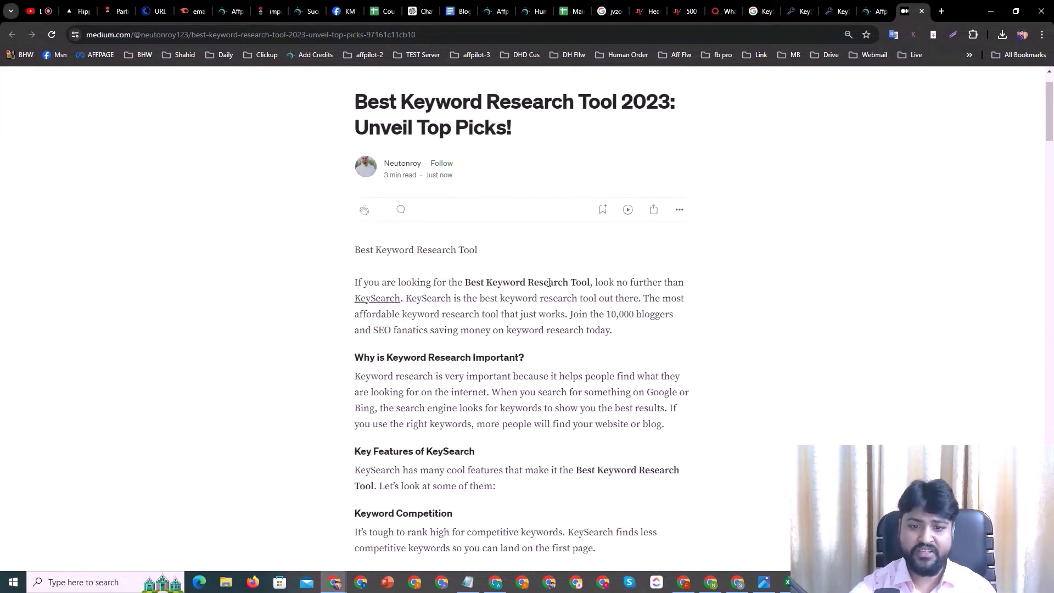
ctrl+click(375, 299)
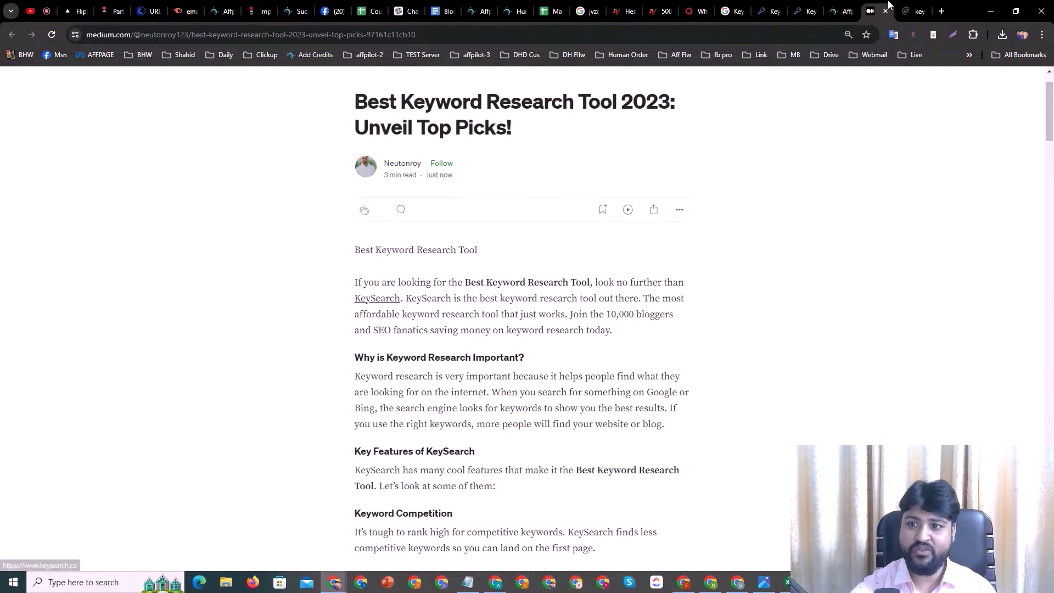
click(929, 5)
click(877, 11)
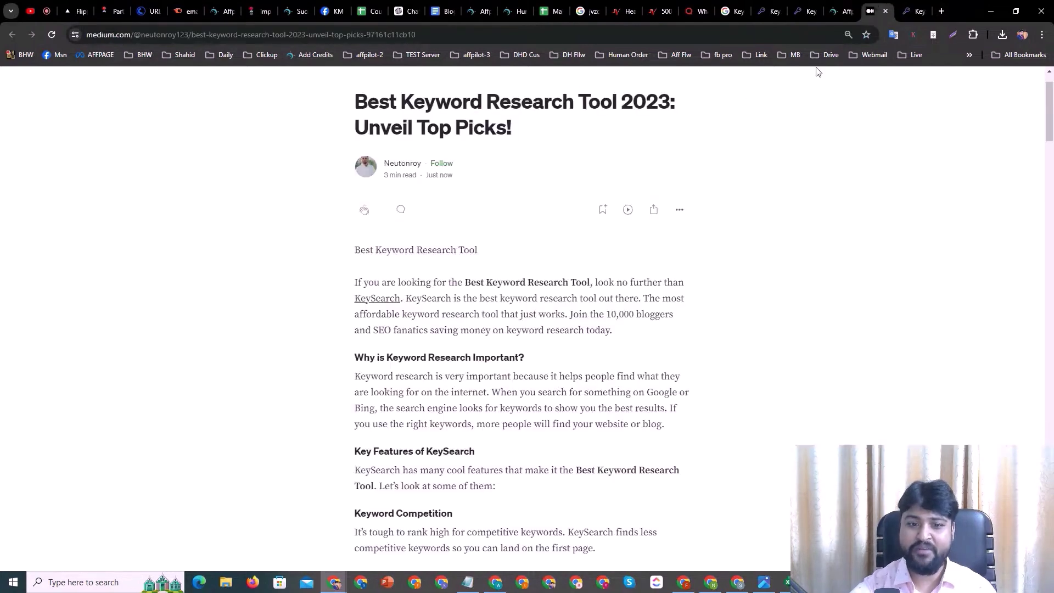
Read the Medium article's sections on keyword research importance, key features, benefits and how to use KeySearch
scroll(416, 296, down, 5)
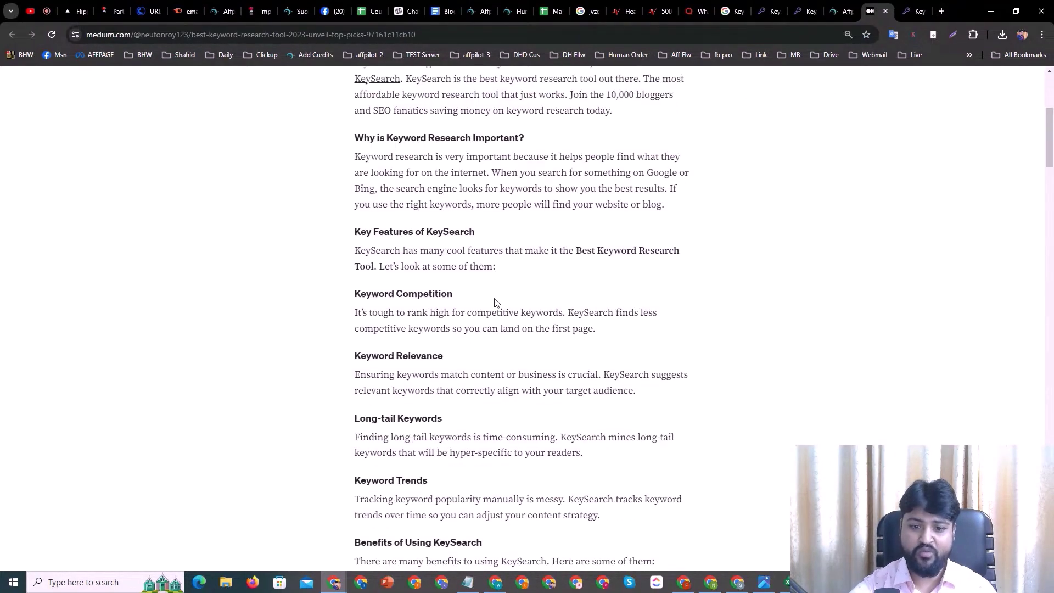
scroll(445, 272, up, 4)
drag(353, 246, 535, 248)
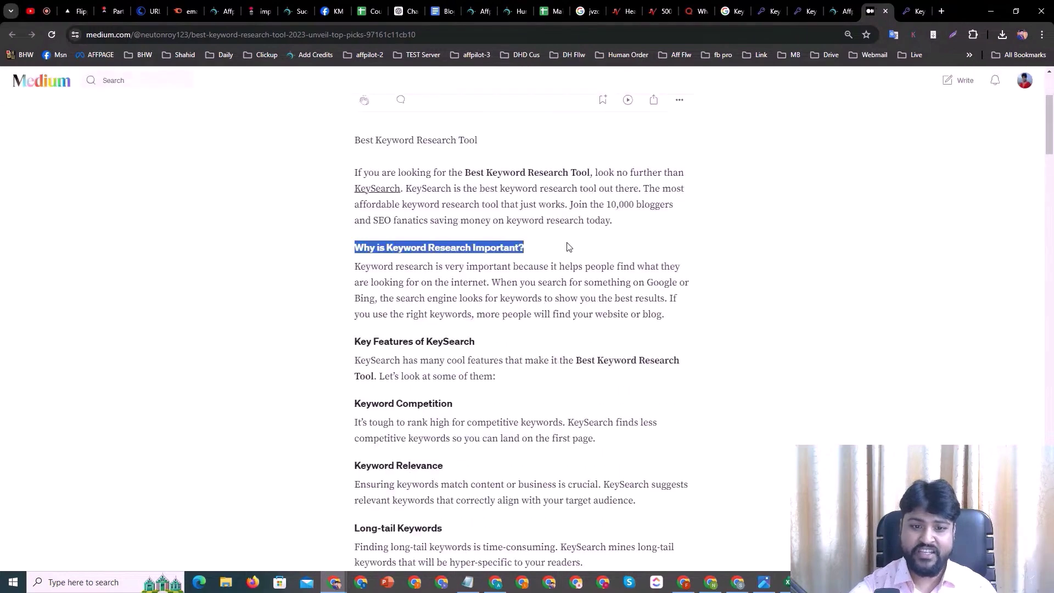
click(506, 265)
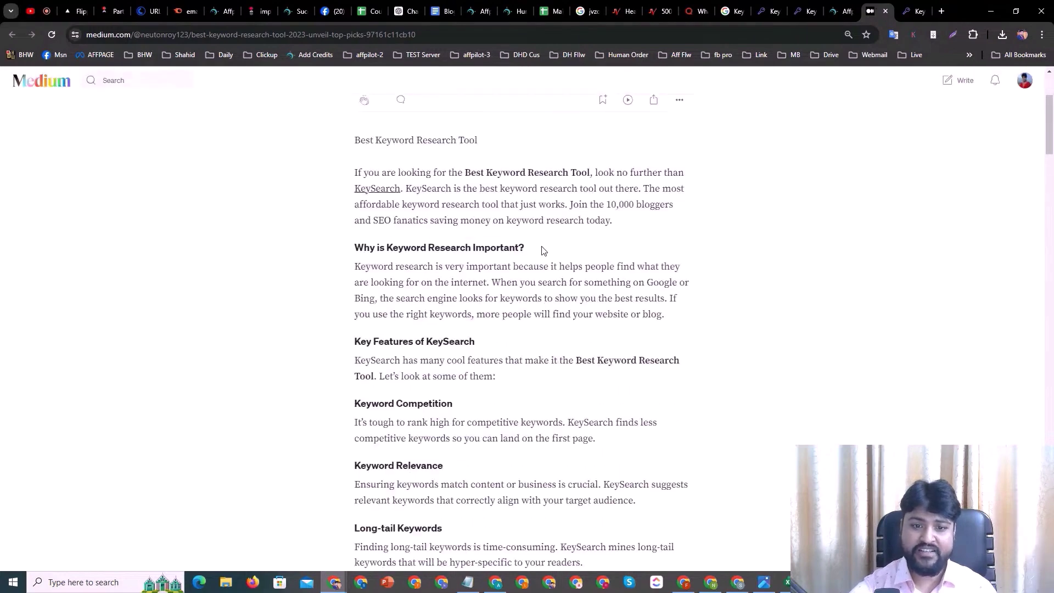
drag(354, 342, 475, 341)
drag(547, 384, 458, 376)
scroll(388, 297, down, 2)
scroll(584, 405, down, 8)
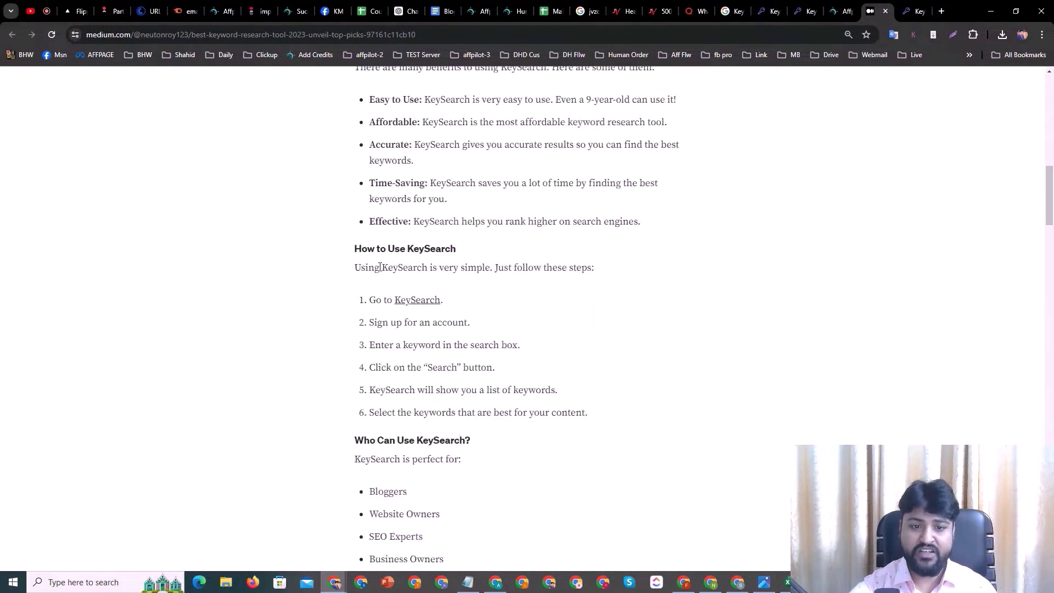
scroll(476, 265, up, 3)
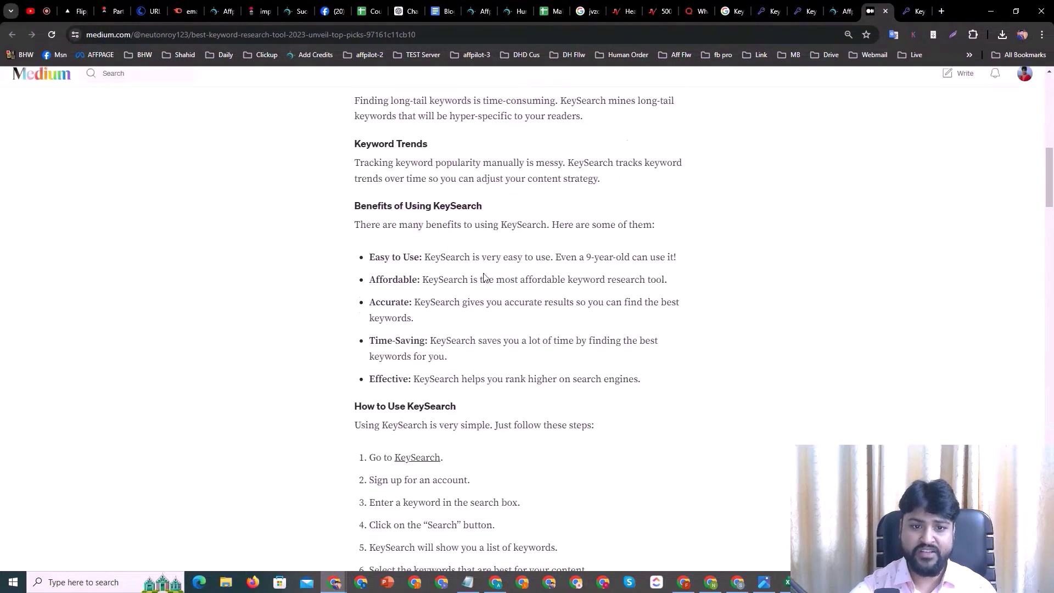
scroll(384, 354, down, 2)
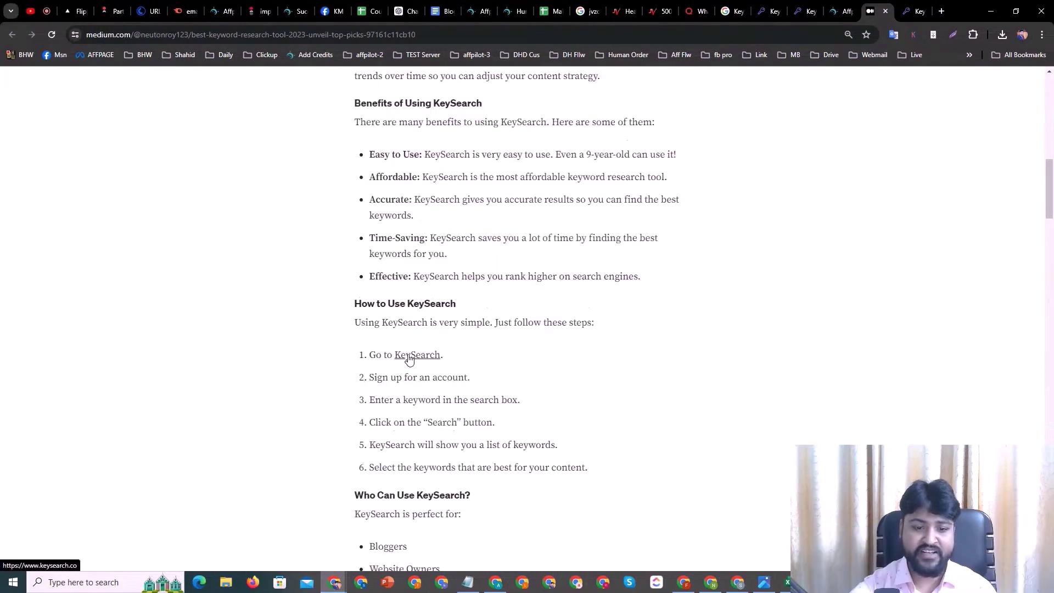
scroll(408, 358, down, 4)
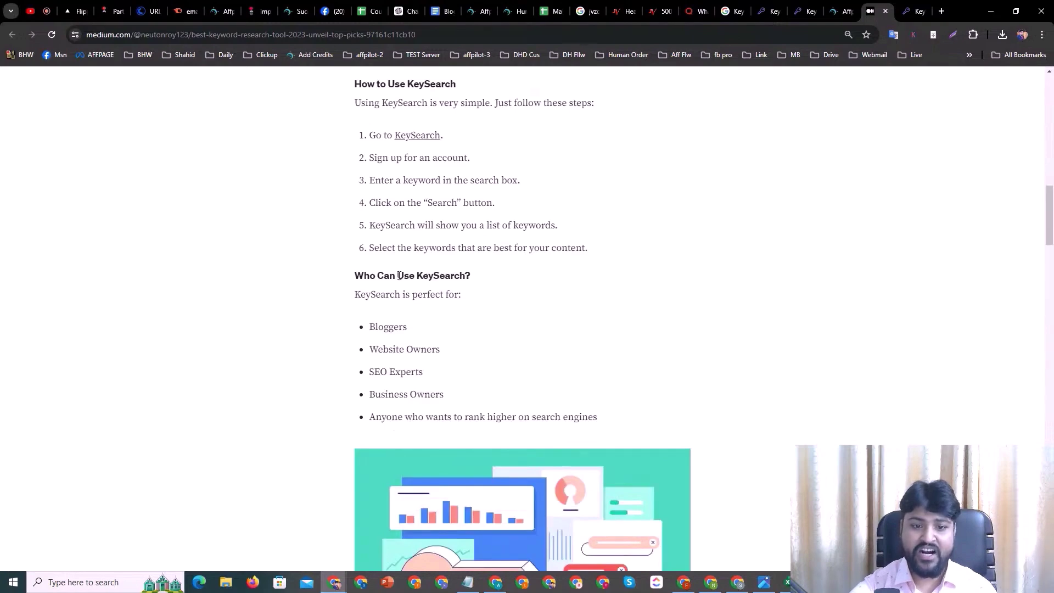
Review the rest of the article, covering who can use KeySearch, the testimonials, the FAQs and the conclusion
drag(353, 338, 436, 336)
drag(366, 356, 433, 379)
drag(368, 395, 598, 417)
click(607, 419)
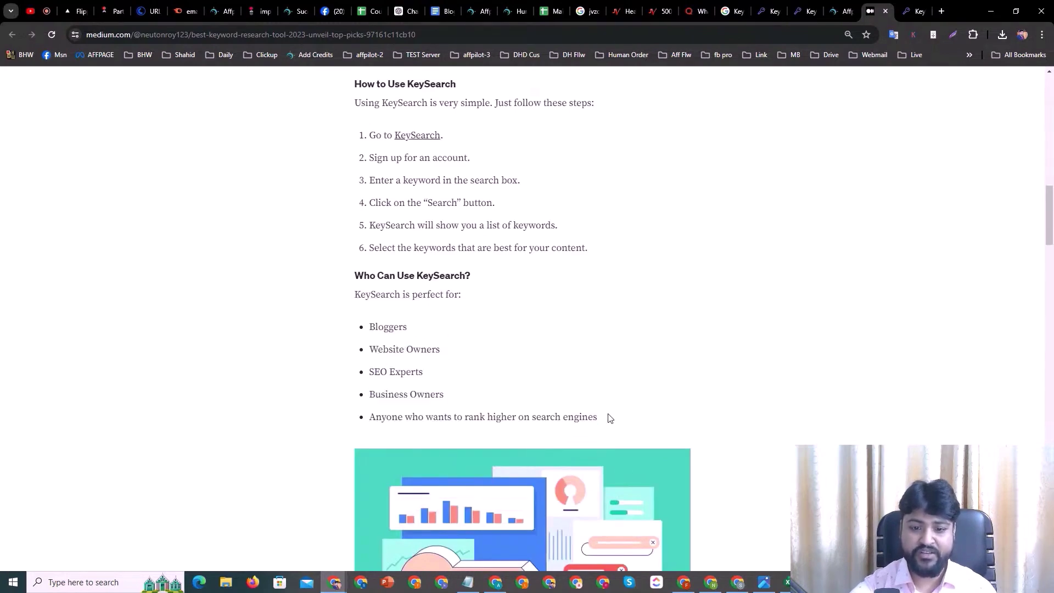
scroll(607, 418, down, 9)
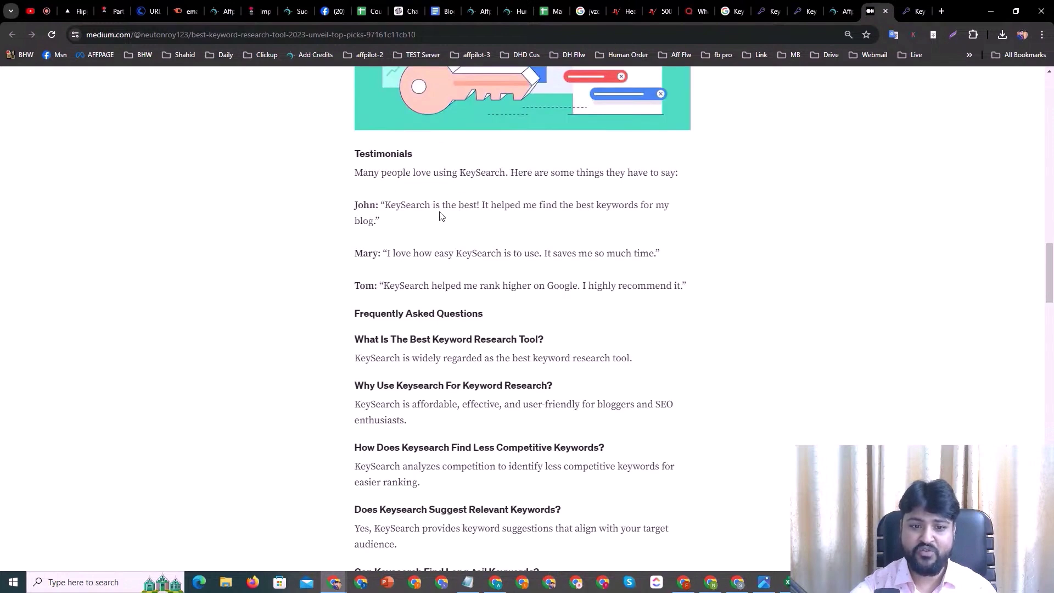
drag(386, 205, 653, 250)
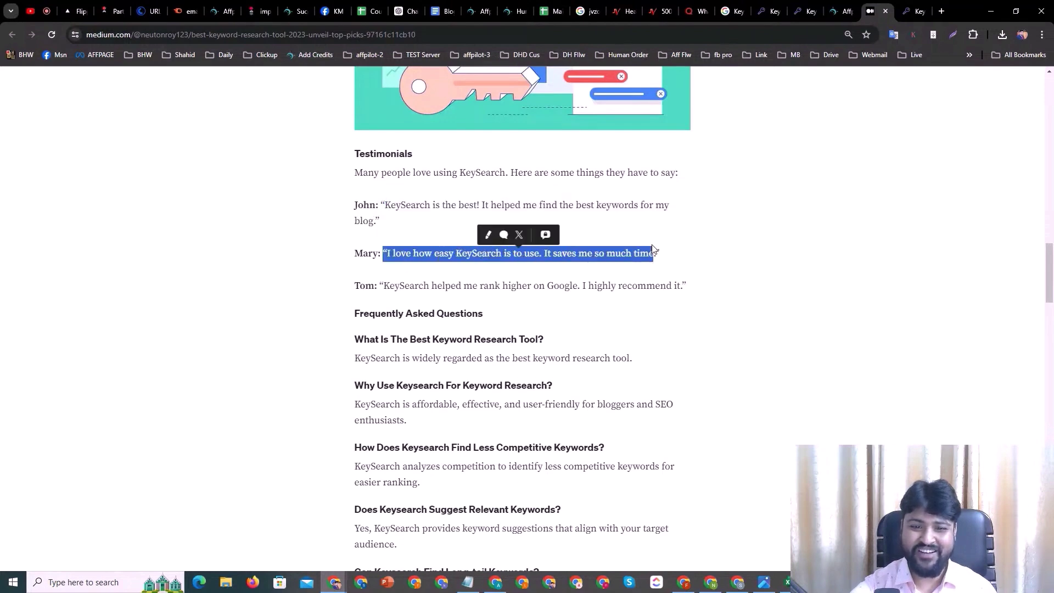
drag(382, 285, 649, 286)
scroll(488, 301, down, 5)
scroll(487, 301, down, 5)
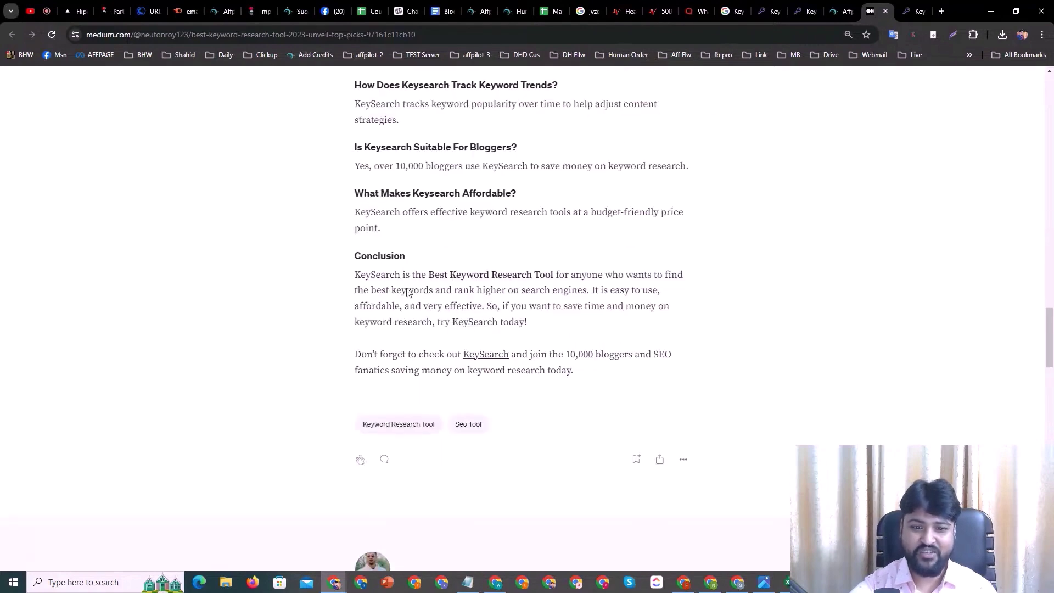
Check where the KeySearch link in the conclusion leads, and return to the Affpilot post status page
click(485, 326)
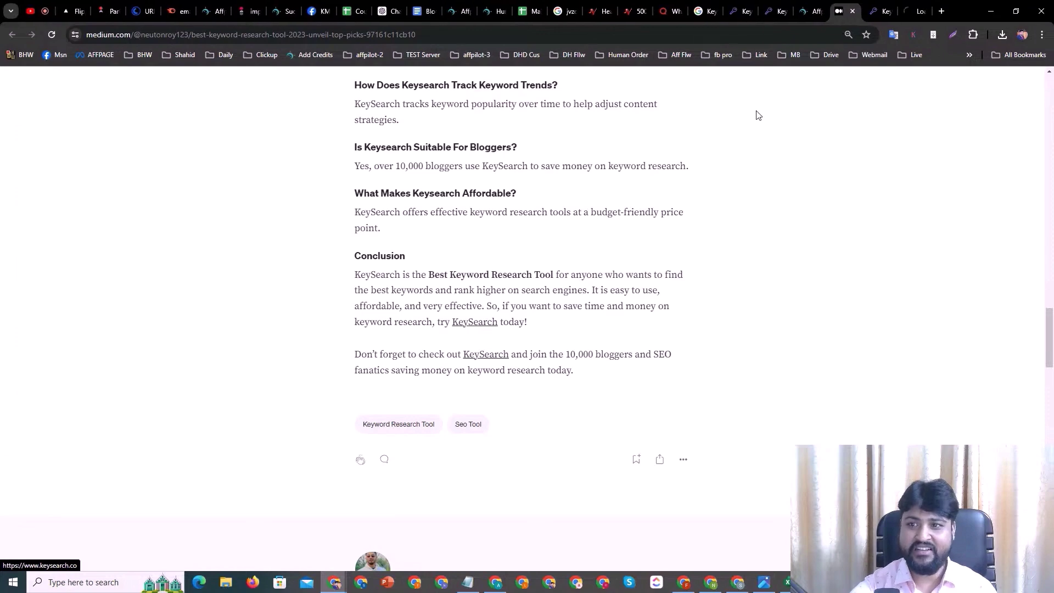
click(918, 11)
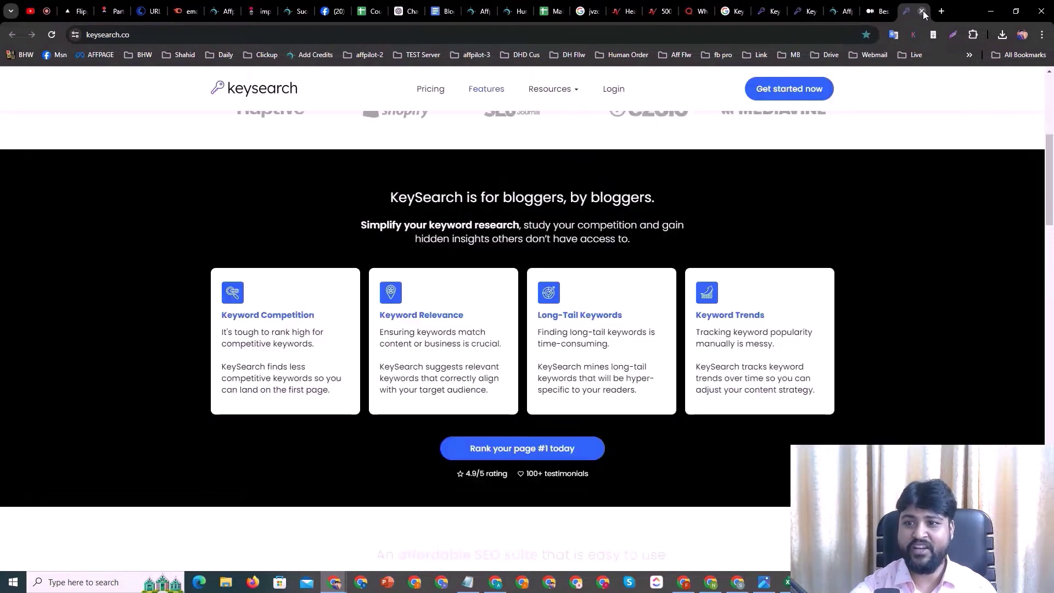
click(922, 11)
click(923, 12)
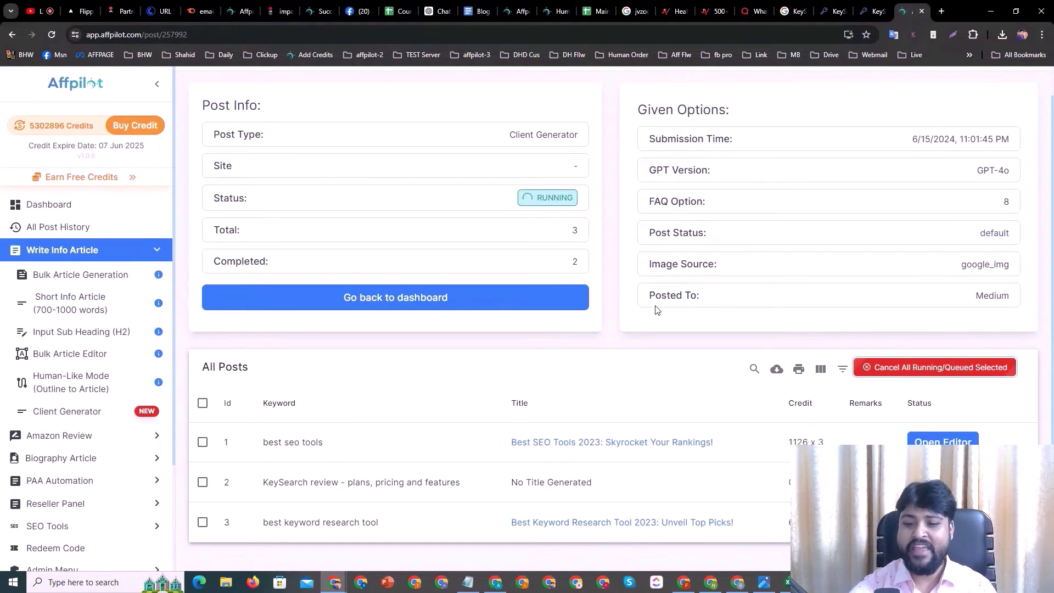
Examine the job's post info, given options and the list of the three posts
scroll(508, 373, up, 1)
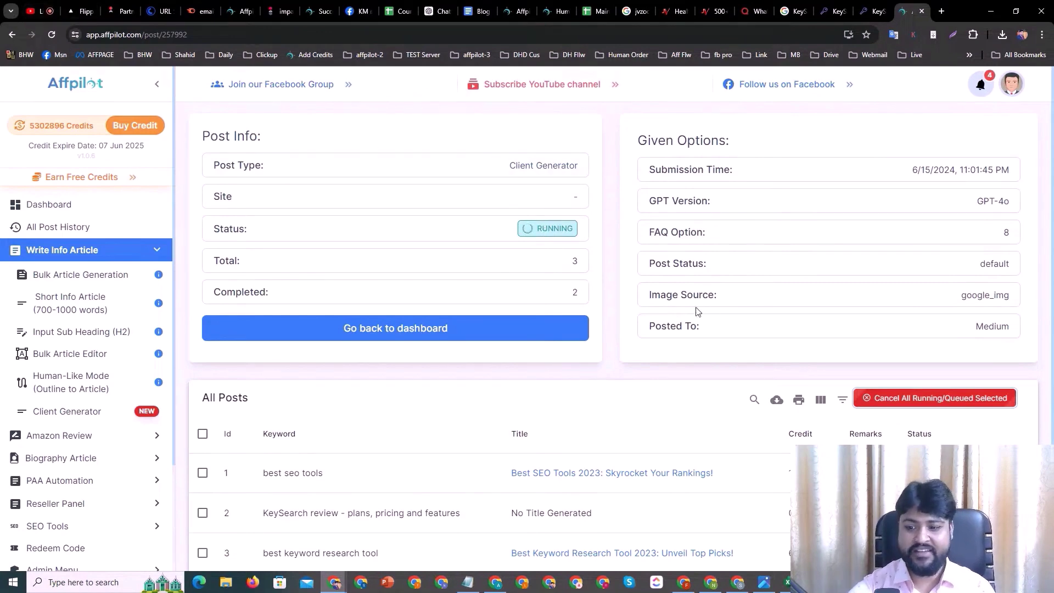
scroll(698, 311, down, 1)
scroll(697, 312, up, 1)
scroll(697, 311, down, 1)
scroll(697, 311, up, 1)
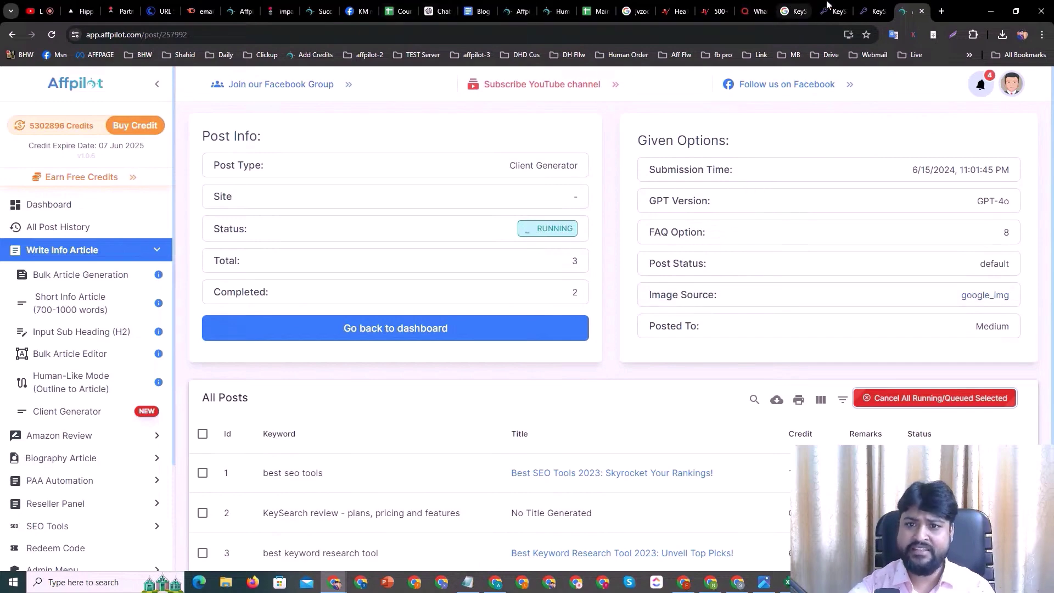
Open the Country & City List spreadsheet and examine the "Best content writer in" keywords built for each country
click(596, 11)
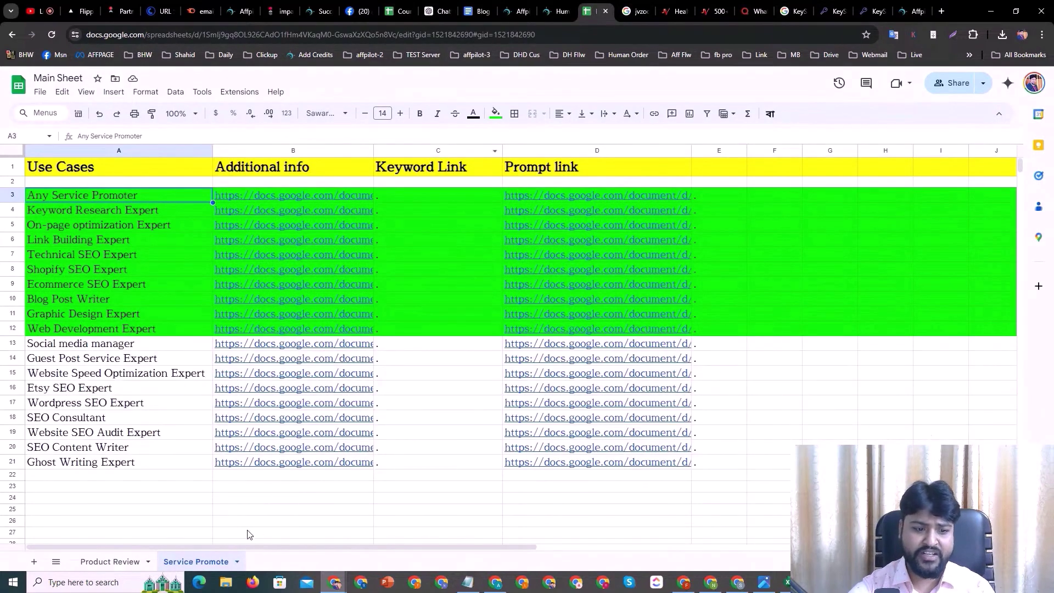
click(406, 6)
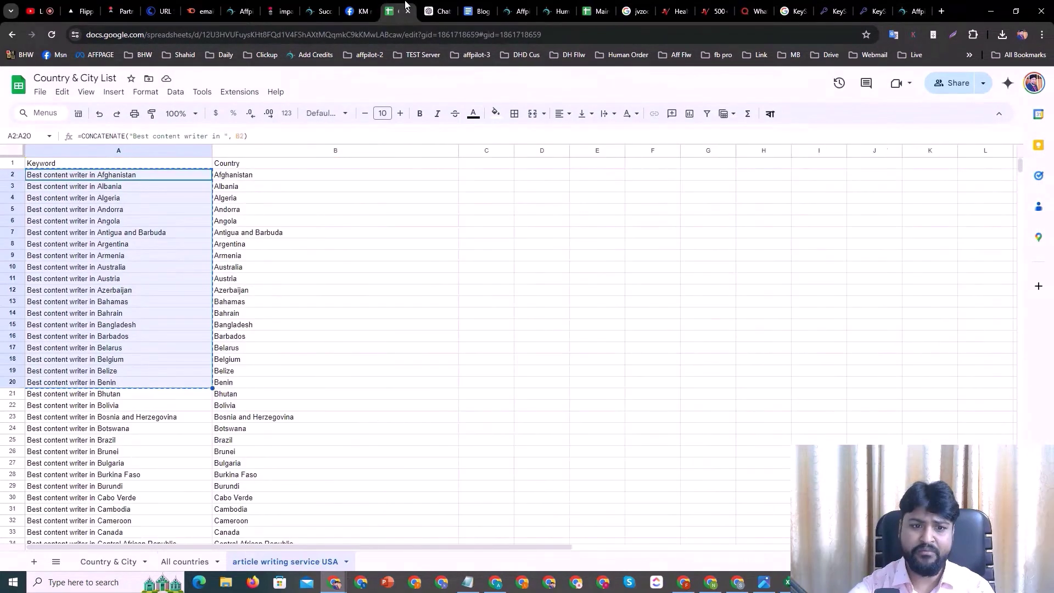
click(132, 178)
key(Up)
drag(136, 178, 158, 354)
click(272, 353)
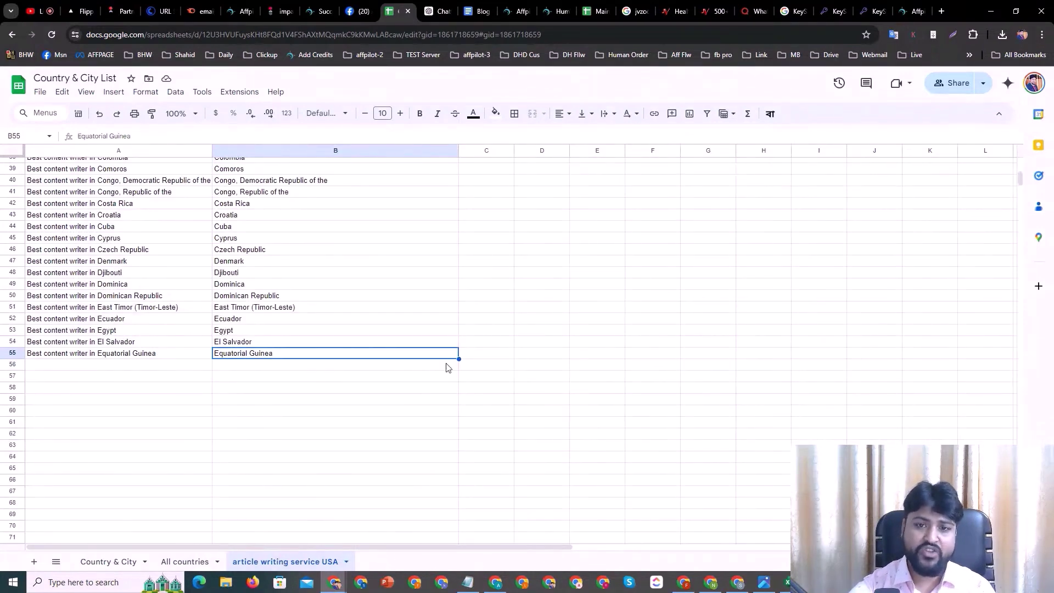
scroll(250, 308, up, 10)
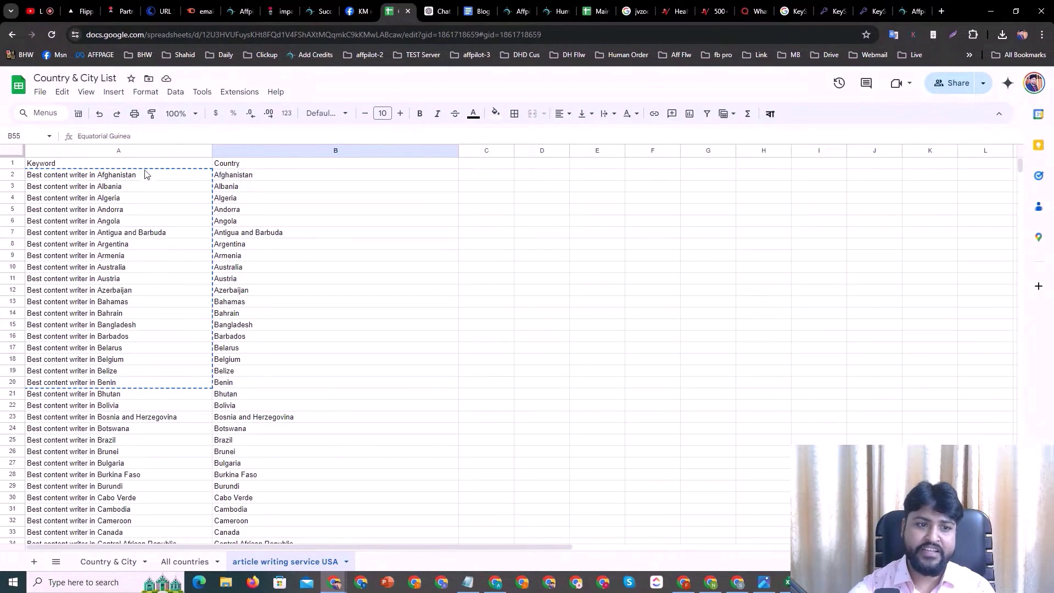
click(137, 267)
Switch to ChatGPT and ask for "List of all states in USA"
click(439, 11)
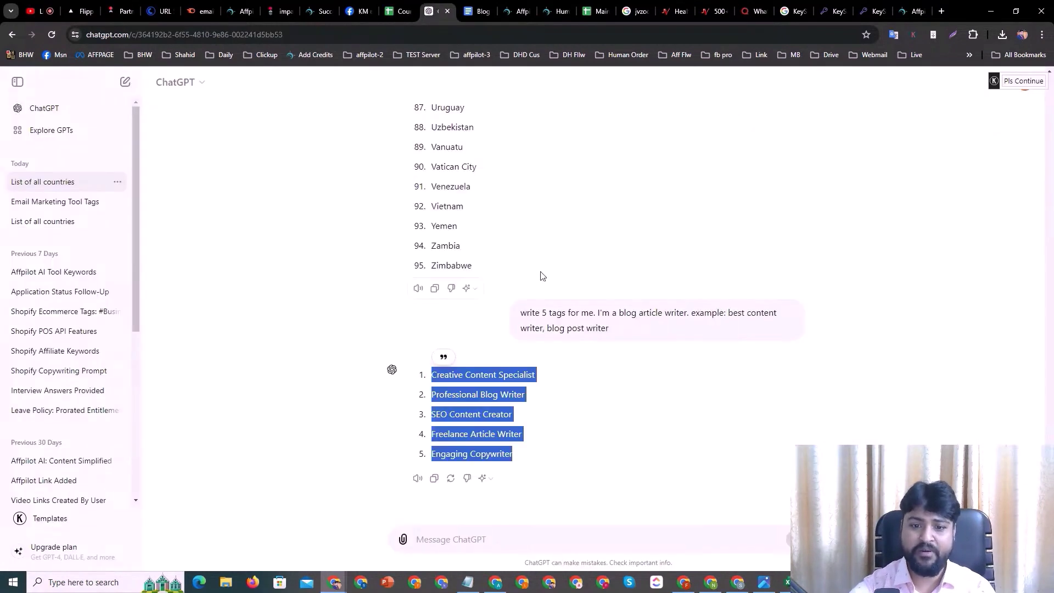
click(443, 535)
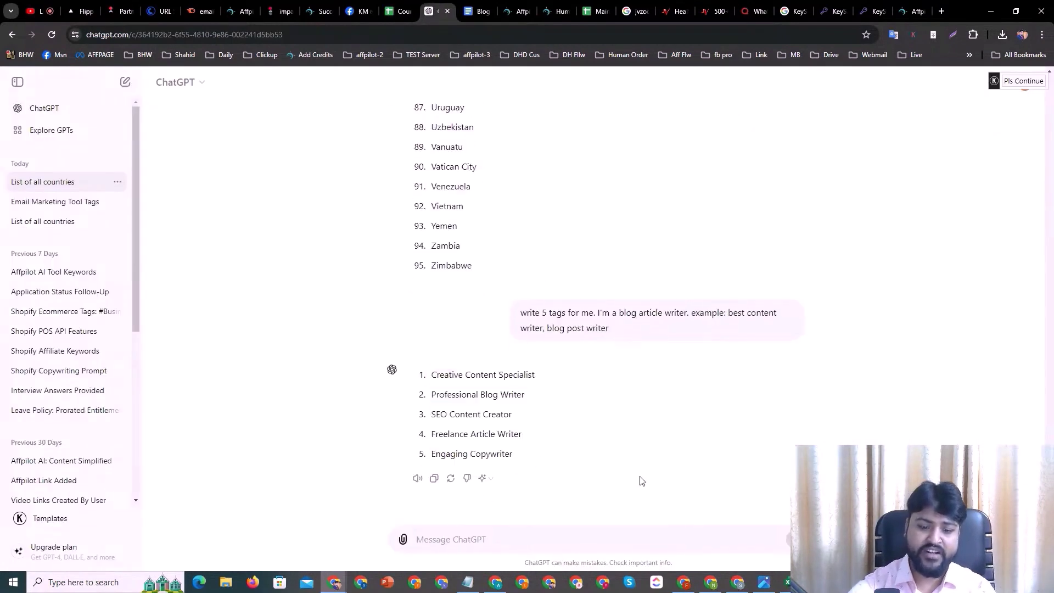
text(LIst)
key(BackSpace)
key(BackSpace)
text(ist of a)
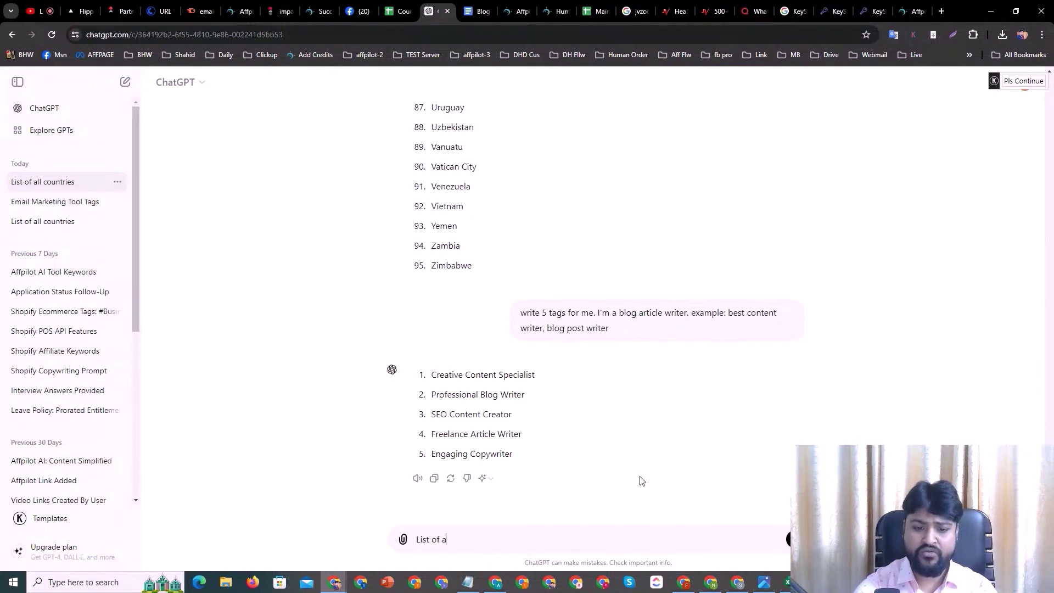
text(ll states in USA)
key(Return)
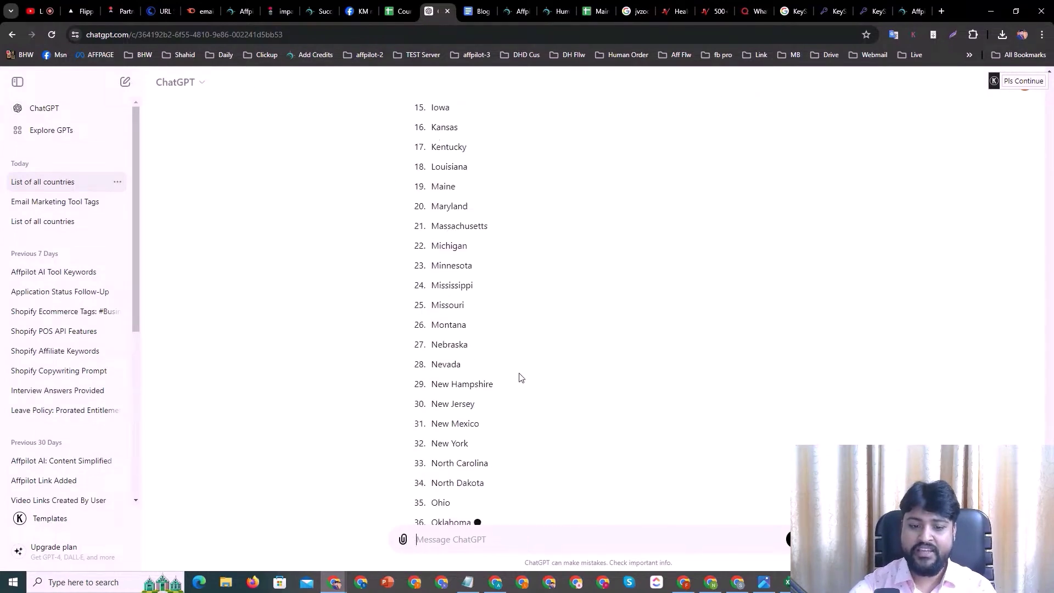
Copy the full list of US states from the ChatGPT answer, from the first entry through Wyoming
scroll(478, 366, up, 7)
scroll(477, 365, up, 6)
scroll(478, 365, down, 6)
drag(442, 238, 486, 449)
scroll(480, 400, down, 12)
right_click(441, 359)
click(459, 371)
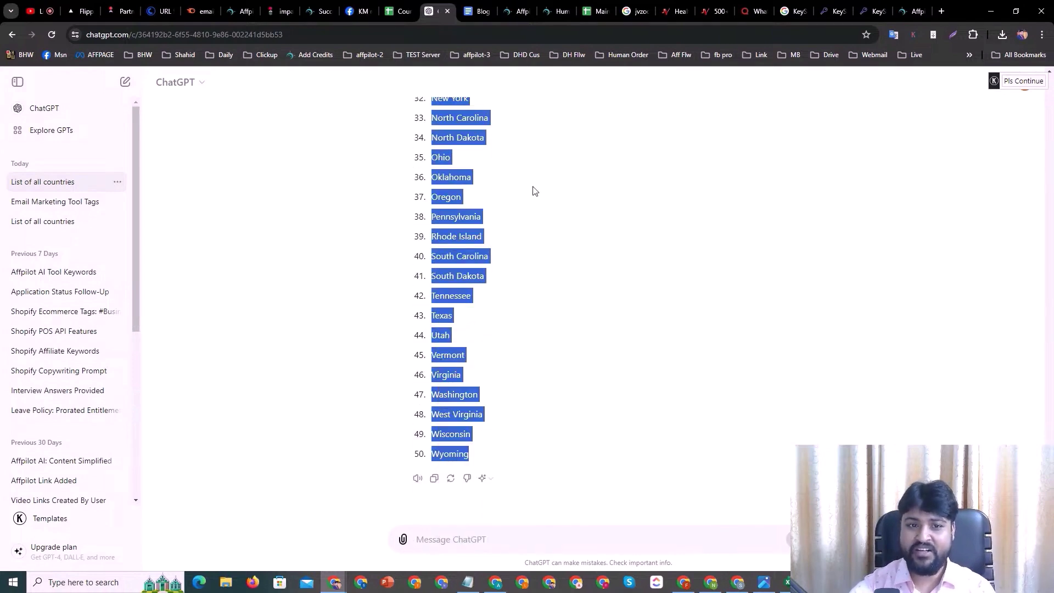
Add the heading "USA States" in cell C1 of the article writing service USA sheet in Country & City List
click(398, 8)
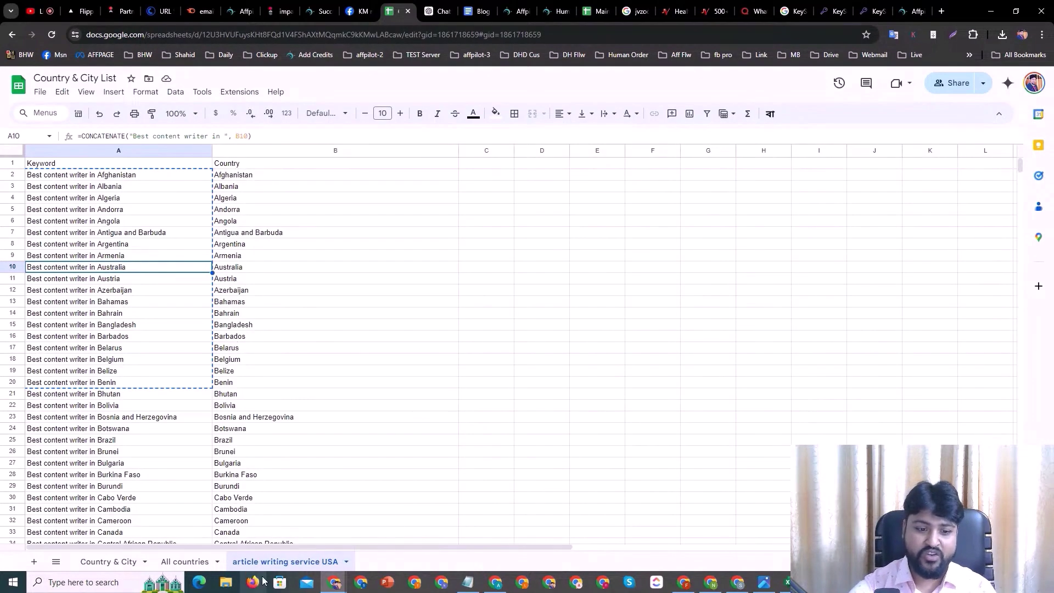
click(499, 165)
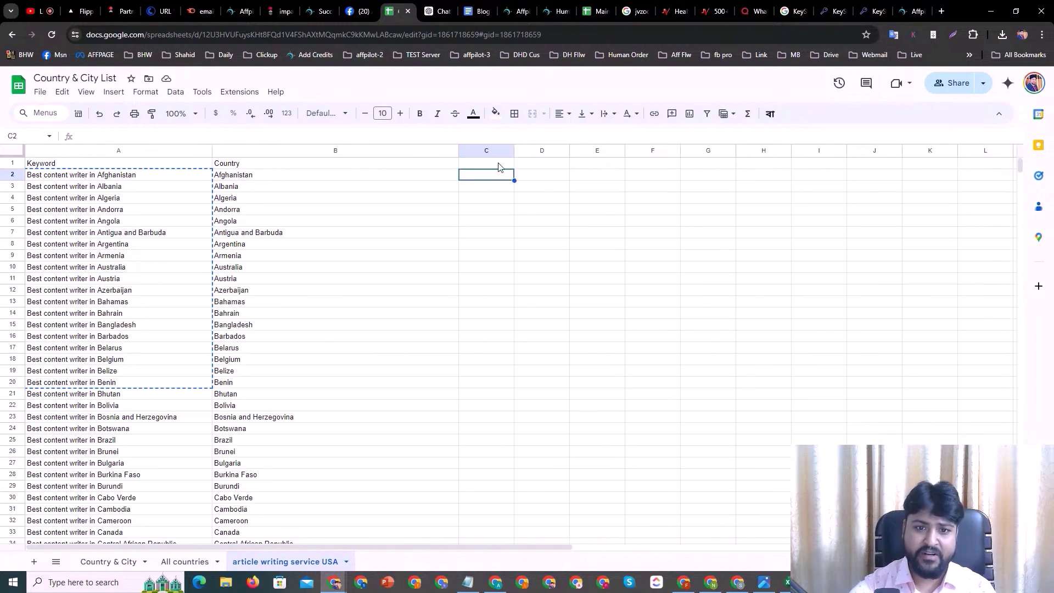
text(USA States)
key(Return)
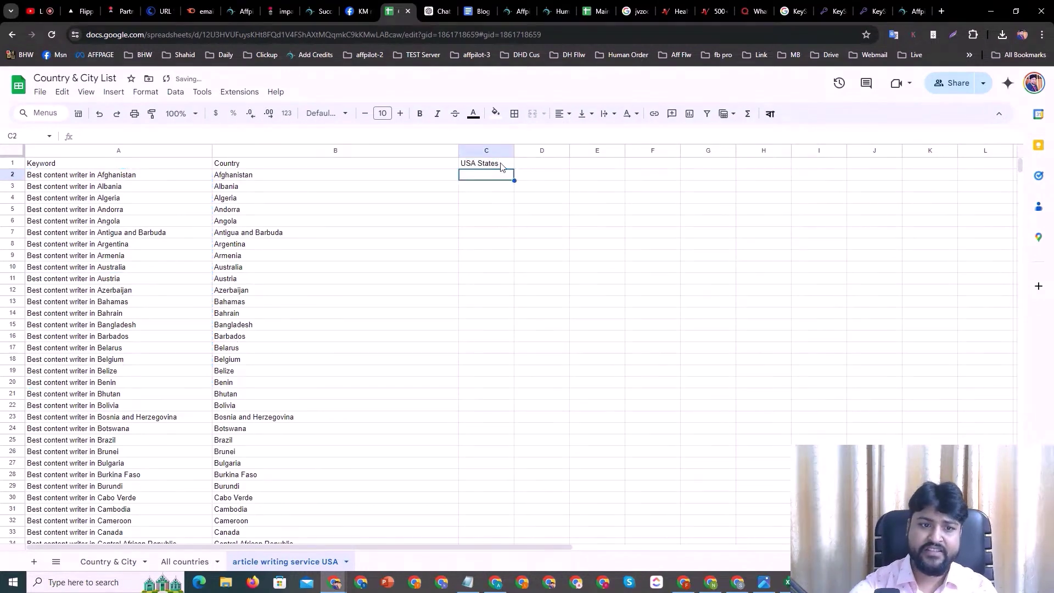
Format the header row with a yellow fill and bold Sawarabi Mincho text at size 18
click(11, 153)
click(11, 163)
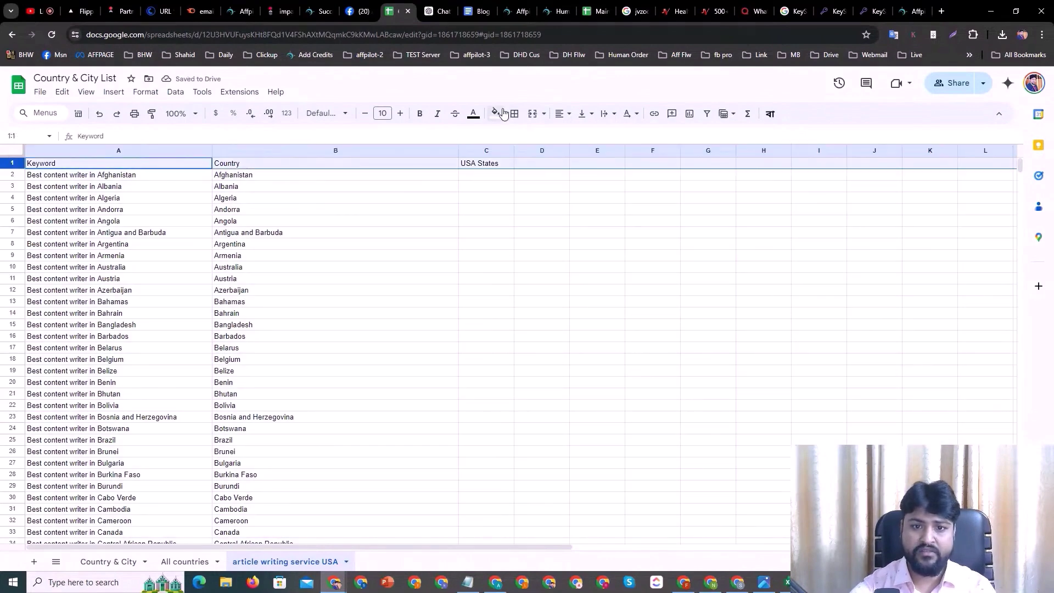
click(496, 113)
click(537, 163)
click(326, 113)
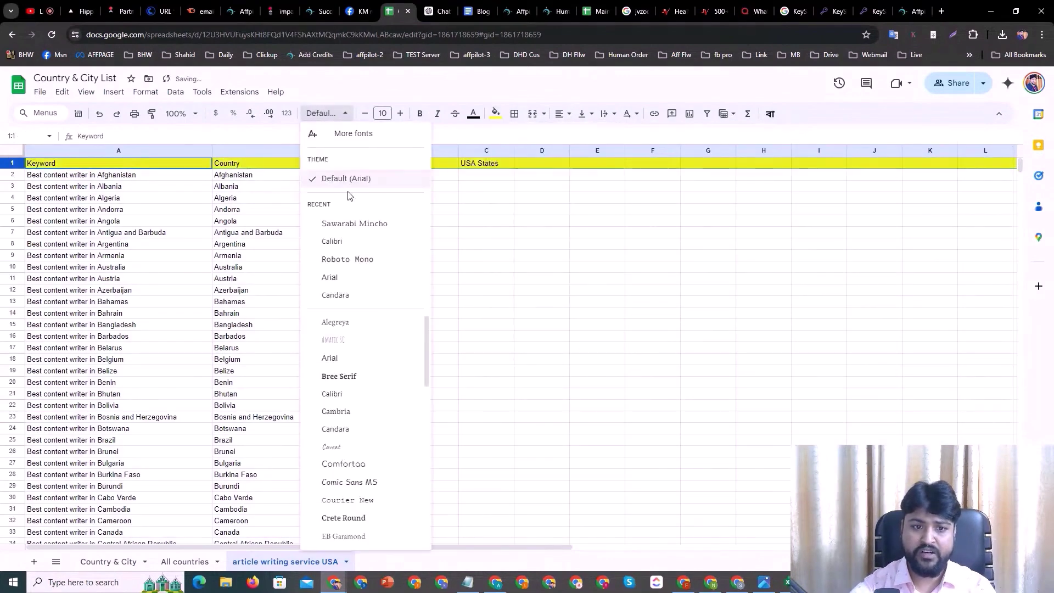
click(378, 224)
click(420, 113)
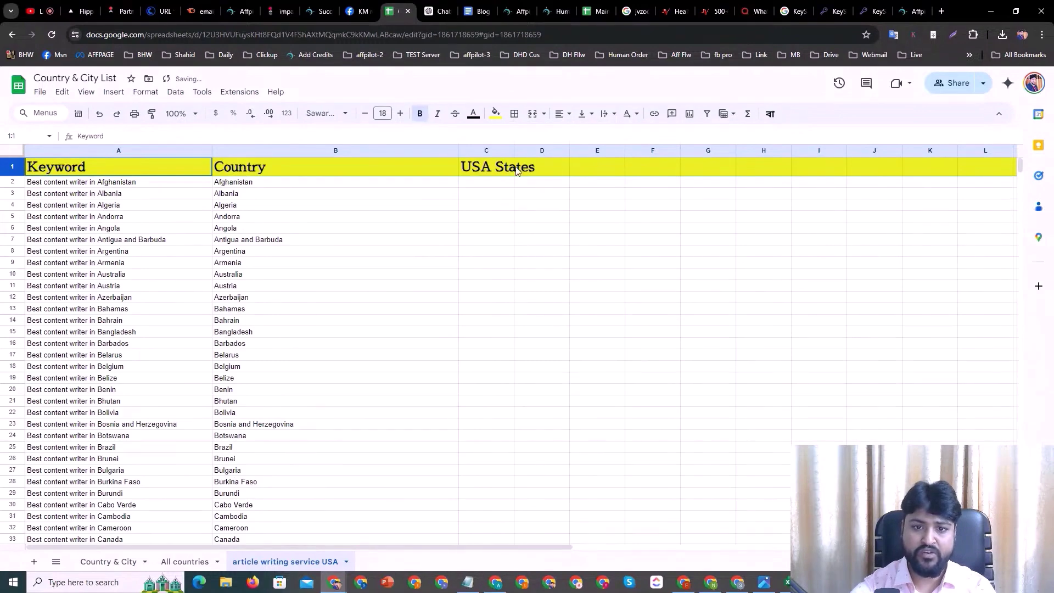
Widen the USA States column to fit its heading and paste the copied states starting at cell C2
double_click(514, 150)
click(580, 223)
drag(539, 151, 580, 150)
click(518, 188)
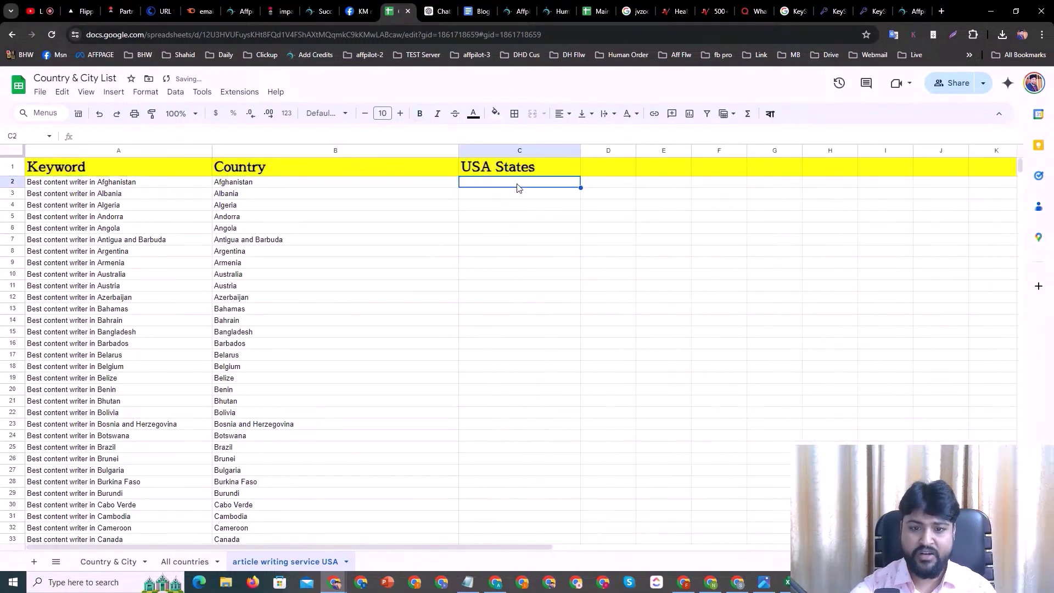
key(ctrl+v)
scroll(520, 347, down, 7)
scroll(520, 346, up, 7)
Insert one blank column to the left of the USA States column
click(527, 149)
right_click(537, 148)
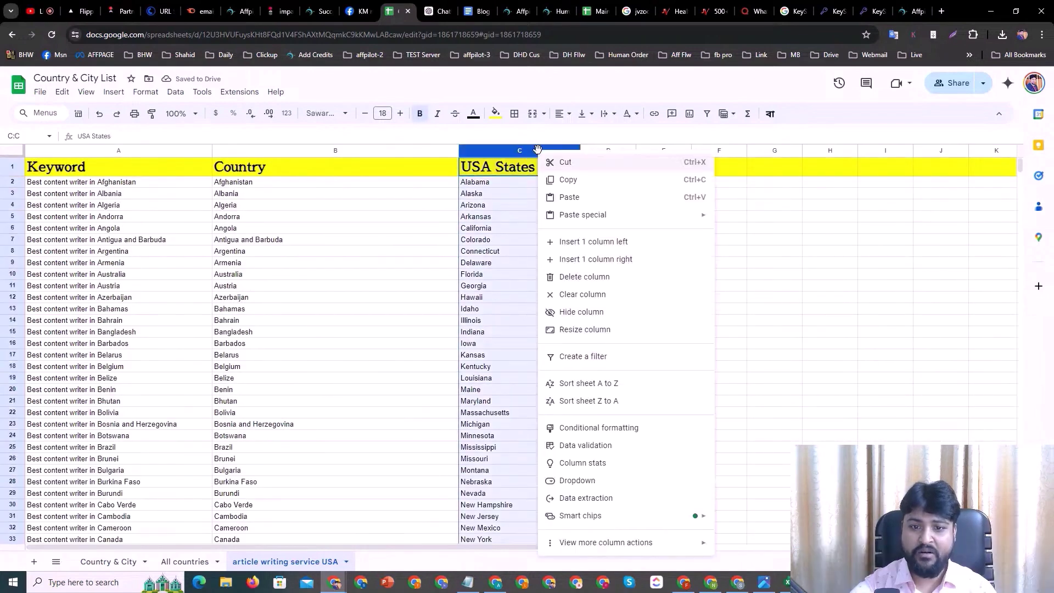
click(599, 242)
click(533, 209)
click(540, 168)
Copy the "Keyword" heading from A1 into C1 above the blank column, and select C2
click(143, 169)
key(ctrl+c)
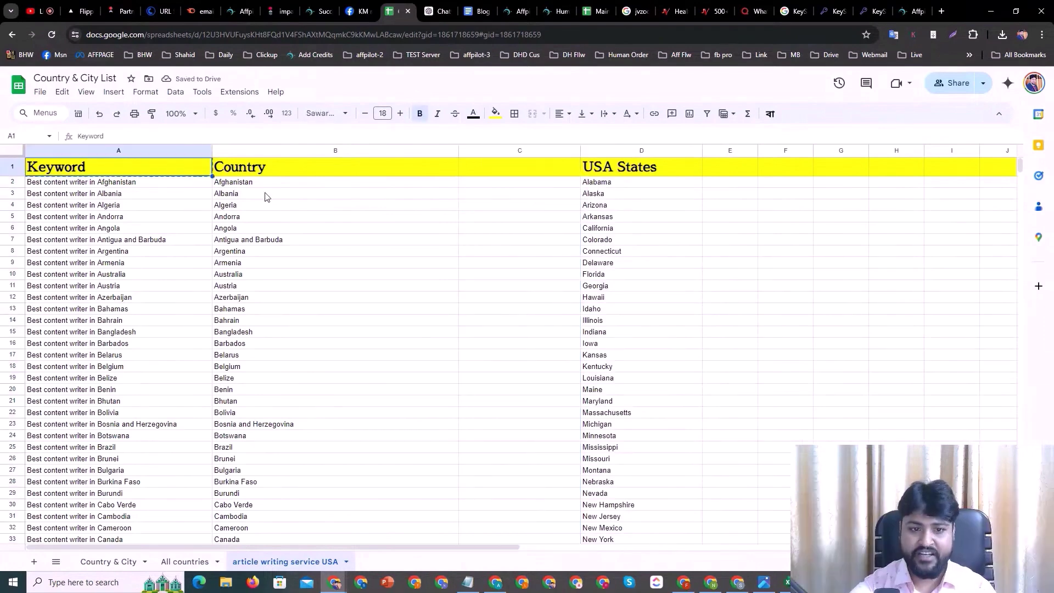
click(496, 172)
key(ctrl+v)
key(Down)
key(Right)
key(Left)
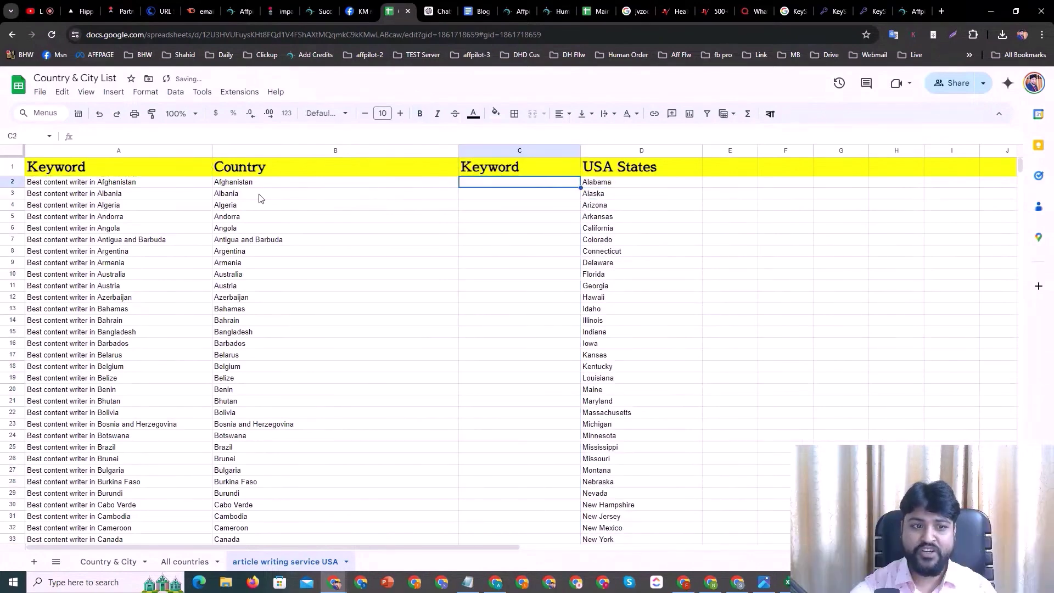
Copy the "Best content writer in" keyword formula from A2 into C2 beside the first USA state
click(127, 186)
key(ctrl+c)
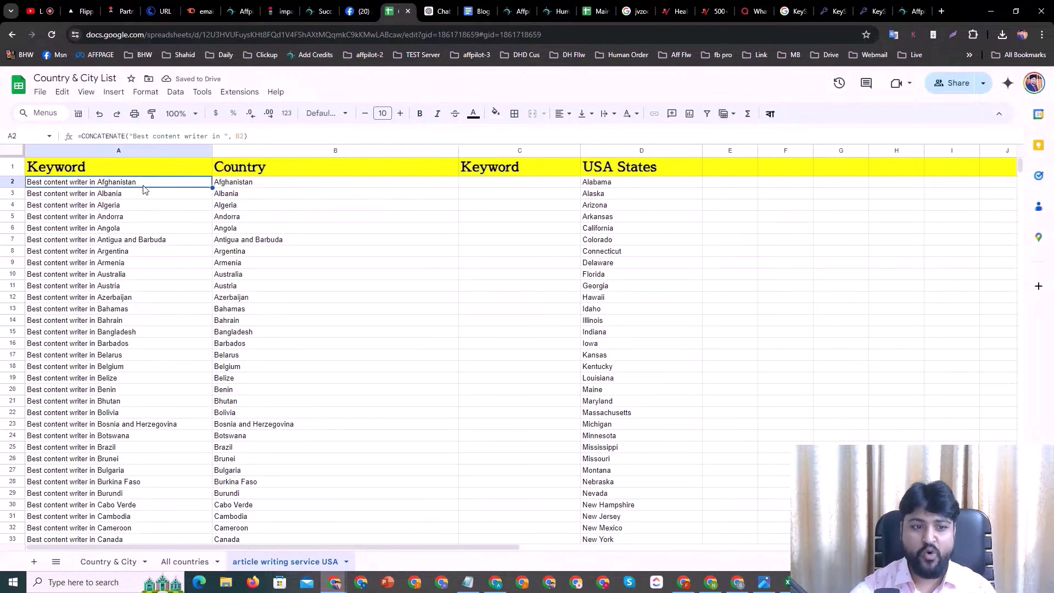
click(482, 183)
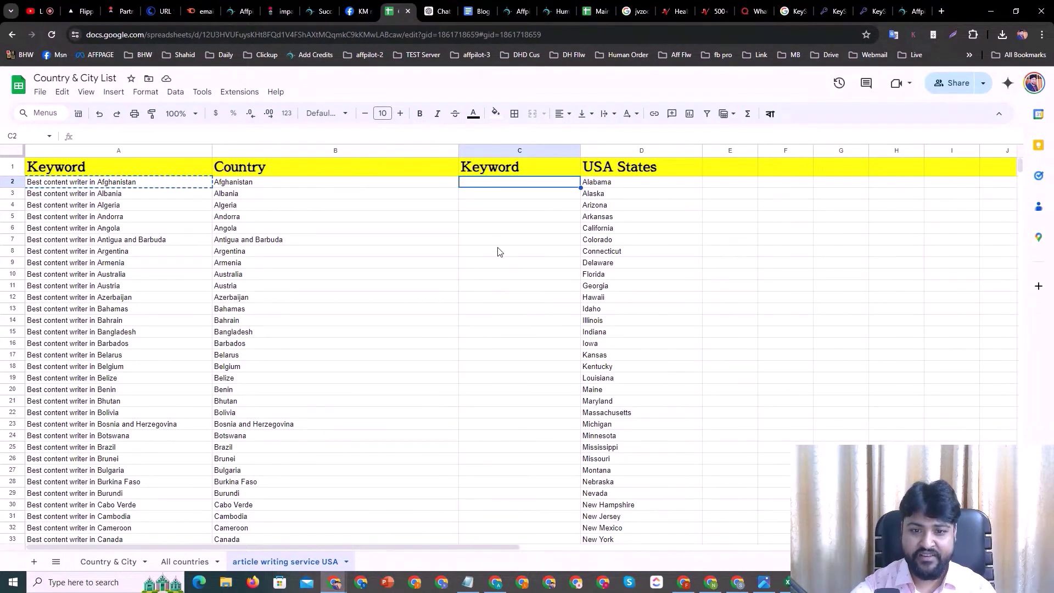
key(ctrl+v)
click(560, 206)
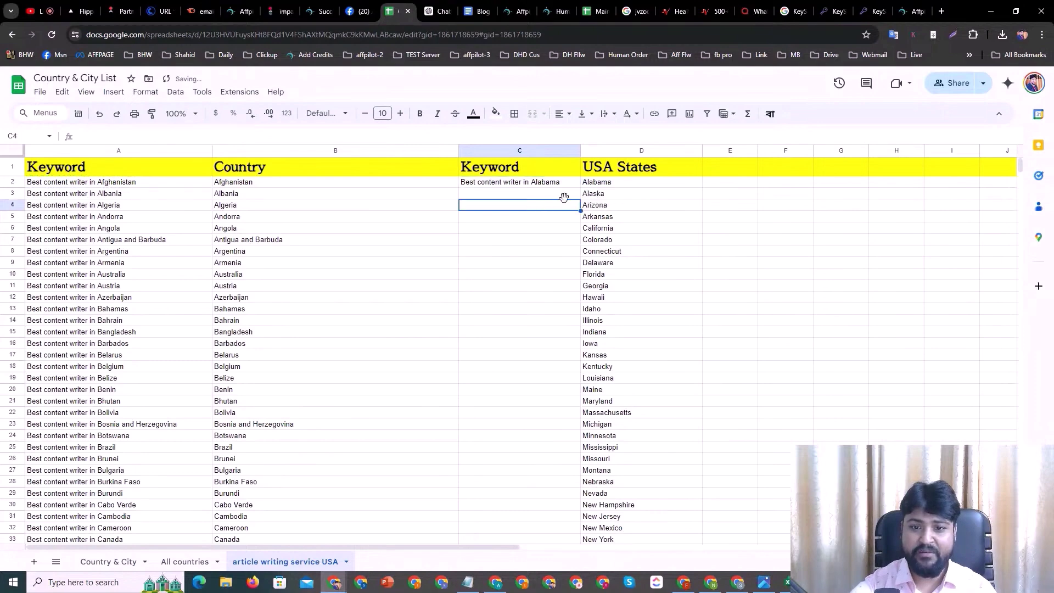
Fill the C2 keyword formula down column C alongside the USA States list
click(575, 184)
double_click(581, 187)
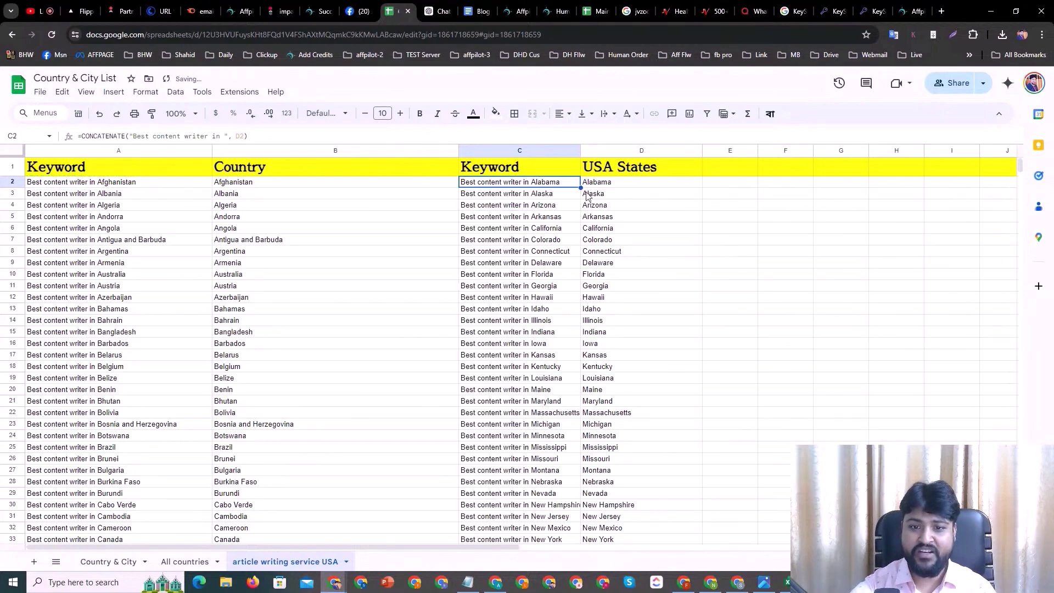
click(550, 230)
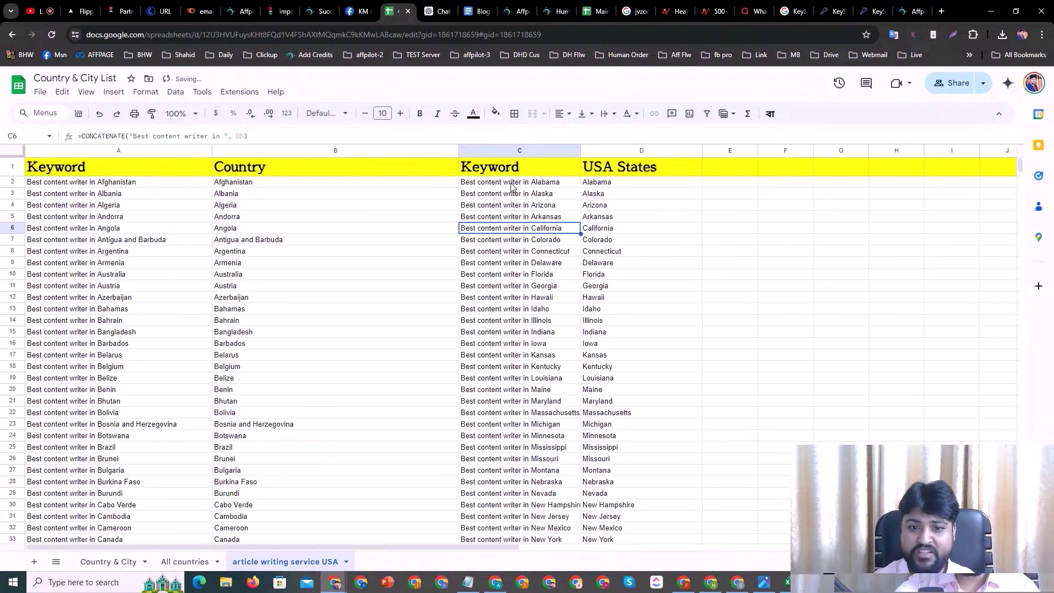
Clear the surplus keyword formulas in C52:C55 below the Wyoming row
scroll(555, 297, down, 10)
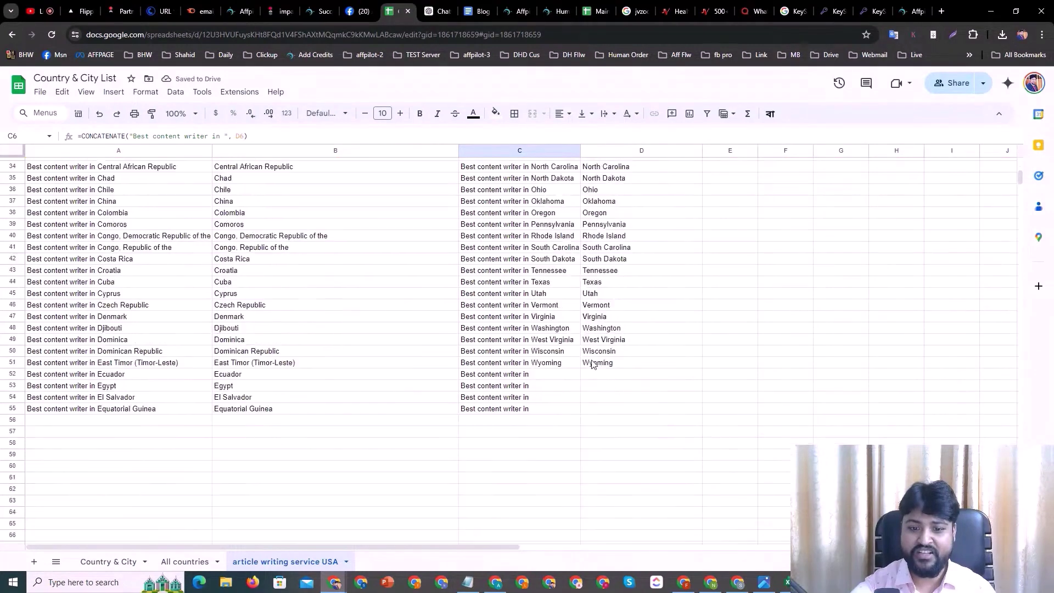
drag(531, 378, 538, 416)
key(Delete)
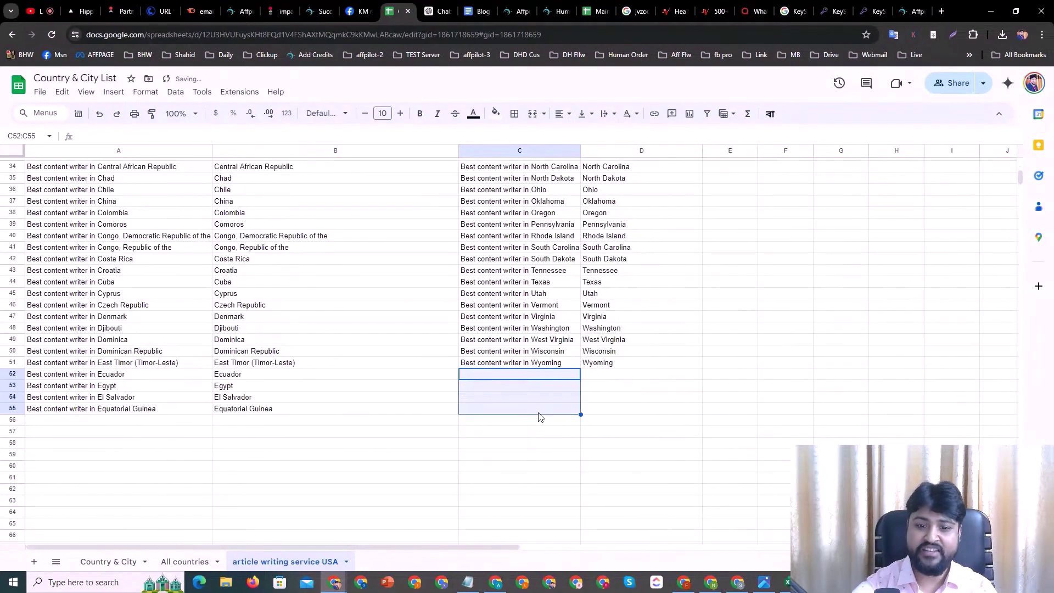
click(605, 405)
click(603, 363)
scroll(577, 253, up, 10)
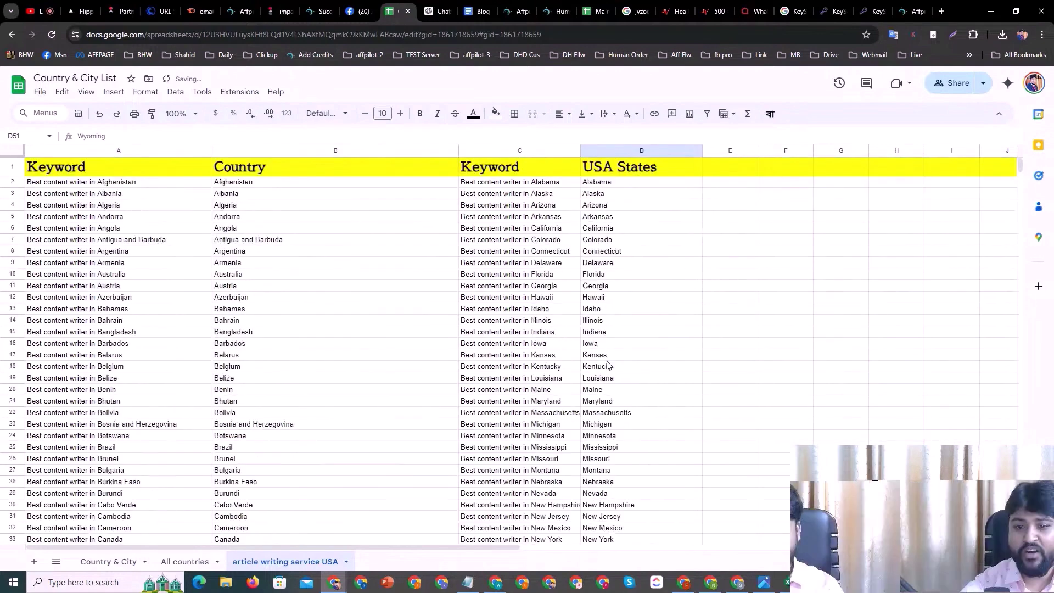
Check the state keywords against the USA States list and widen column C to fit the longest keywords
drag(549, 182, 541, 196)
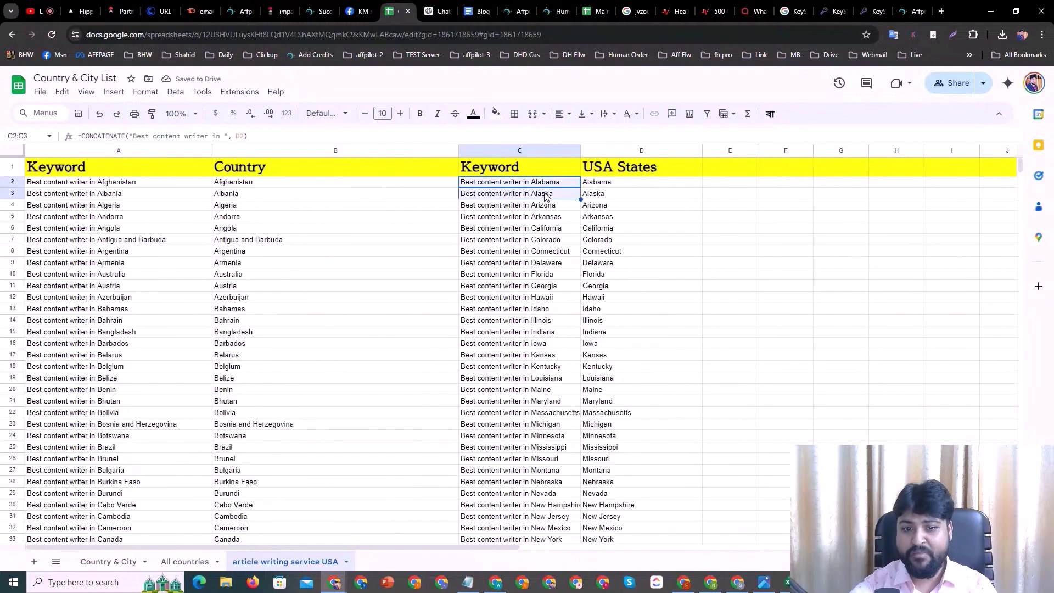
click(524, 241)
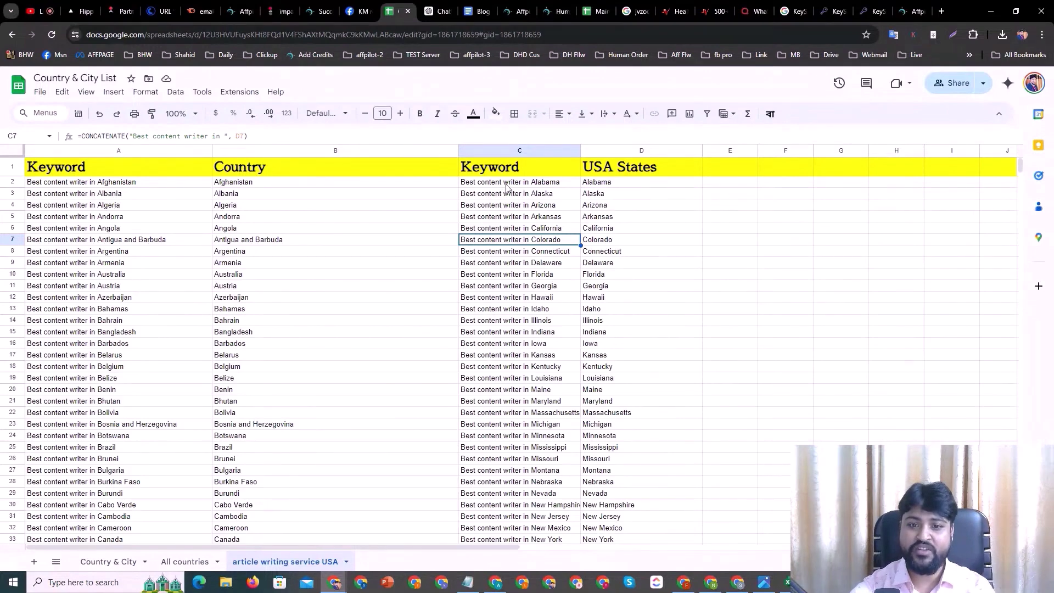
drag(615, 186, 618, 473)
click(618, 473)
scroll(497, 451, up, 5)
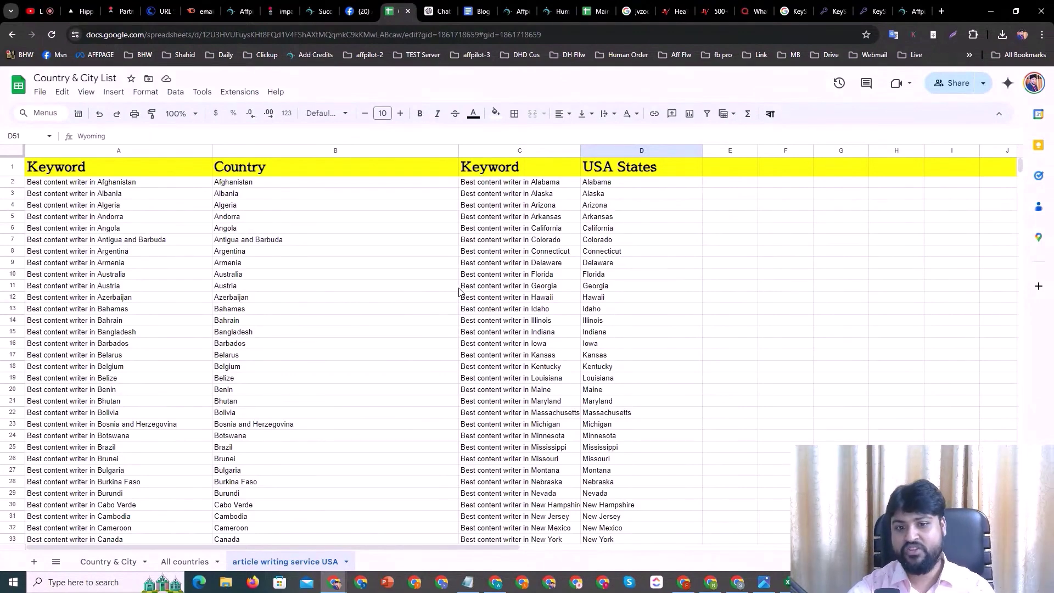
drag(581, 150, 608, 151)
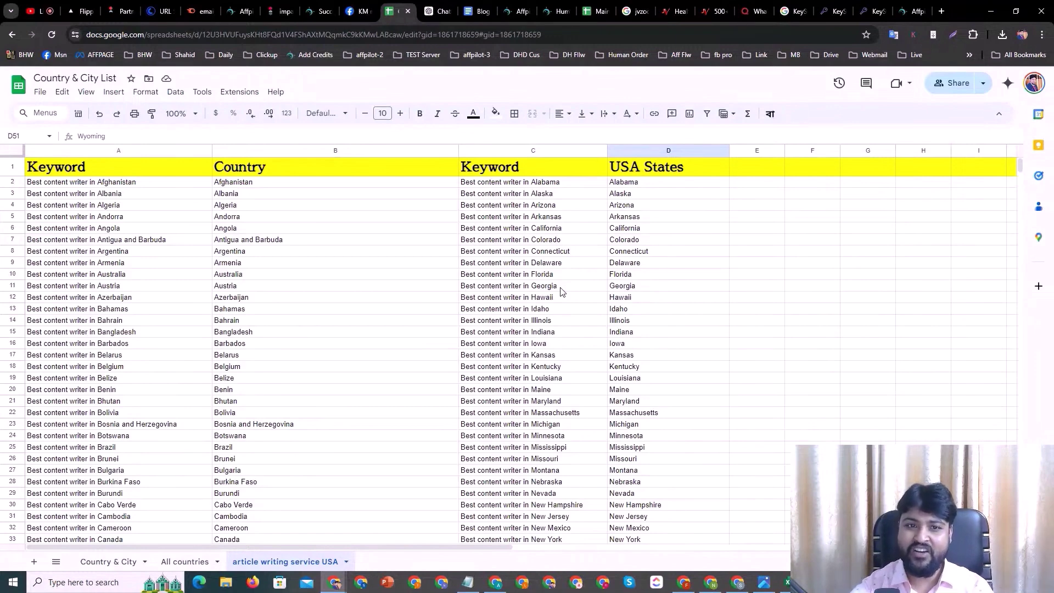
Review the service description and contact details in the Blog Post Writer document, and return to C2 in the Country & City List sheet
click(478, 11)
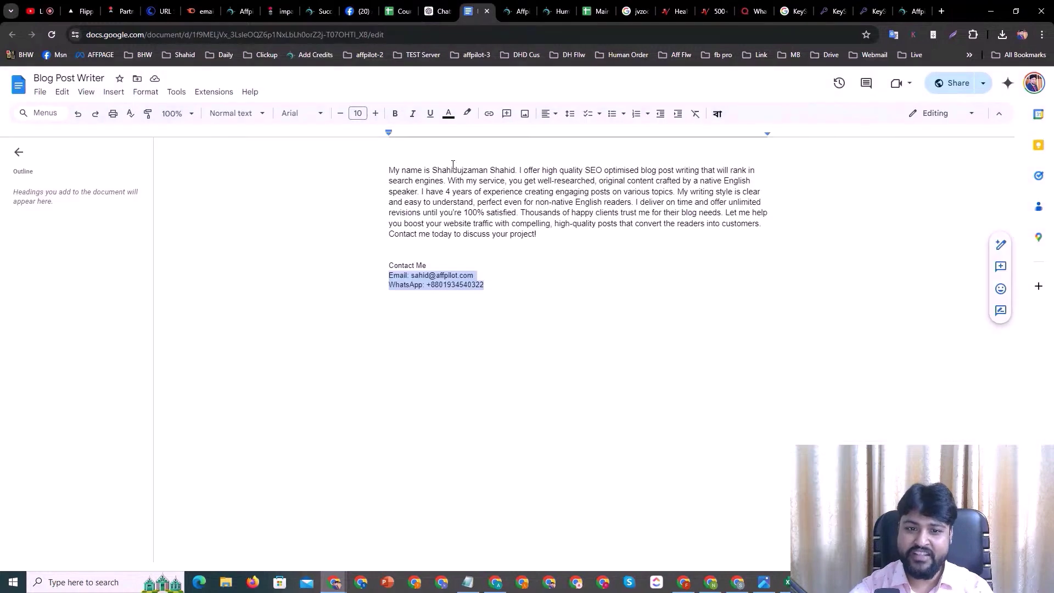
drag(385, 174, 504, 284)
click(509, 288)
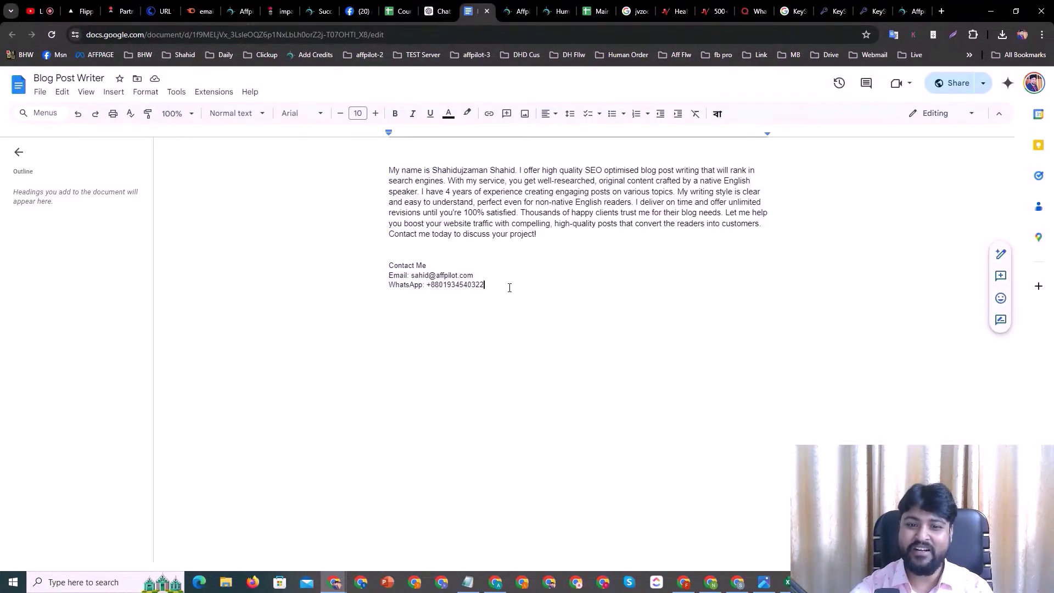
click(442, 6)
click(410, 8)
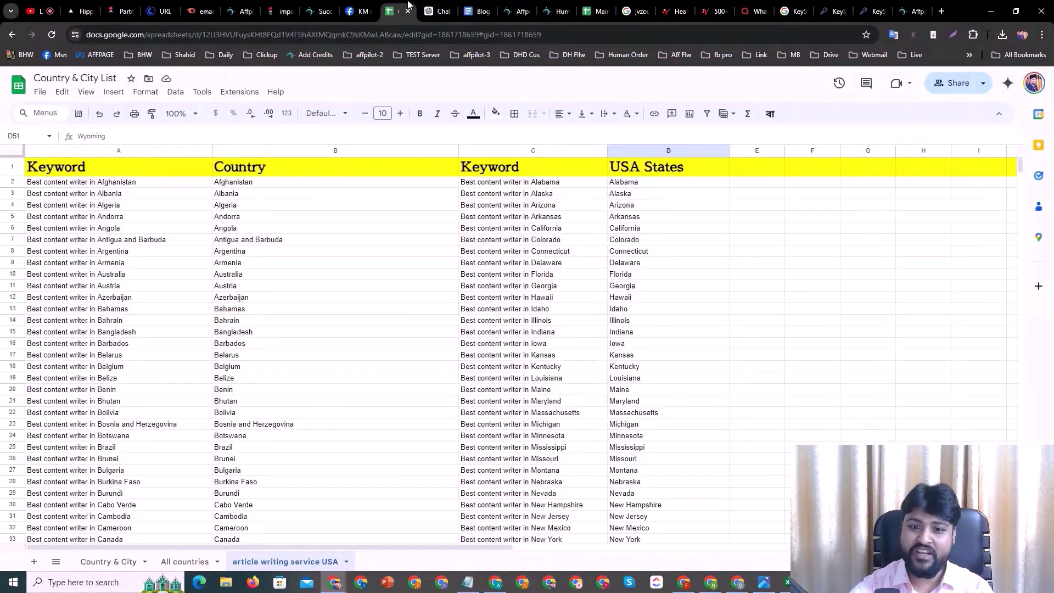
click(569, 187)
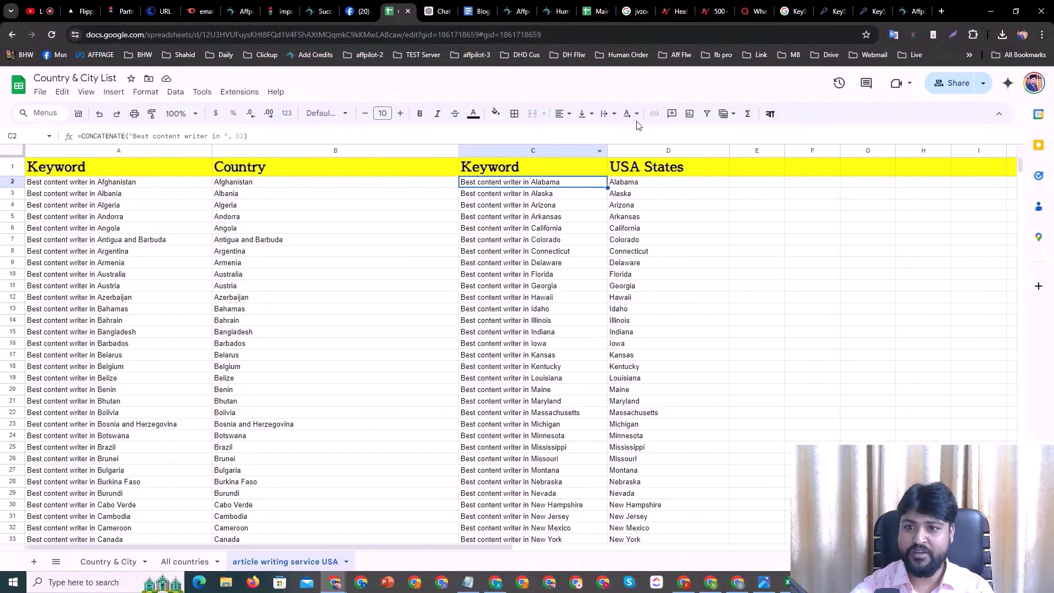
Switch to ChatGPT and send the prompt "List of all the city in California" in the countries conversation
click(439, 11)
click(545, 467)
scroll(462, 302, up, 15)
scroll(450, 275, down, 15)
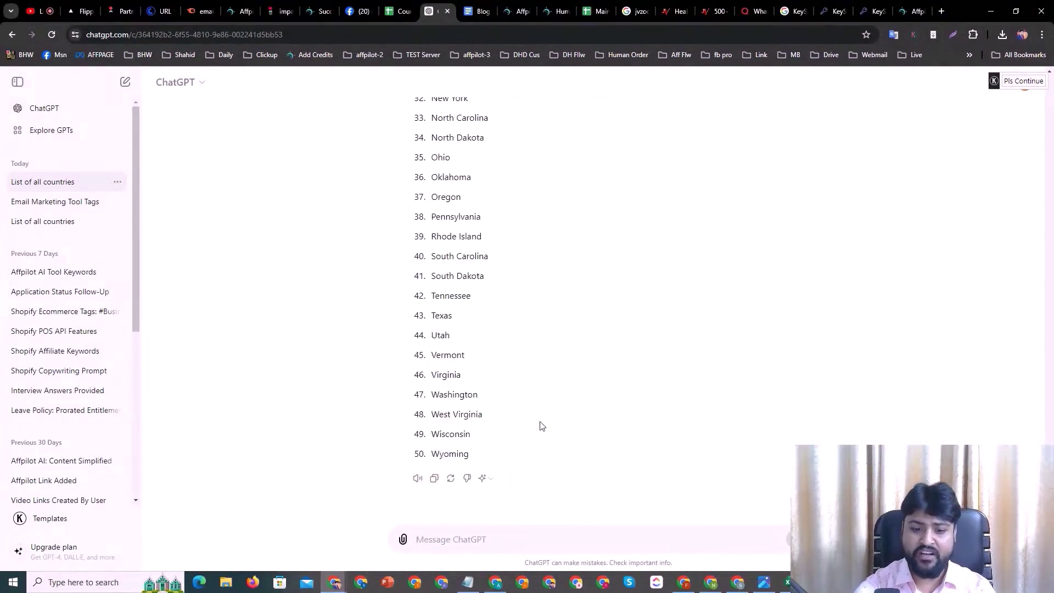
text(List of all the city in California)
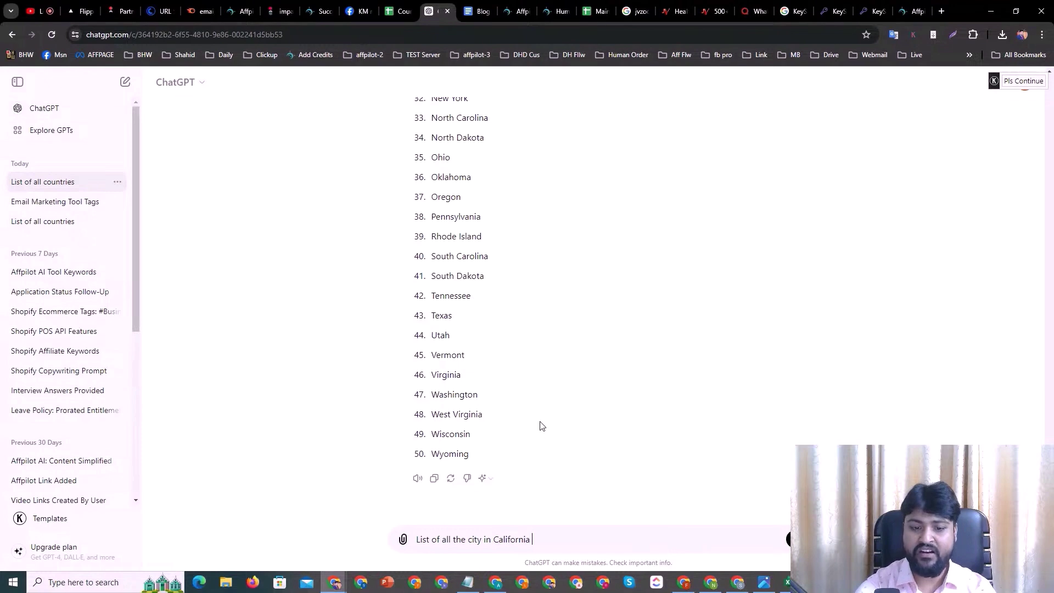
scroll(484, 274, up, 15)
scroll(463, 349, down, 6)
scroll(486, 435, down, 7)
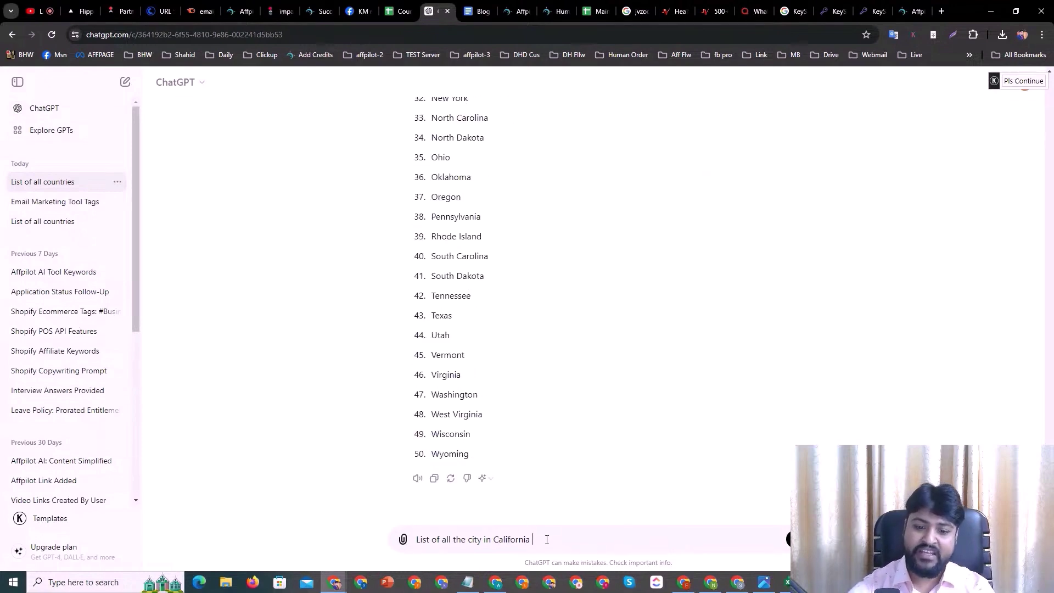
key(Return)
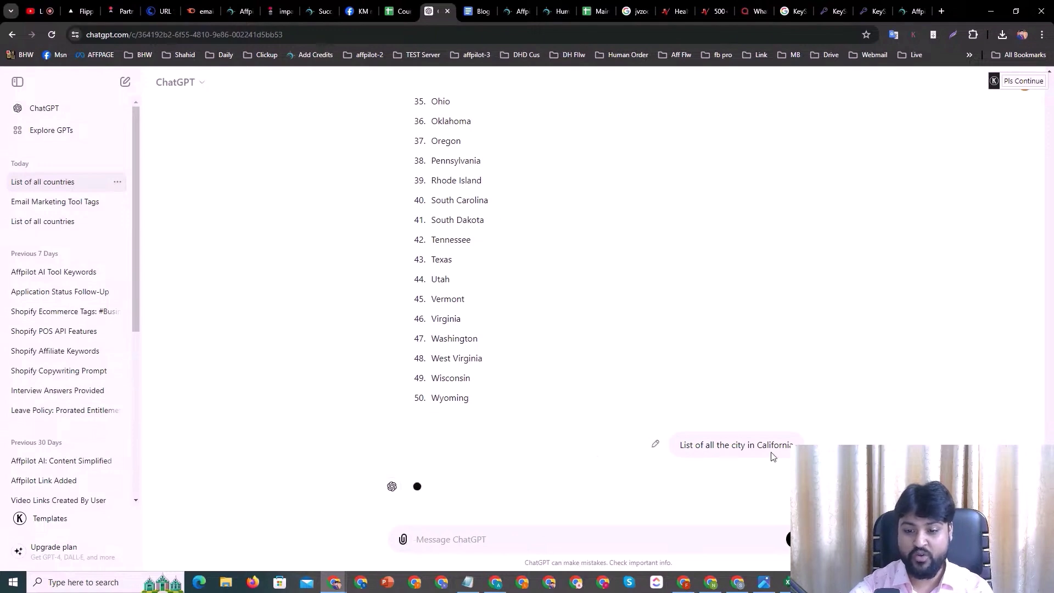
Look over the submitted California prompt and the USA states list above it
drag(777, 443, 696, 446)
click(470, 335)
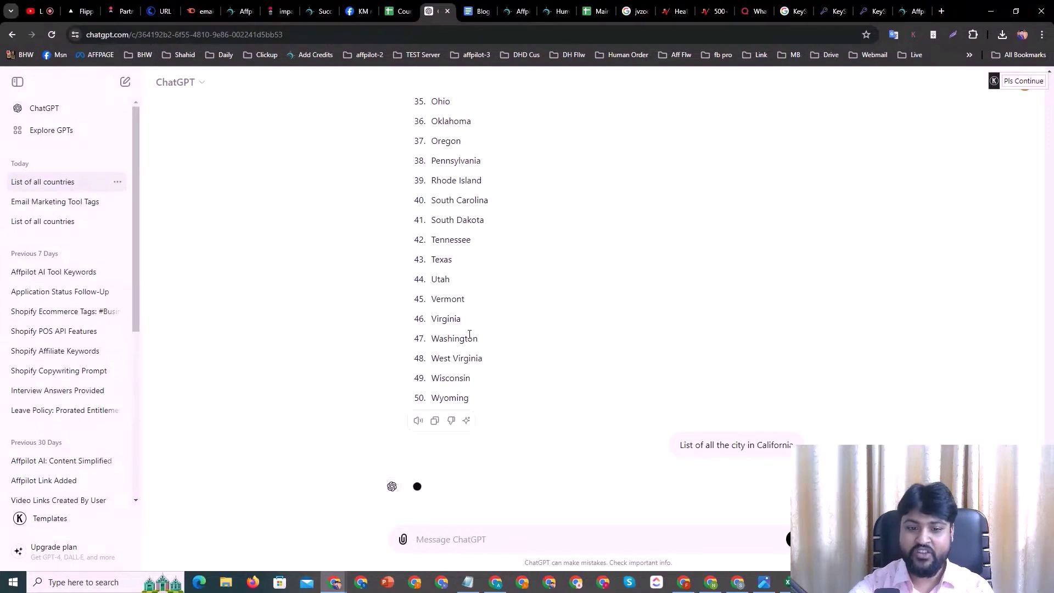
scroll(444, 272, up, 17)
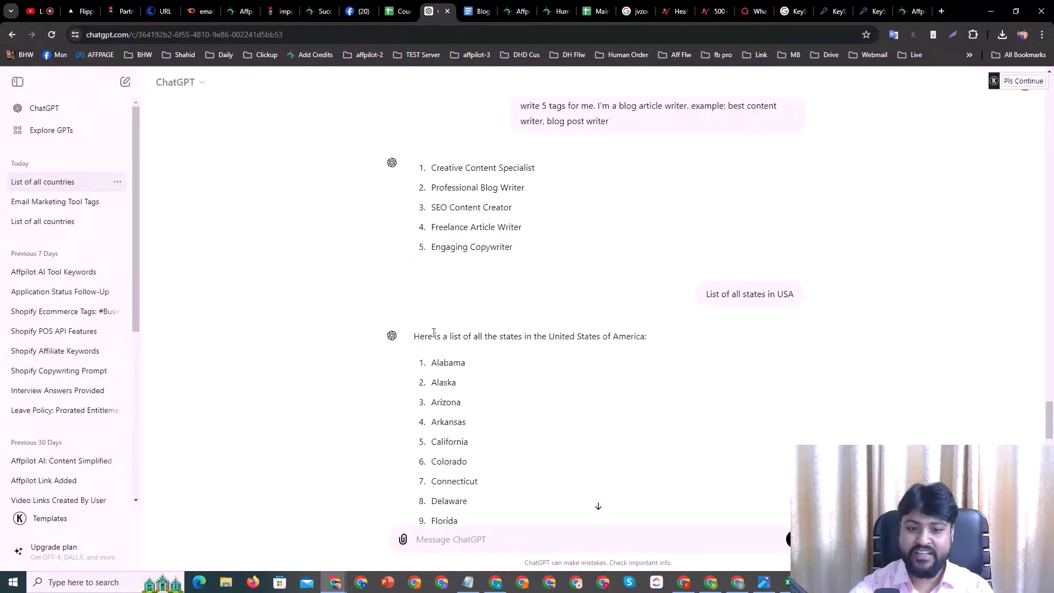
scroll(446, 161, down, 5)
scroll(466, 296, down, 11)
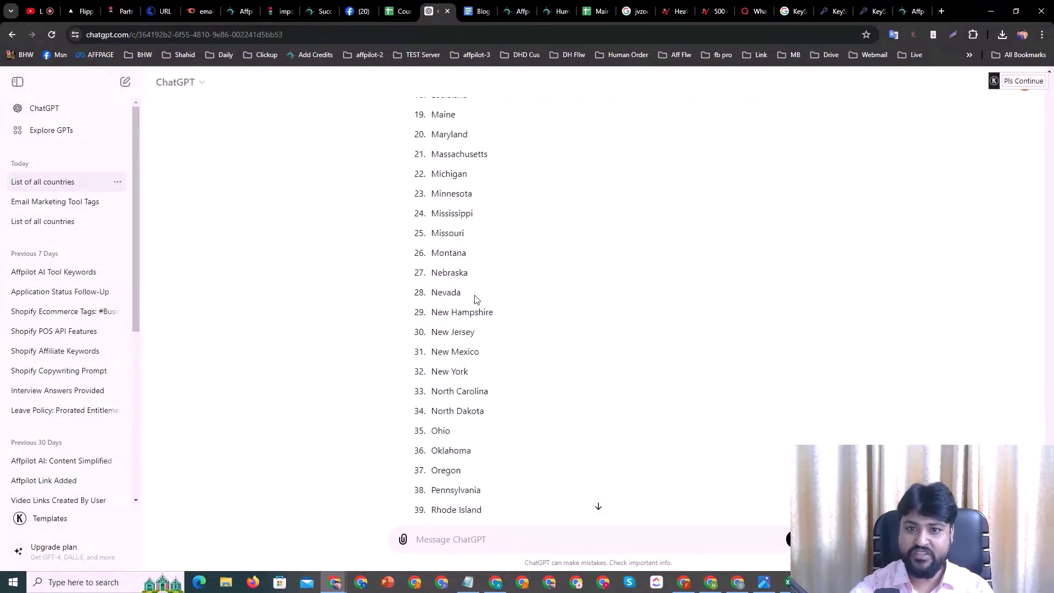
Glance at Main Sheet, and inspect the CONCATENATE formula in C2 of the Country & City List sheet
click(606, 4)
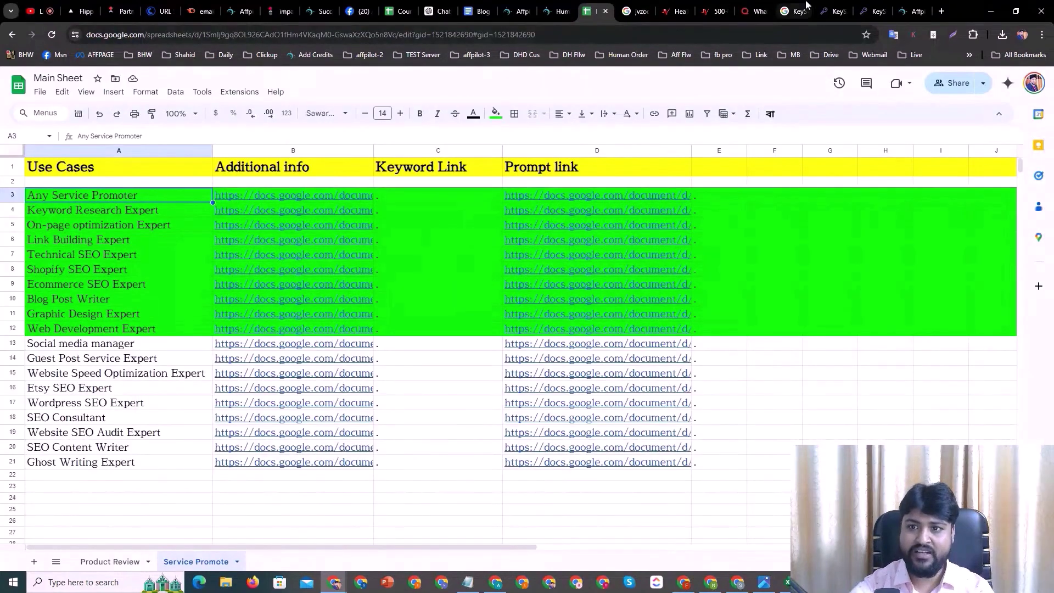
click(387, 4)
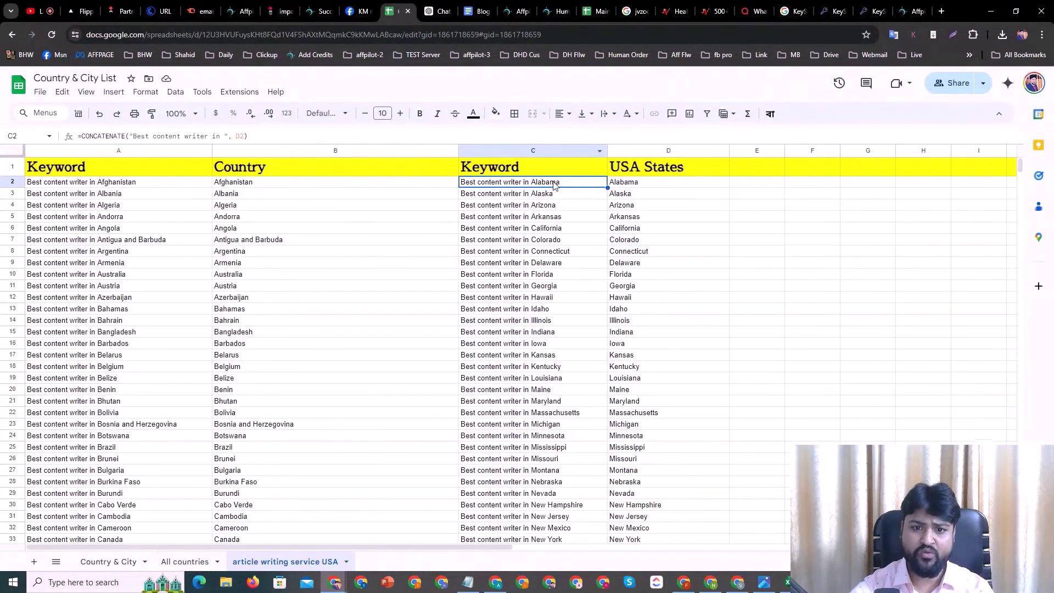
drag(279, 136, 77, 136)
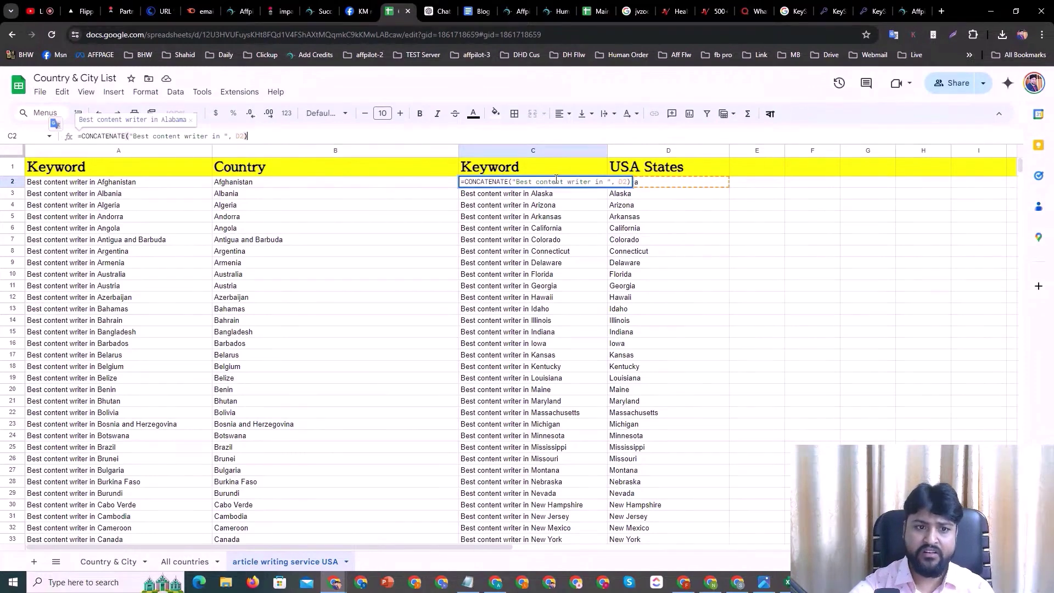
key(Return)
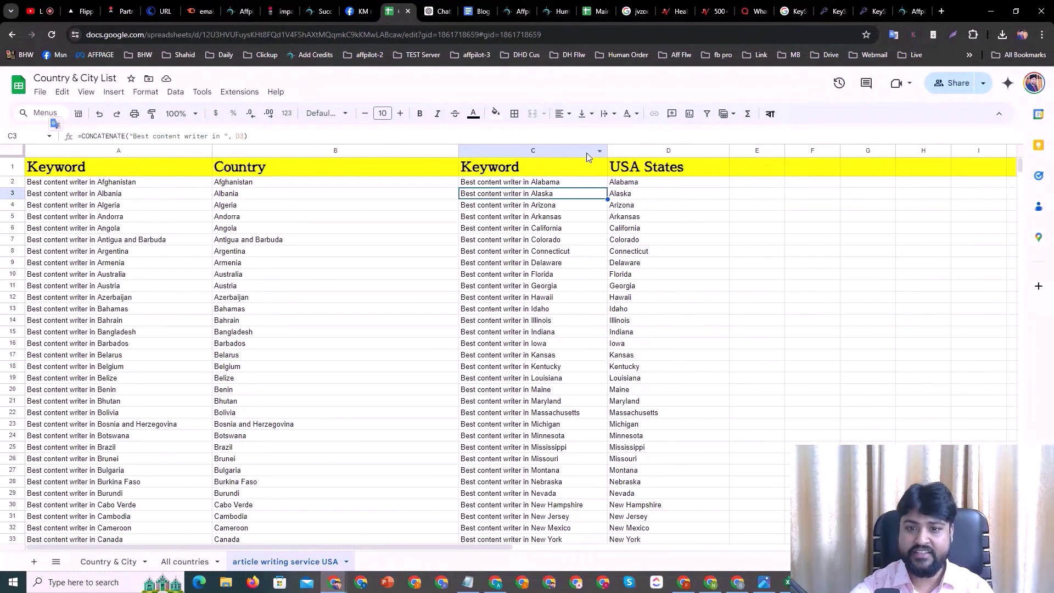
Return to ChatGPT and browse the state and country lists above the California cities prompt
key(ctrl+Tab)
scroll(459, 376, up, 12)
scroll(467, 362, down, 8)
scroll(468, 356, down, 9)
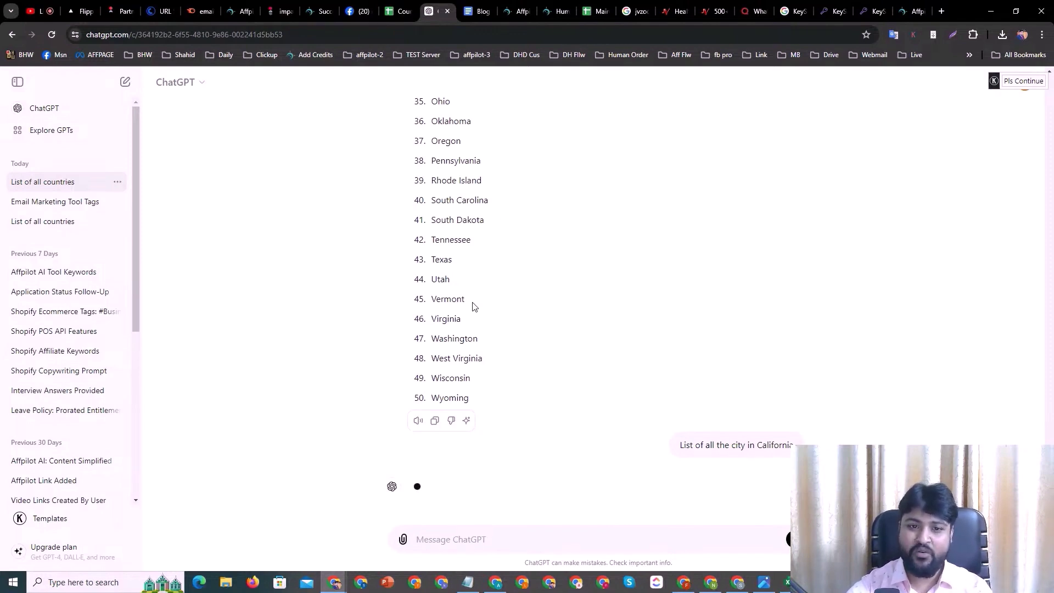
scroll(475, 308, up, 20)
scroll(476, 315, down, 5)
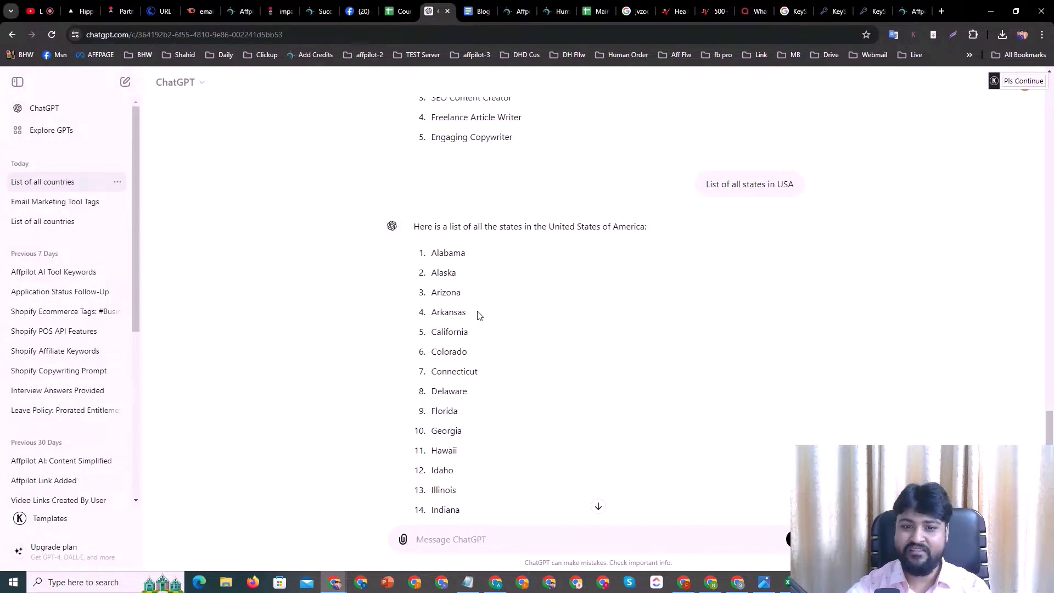
scroll(467, 316, up, 12)
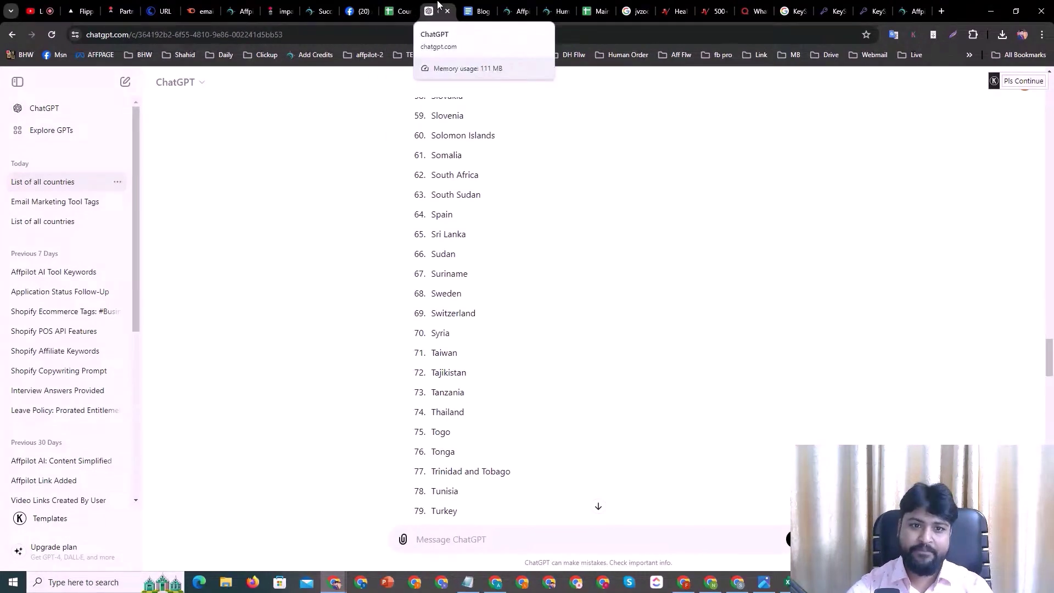
Widen the state Keyword column and the USA States column in the Country & City List sheet
click(398, 11)
click(673, 230)
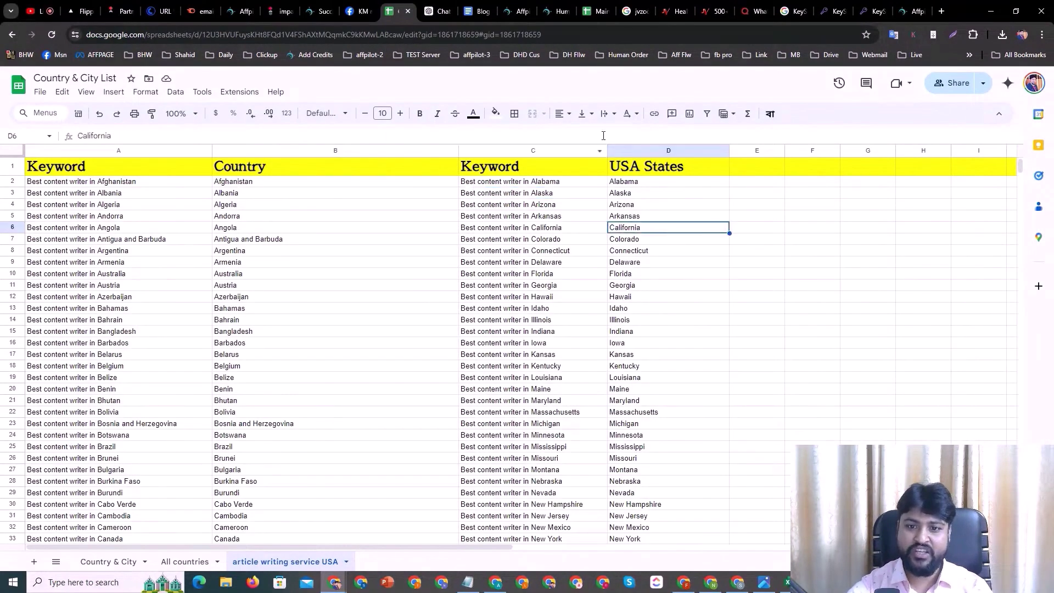
drag(607, 150, 634, 150)
drag(756, 150, 784, 149)
Check the live chat in YouTube Studio and return to the Country & City List sheet
key(ctrl+1)
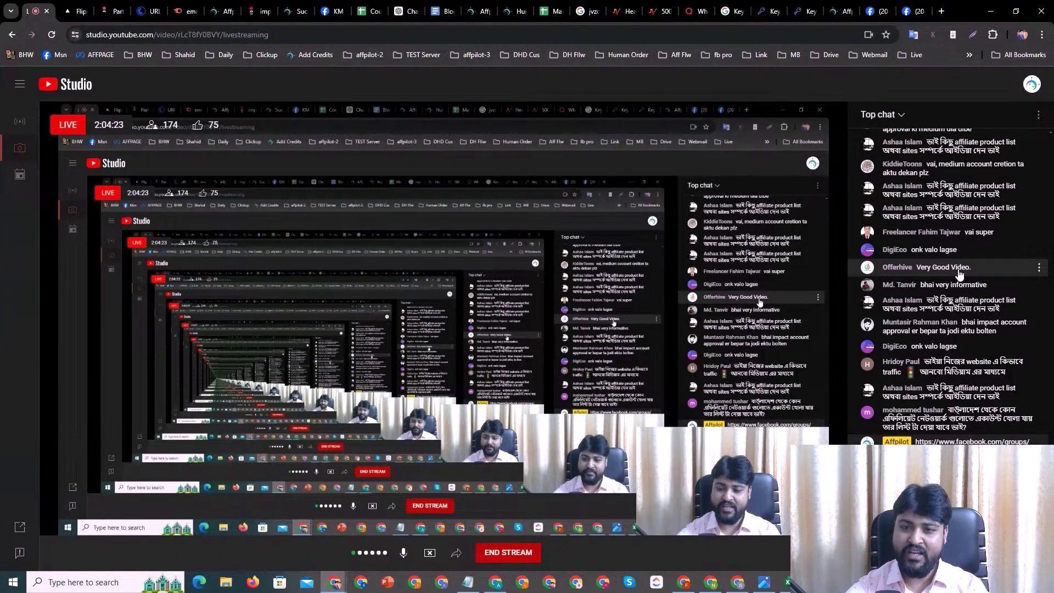
click(384, 10)
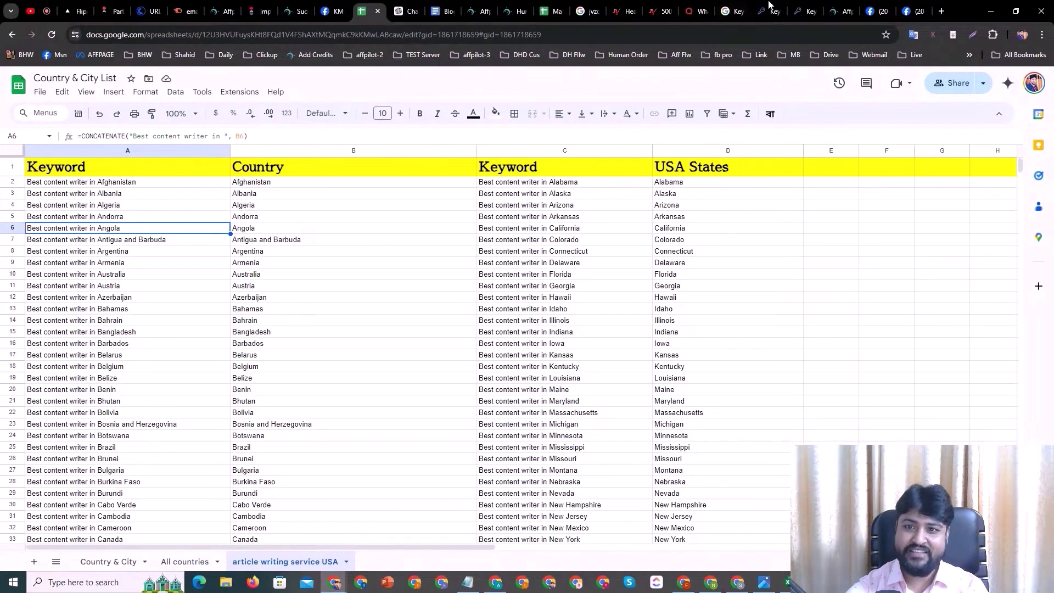
Open Main Sheet's Additional info documents for Any Service Promoter, Link Building Expert, Graphic Design Expert and Website Speed Optimization Expert
click(555, 6)
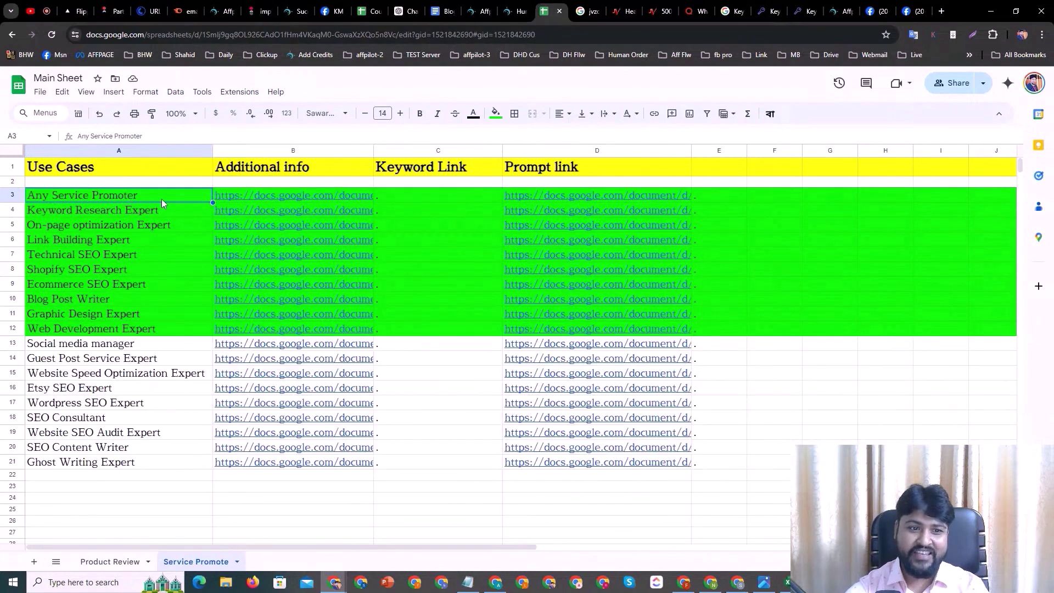
click(143, 236)
click(256, 195)
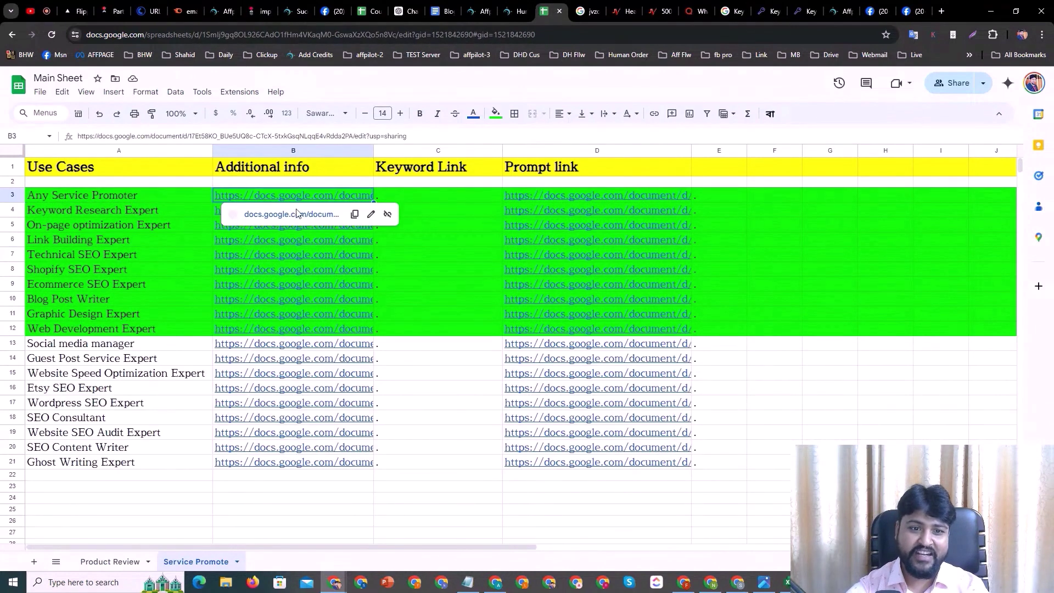
click(297, 213)
click(315, 256)
click(334, 315)
click(323, 336)
click(325, 374)
click(326, 393)
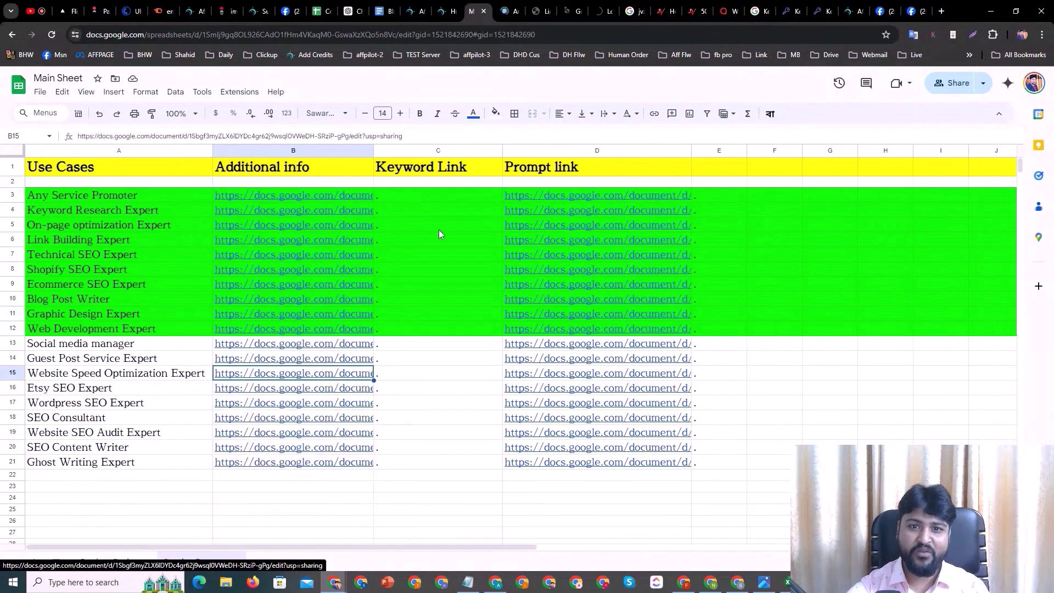
Look through the four opened use-case documents and return to Main Sheet
click(510, 11)
click(537, 7)
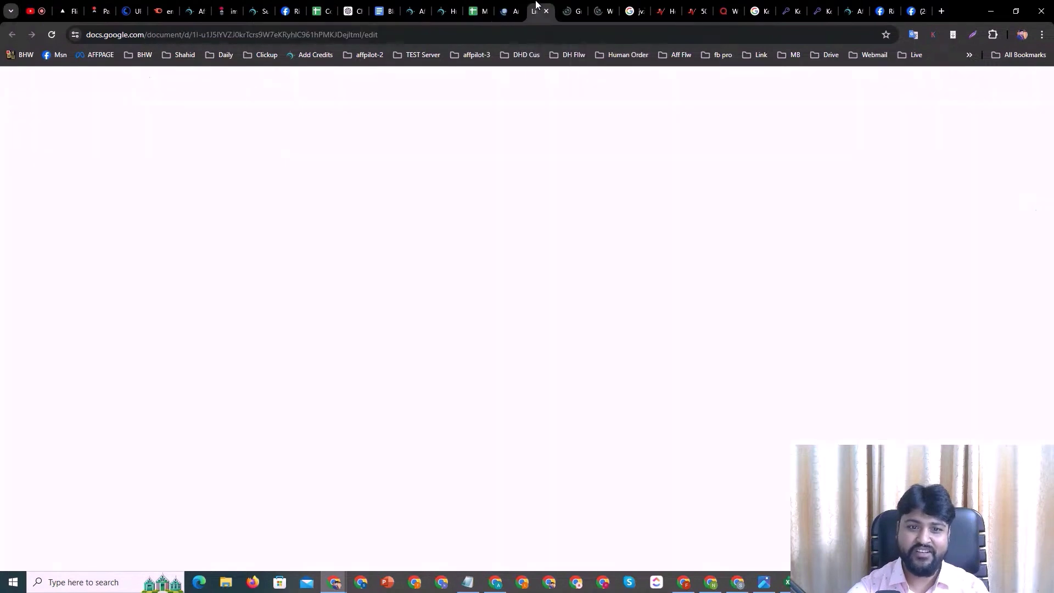
click(576, 8)
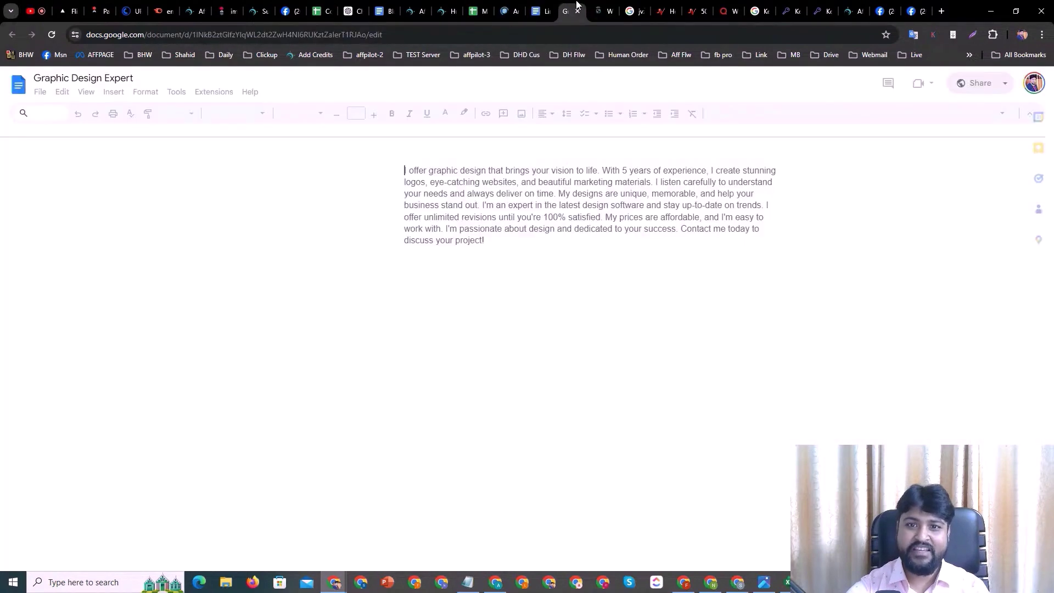
click(598, 8)
click(566, 6)
click(532, 8)
click(472, 8)
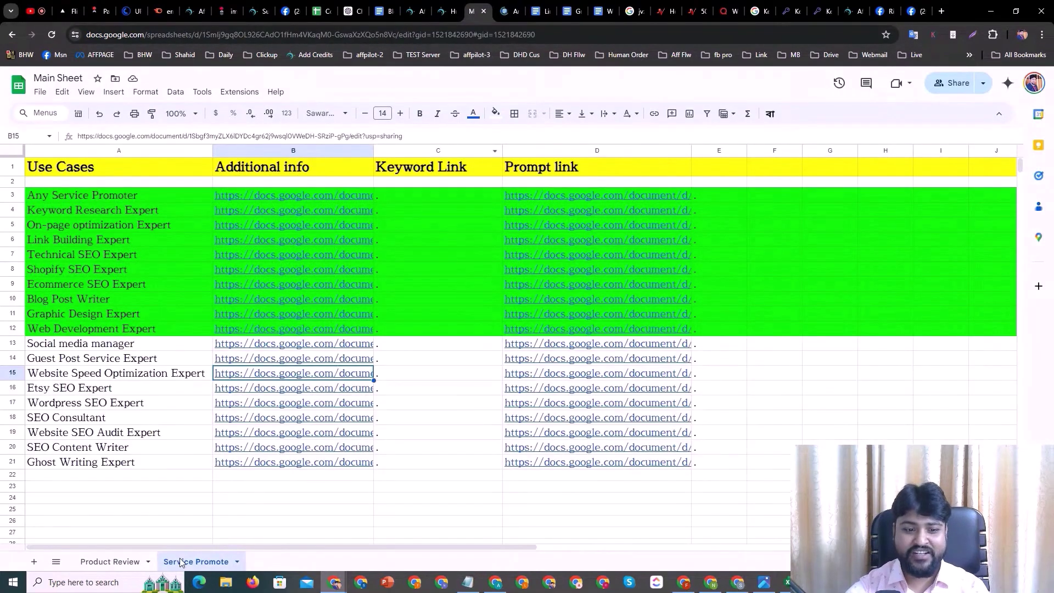
Review the use cases on the Service Promote sheet and the empty rows below Ghost Writing Expert
scroll(278, 423, down, 3)
scroll(119, 379, up, 3)
scroll(148, 430, down, 2)
drag(104, 365, 117, 538)
scroll(285, 442, down, 6)
scroll(191, 428, up, 4)
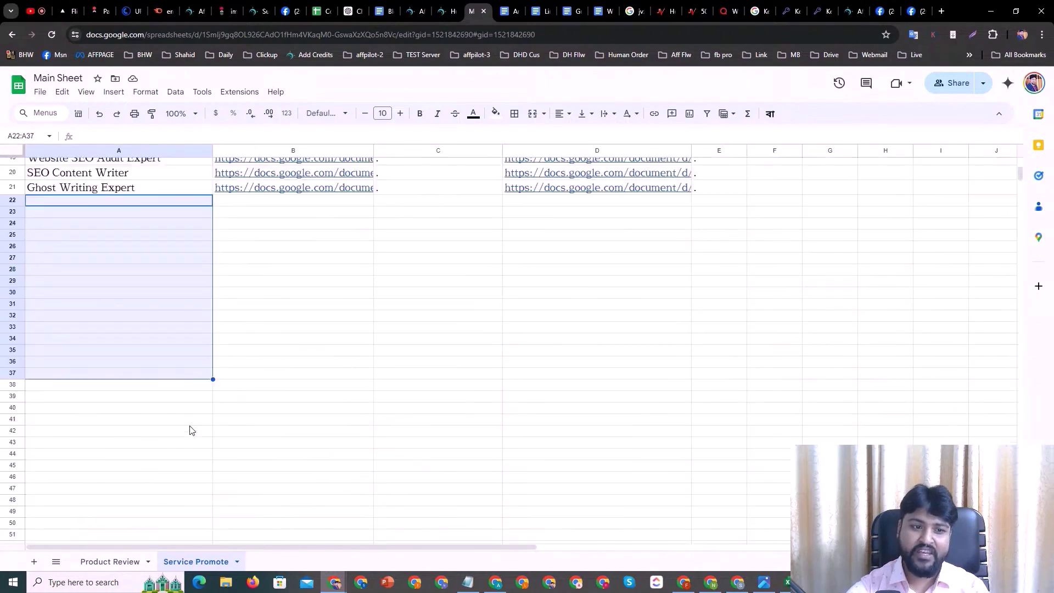
drag(113, 263, 111, 479)
click(111, 480)
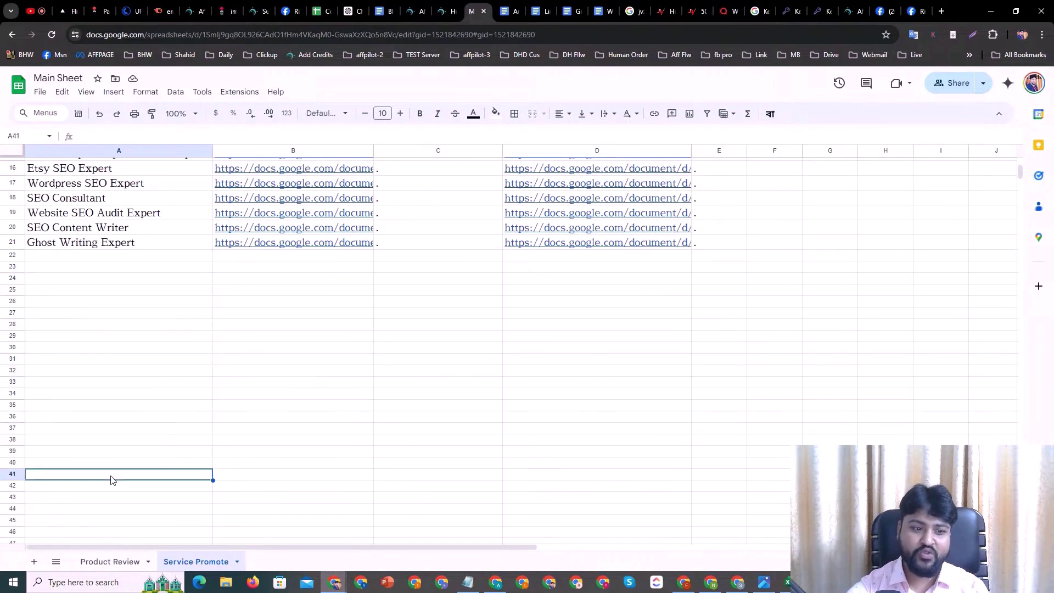
scroll(141, 457, up, 2)
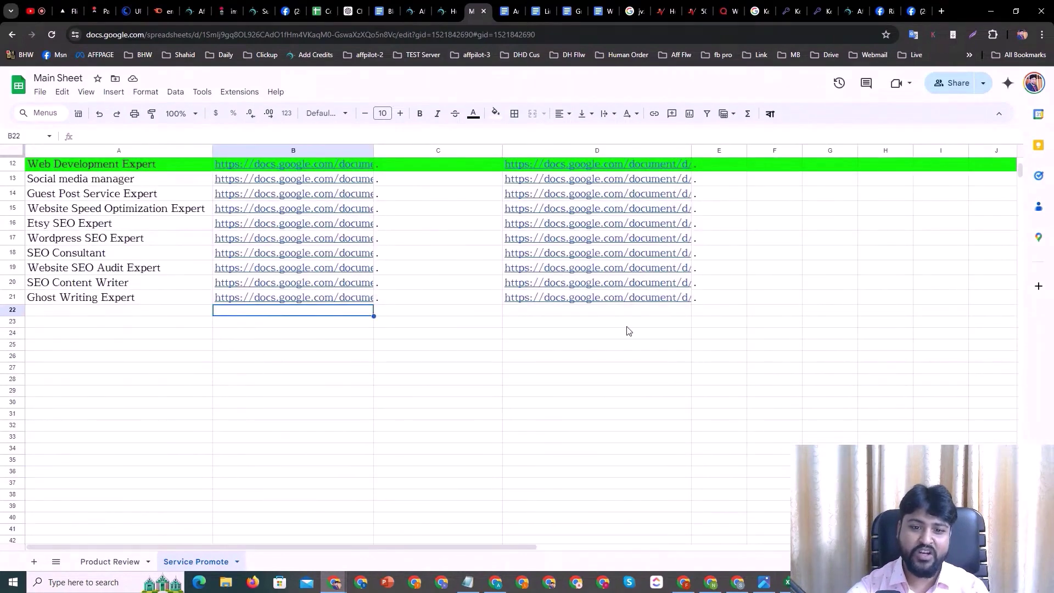
click(628, 324)
scroll(447, 402, up, 4)
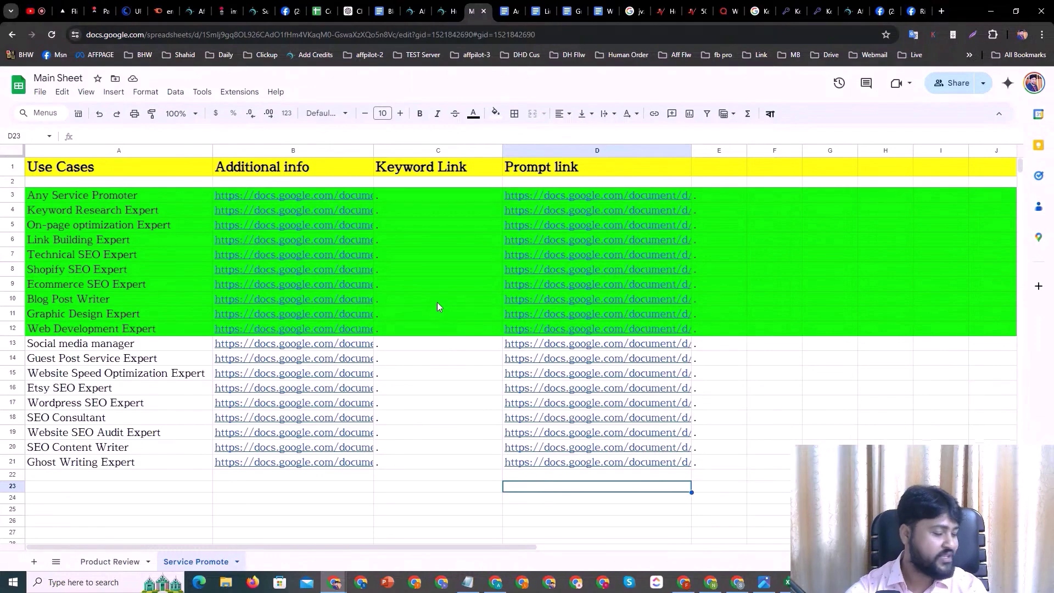
Check the live chat in YouTube Studio, and open Affpilot's Facebook page at facebook.com/affpilot
click(33, 11)
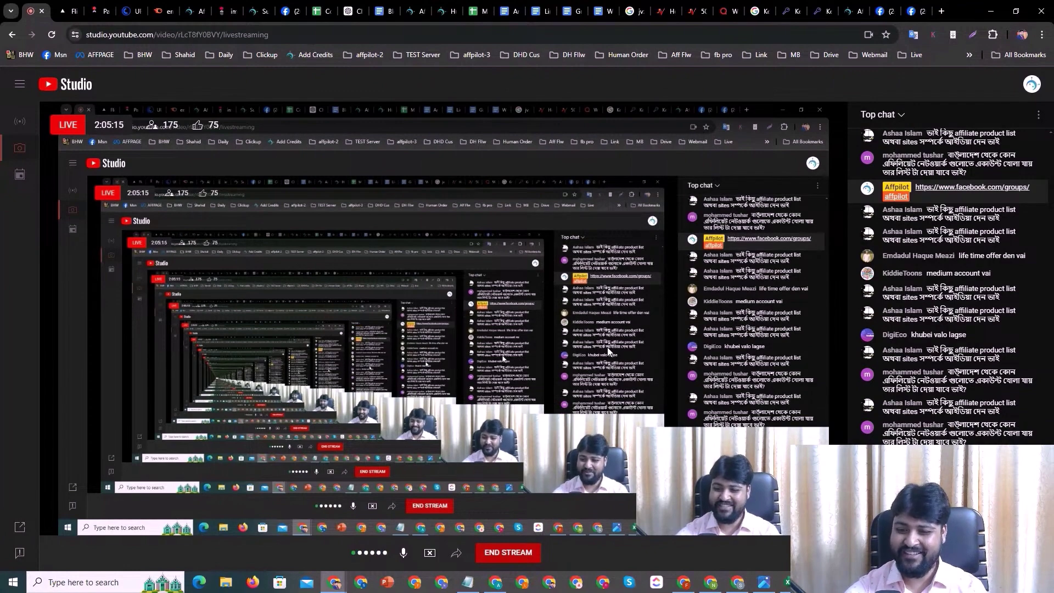
click(884, 11)
click(907, 9)
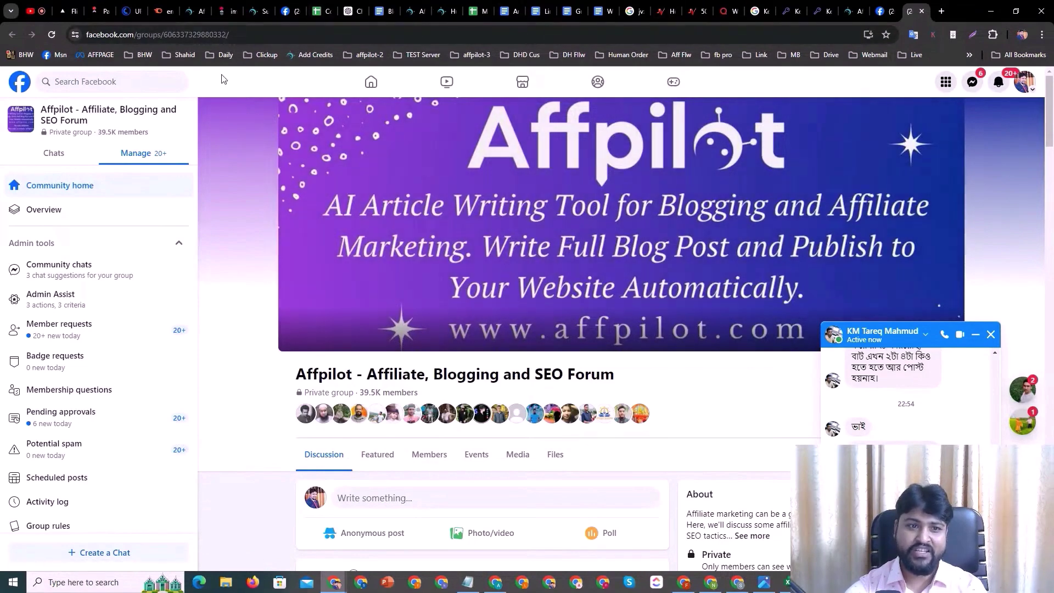
click(181, 35)
text(facebook.com/af)
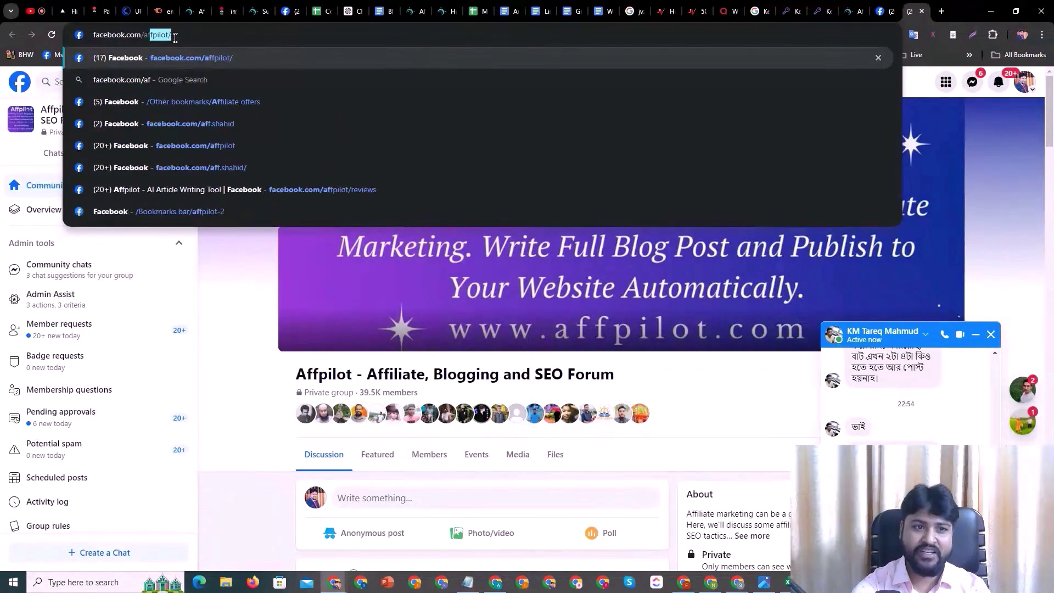
key(Return)
click(228, 34)
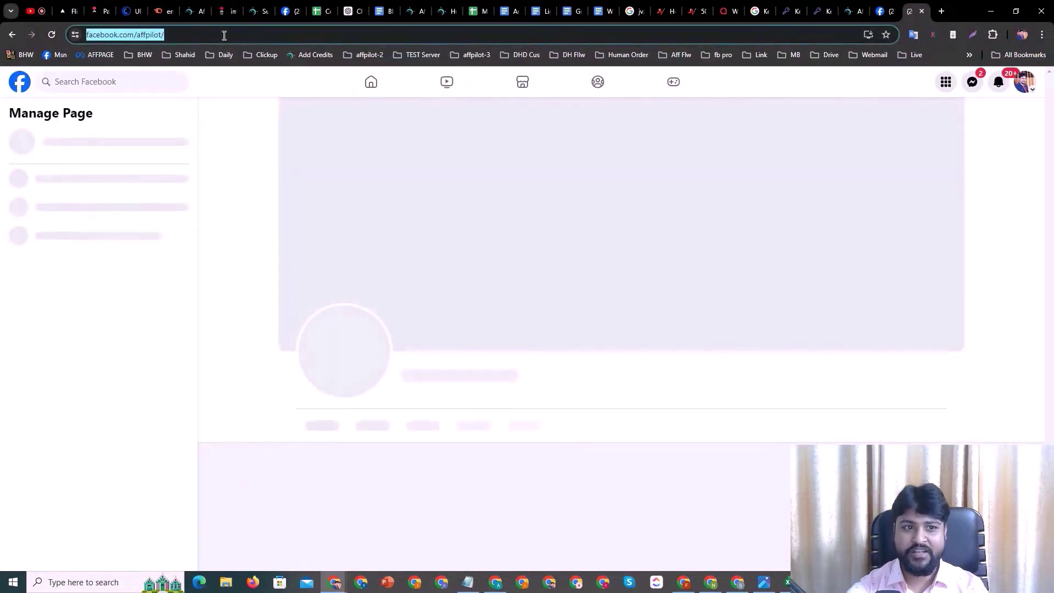
click(228, 34)
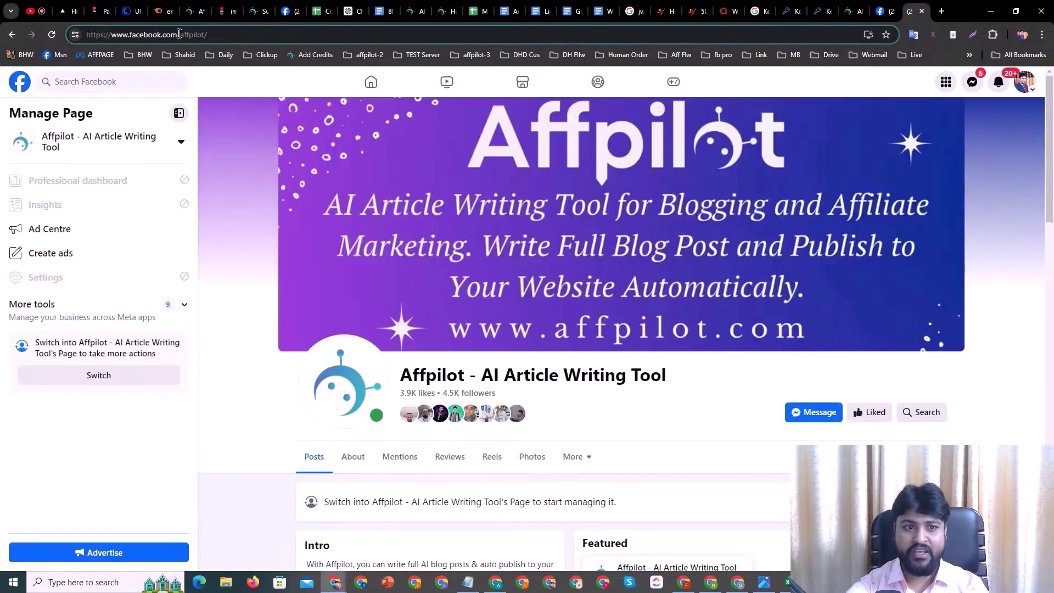
View Flippium's Facebook page at facebook.com/flippium.biz and close both Facebook tabs
drag(181, 34, 306, 35)
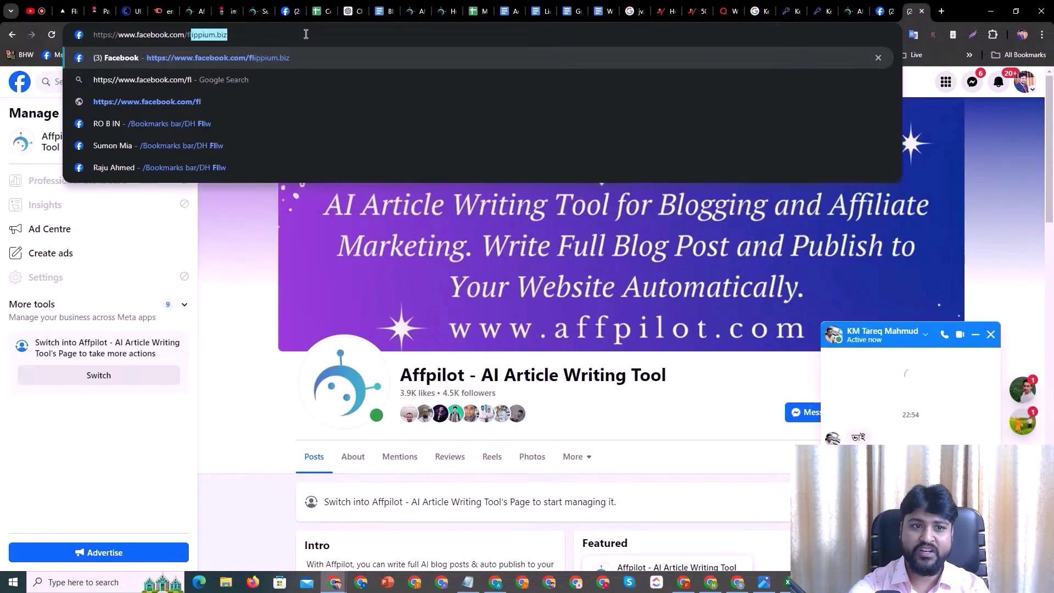
text(flippium.biz)
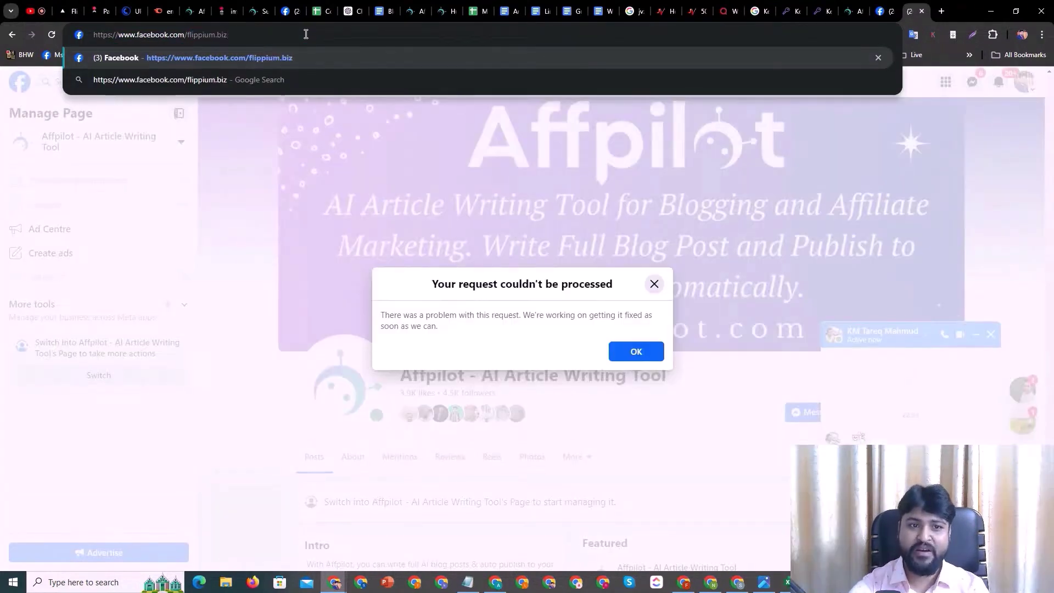
key(Return)
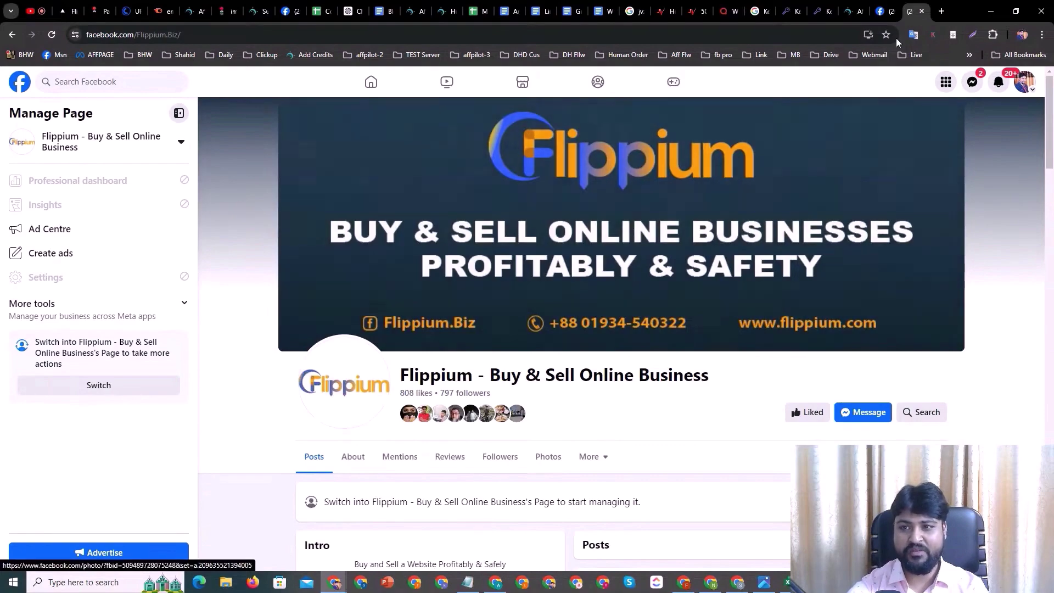
click(922, 12)
click(922, 11)
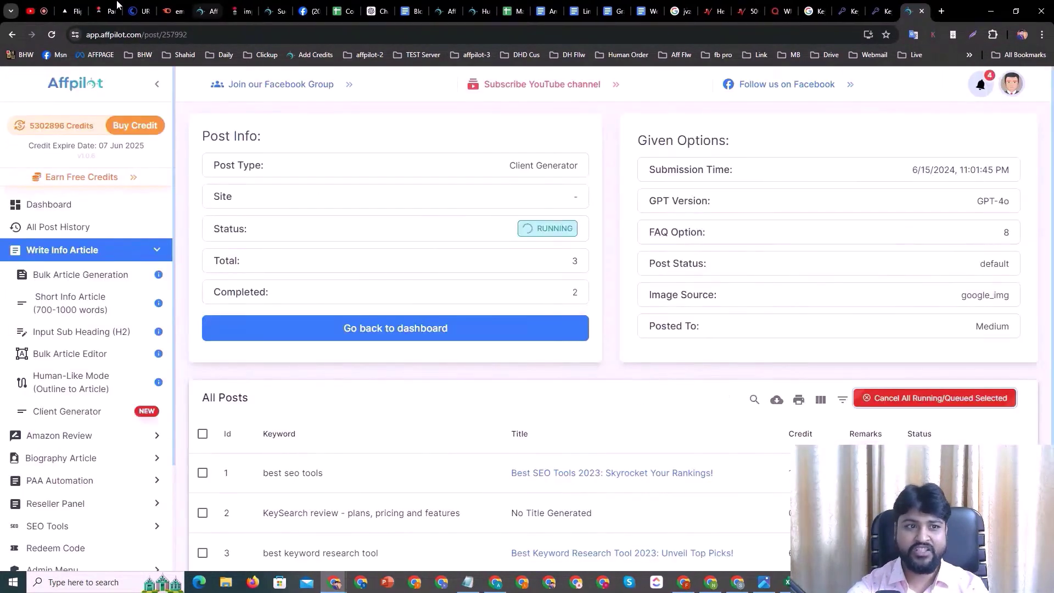
Check the live chat in YouTube Studio, and return to Affpilot to view Plans & Pricing with coupon LIVE60
click(41, 5)
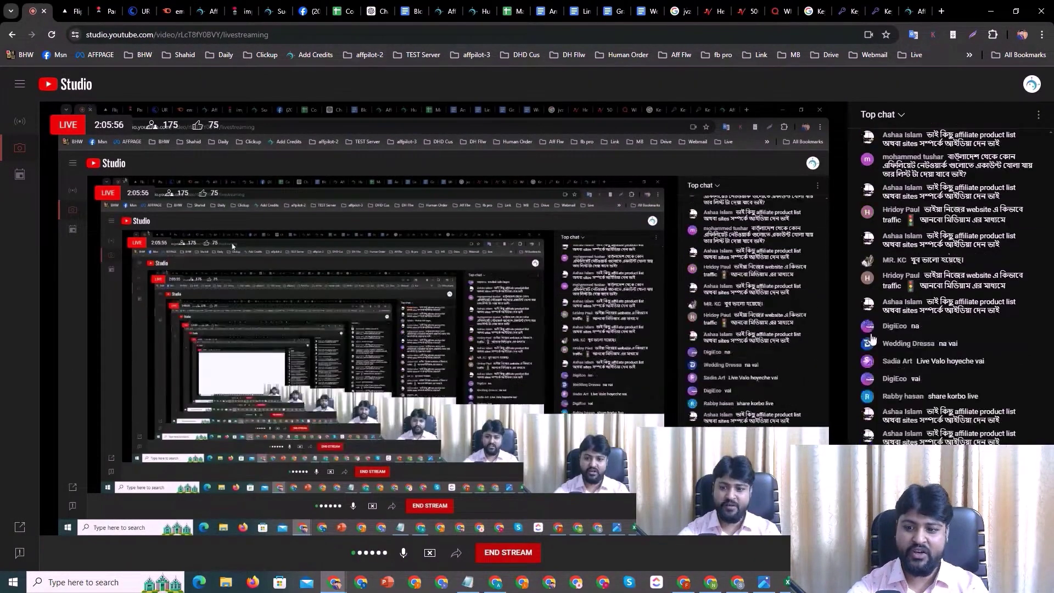
click(909, 11)
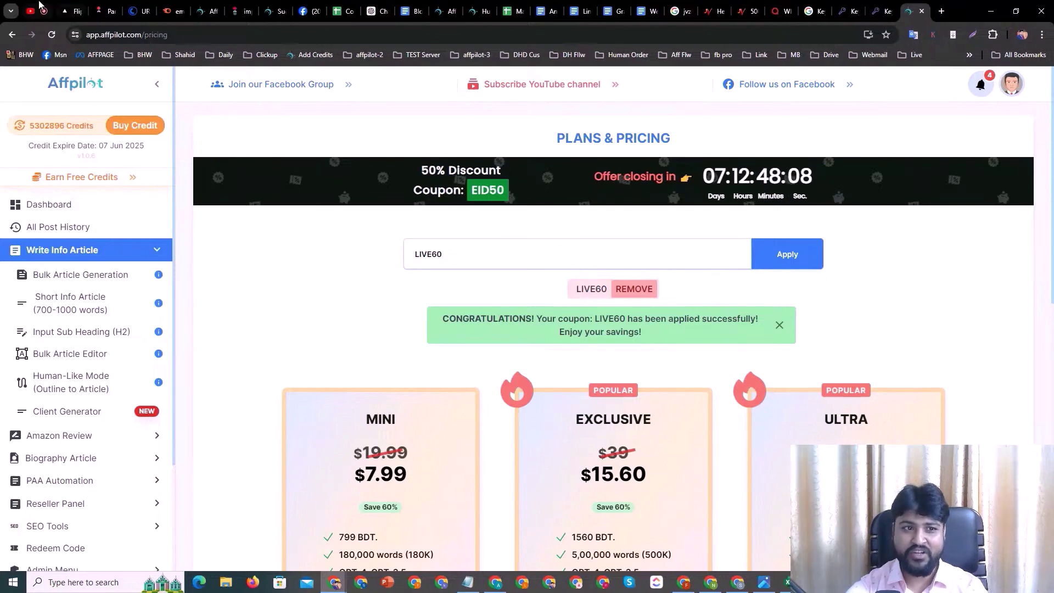
mouse_move(39, 5)
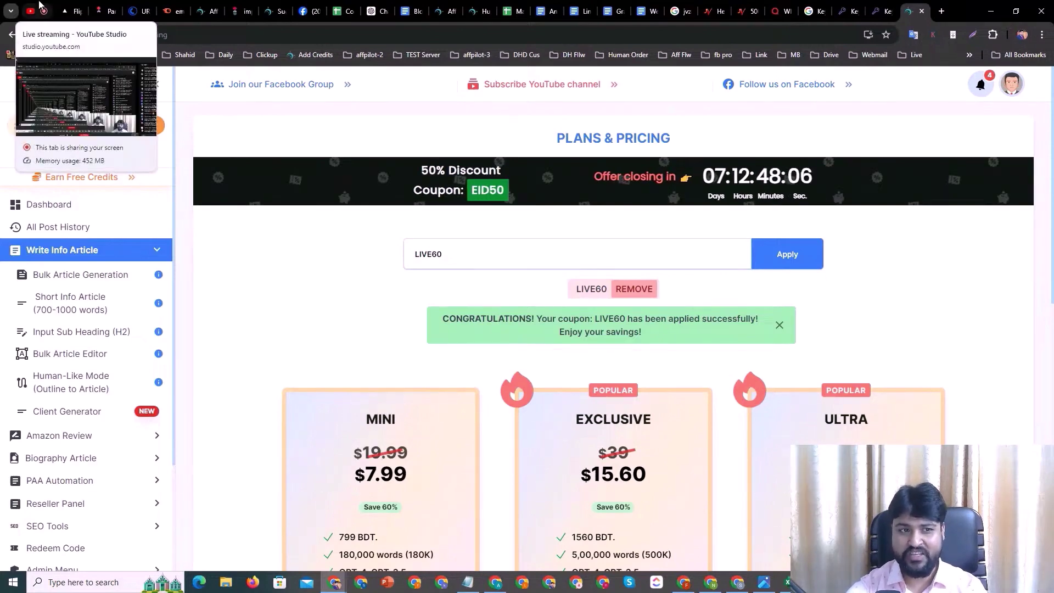